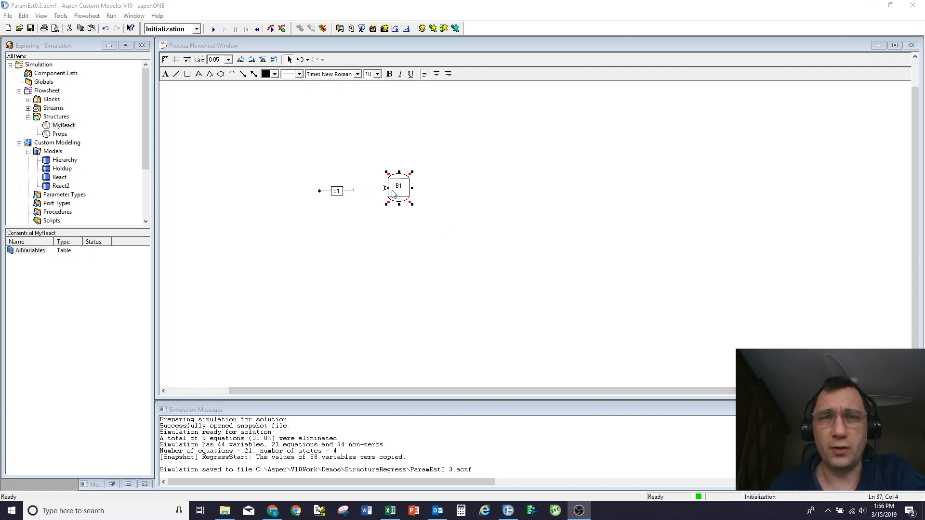
Step: Review the React2 model code, close it, and run the simulation in Initialization mode
double_click(93, 484)
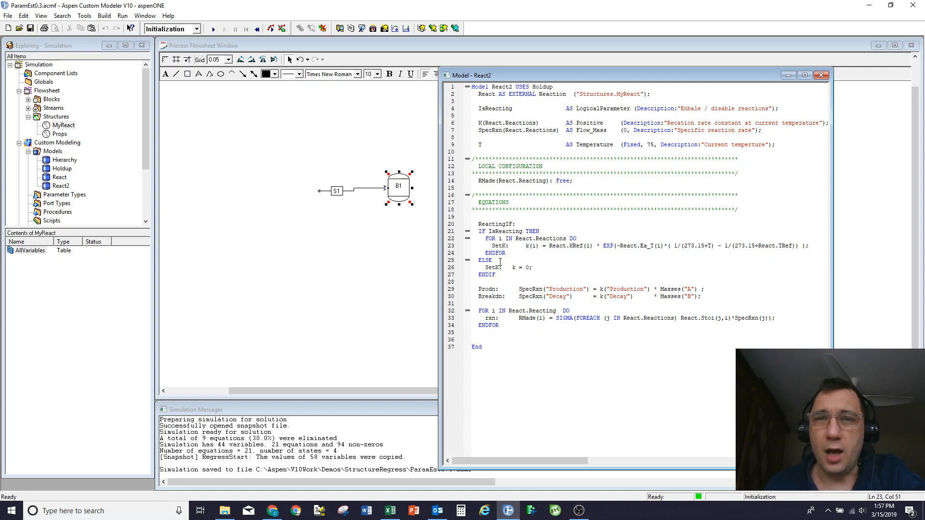
click(821, 76)
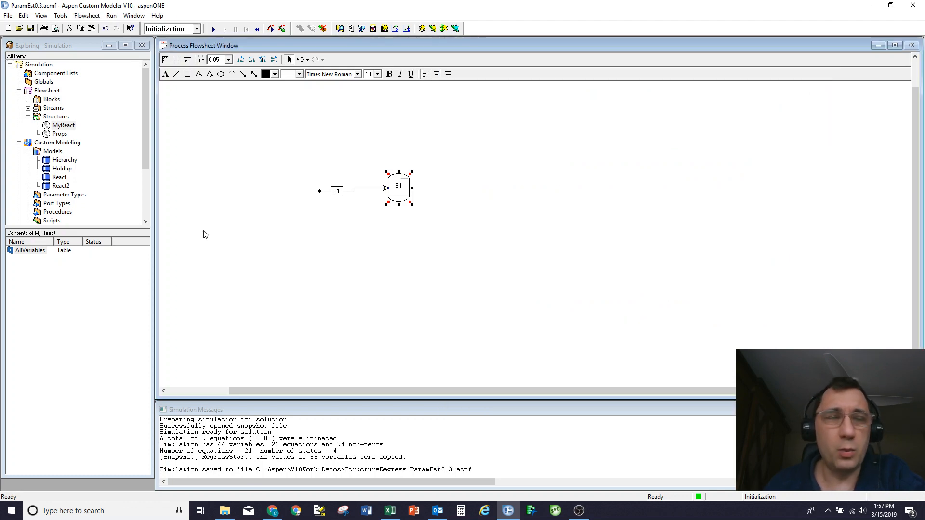
click(213, 30)
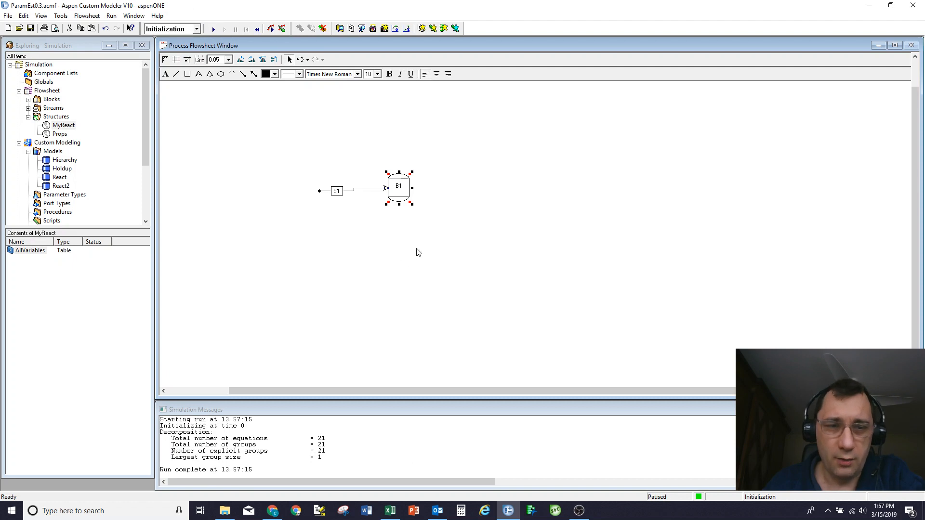
Step: Switch the run mode to Dynamic and show the flowsheet's concs history table as a plot
click(197, 30)
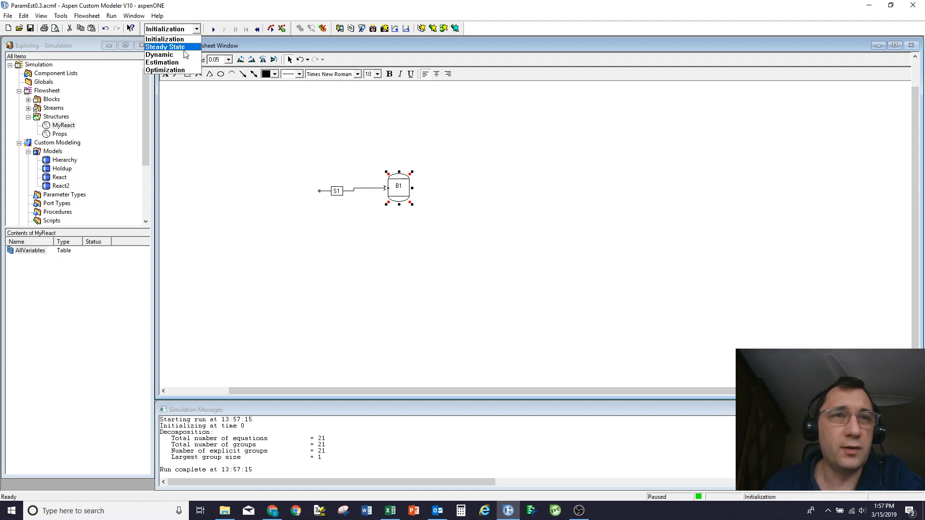
click(179, 55)
double_click(47, 90)
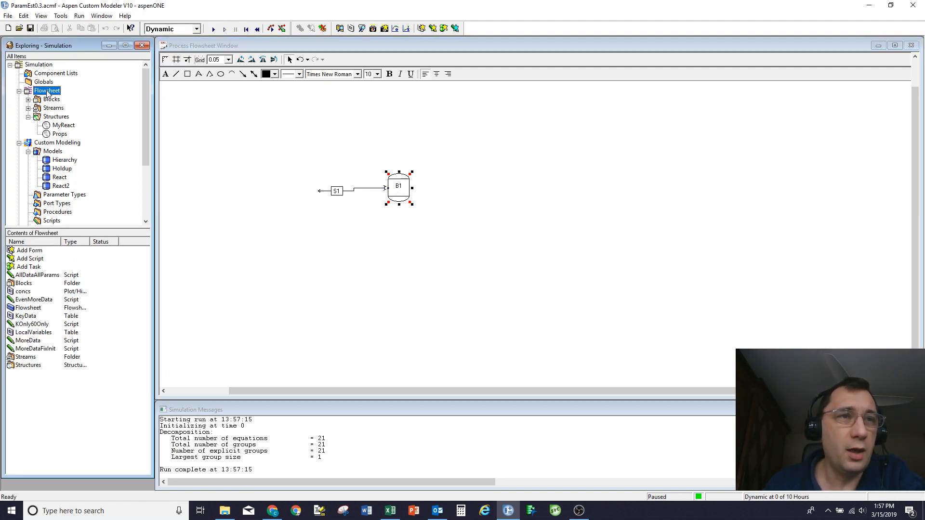
double_click(23, 292)
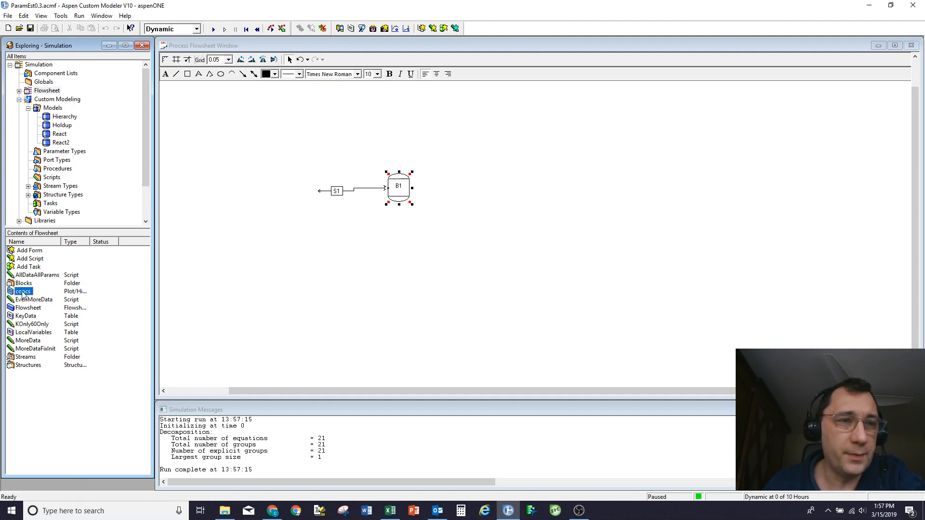
right_click(253, 120)
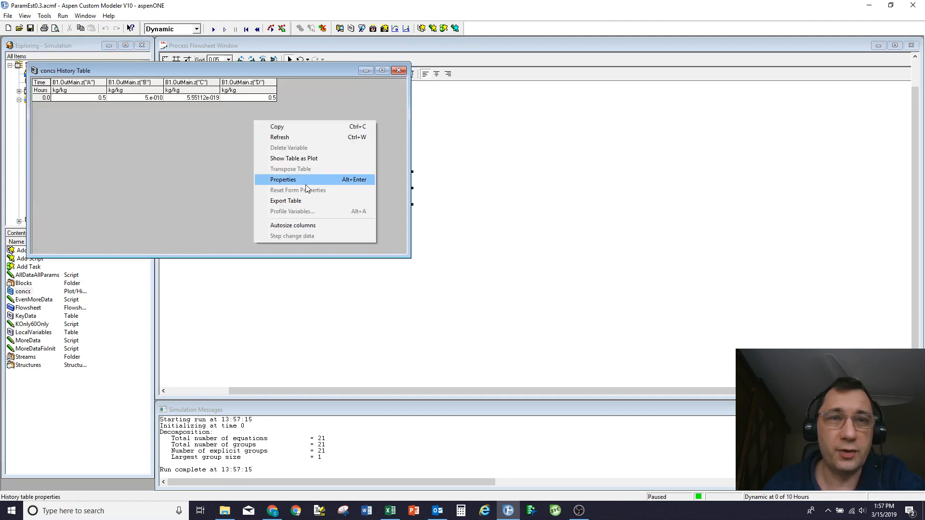
click(310, 159)
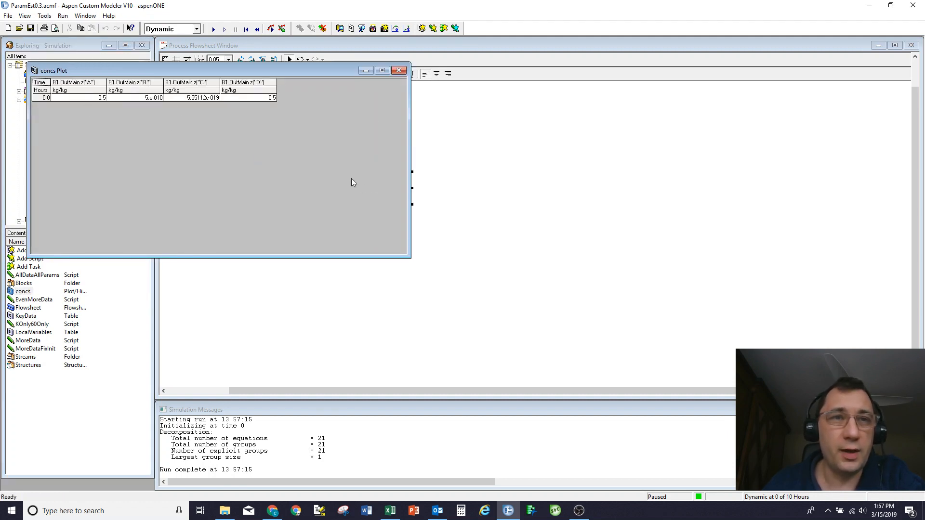
Step: Run the dynamic simulation to 10 hours and rewind it to time zero
right_click(232, 147)
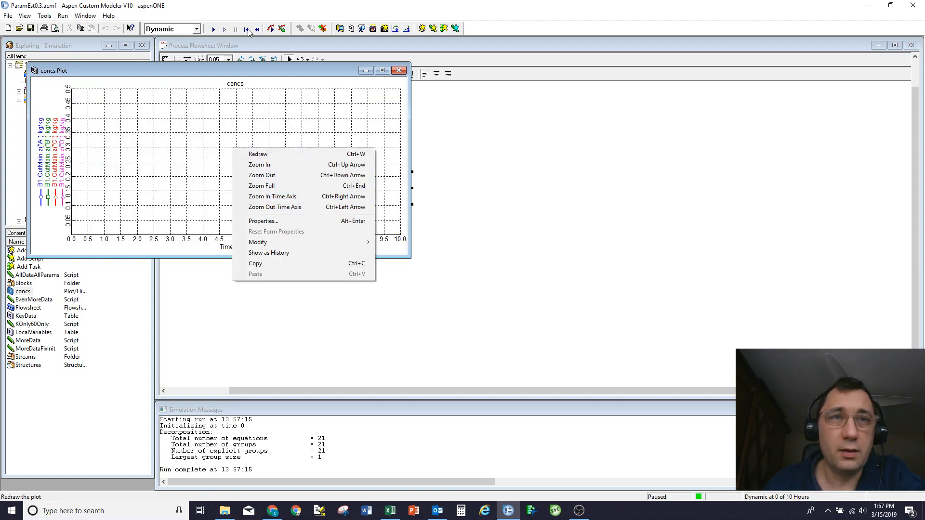
click(221, 28)
click(213, 30)
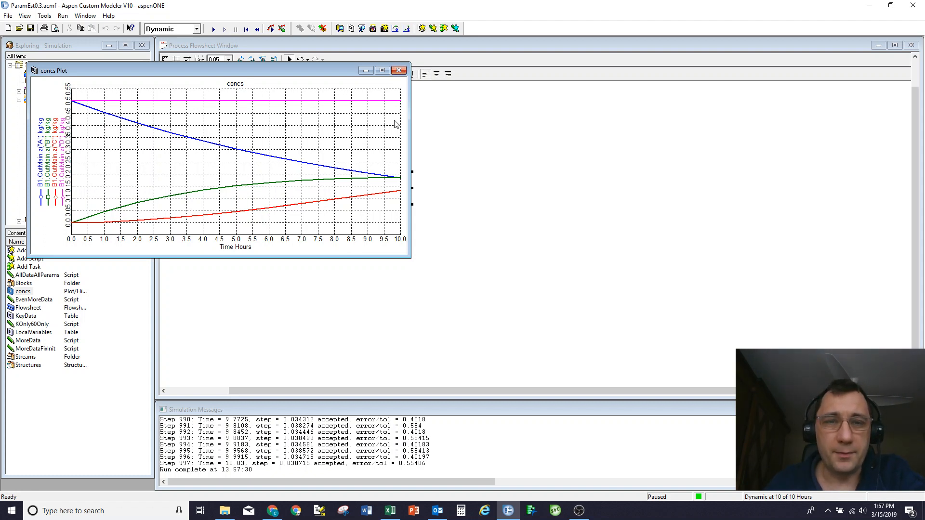
click(246, 29)
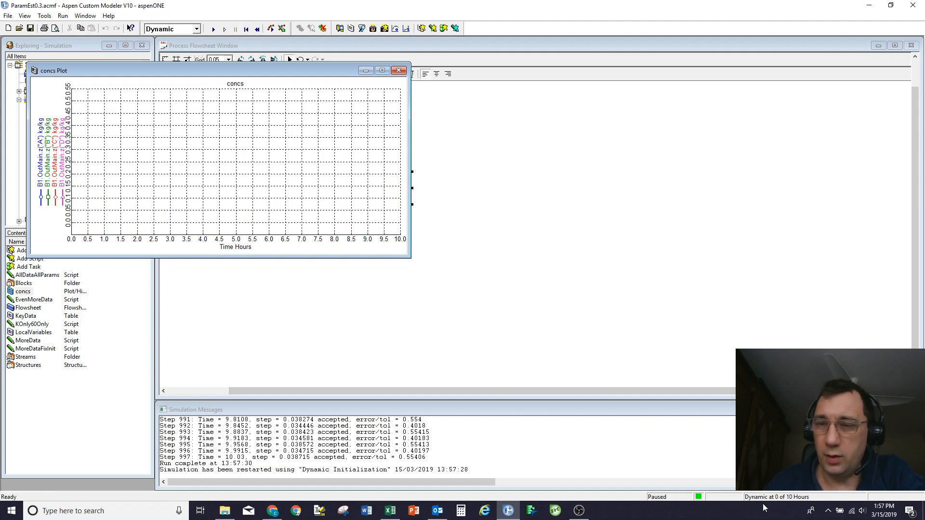
Step: Open the flowsheet's KeyData table and arrange it below the concs plot so both are visible
click(368, 174)
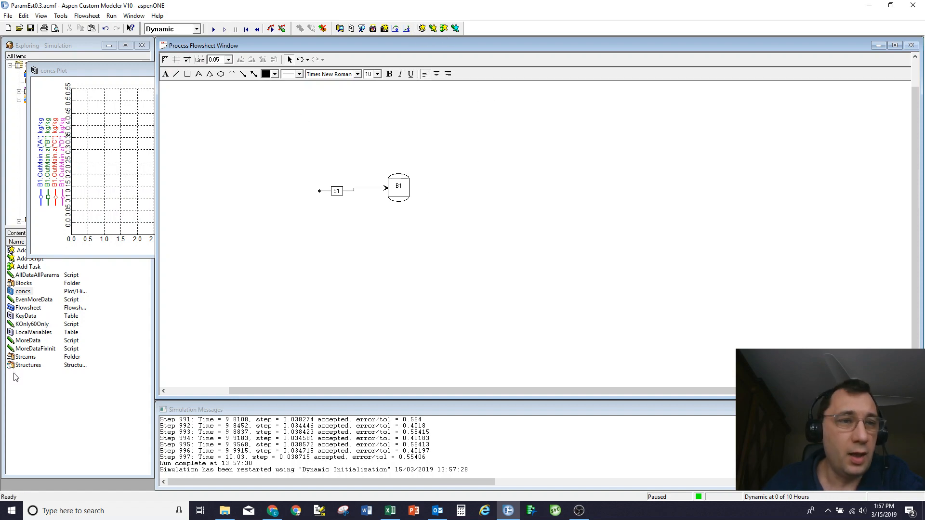
double_click(25, 316)
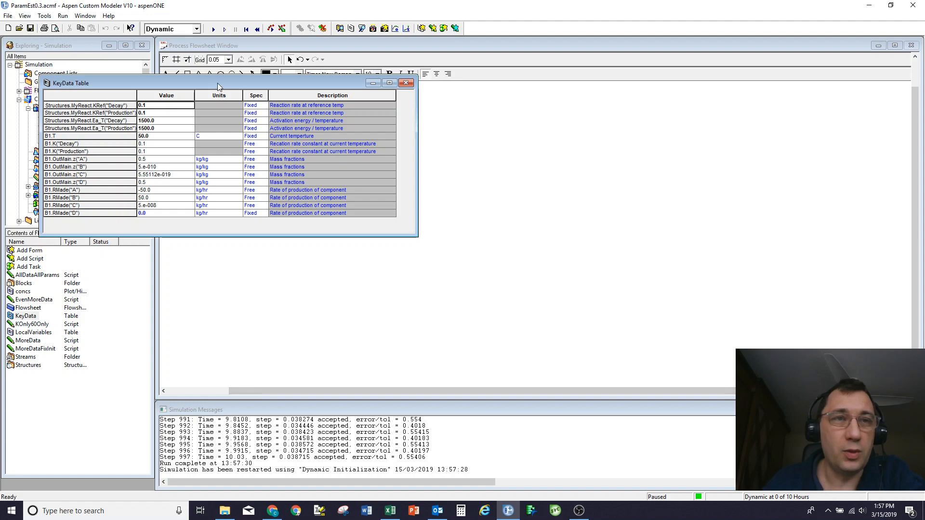
drag(218, 83, 230, 219)
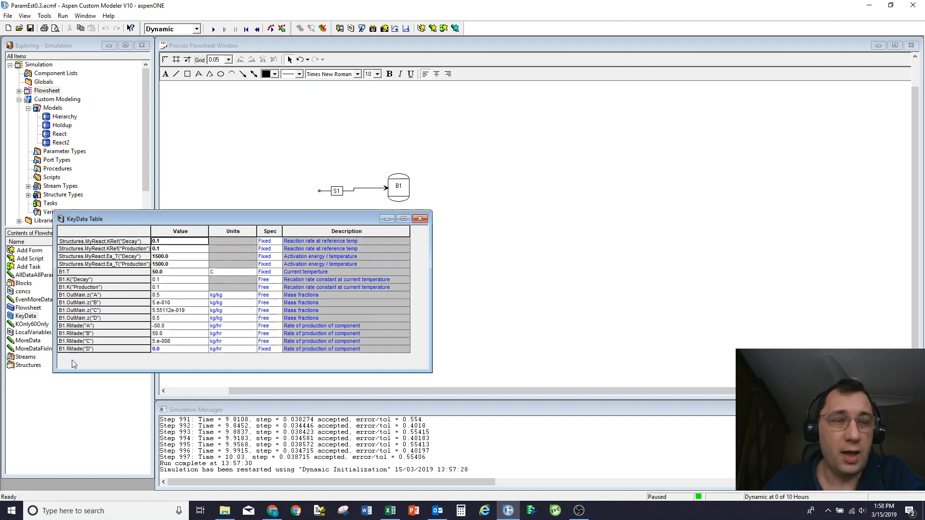
drag(233, 223, 212, 317)
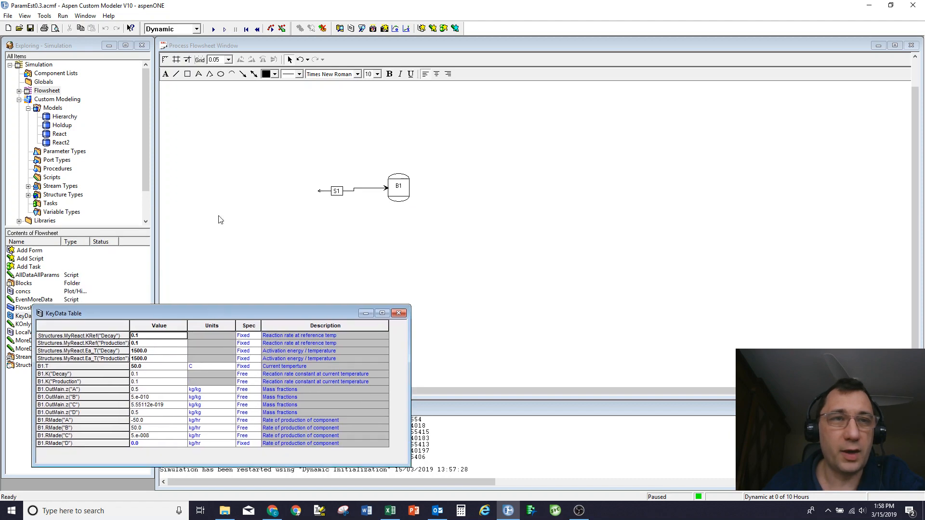
drag(151, 97, 143, 98)
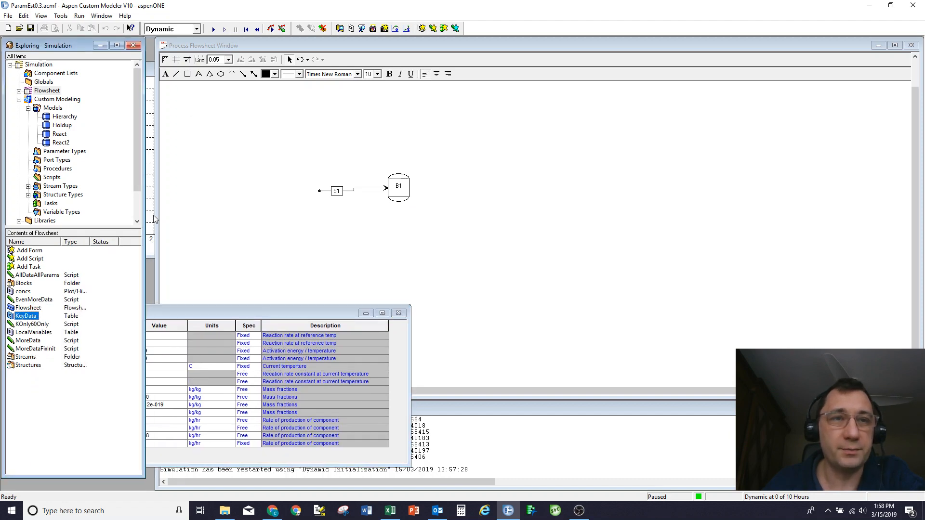
click(152, 157)
click(169, 314)
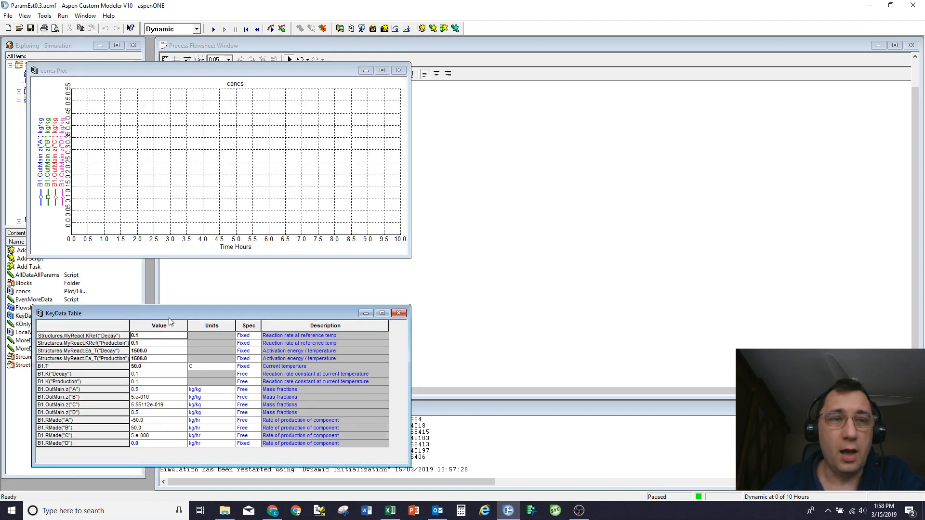
Step: Rerun the dynamic simulation with the concs plot and KeyData table open, and rewind it to the start
click(213, 29)
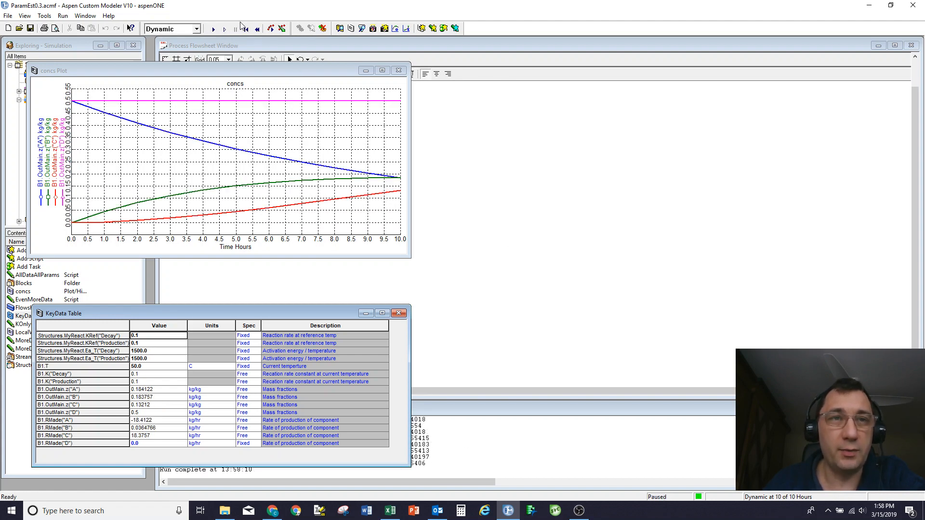
click(247, 29)
Step: Switch to the ParamEst.xlsm workbook in Excel and examine the DataToFit measurements, exponential fits, and rate constant versus inverse temperature plots
click(399, 514)
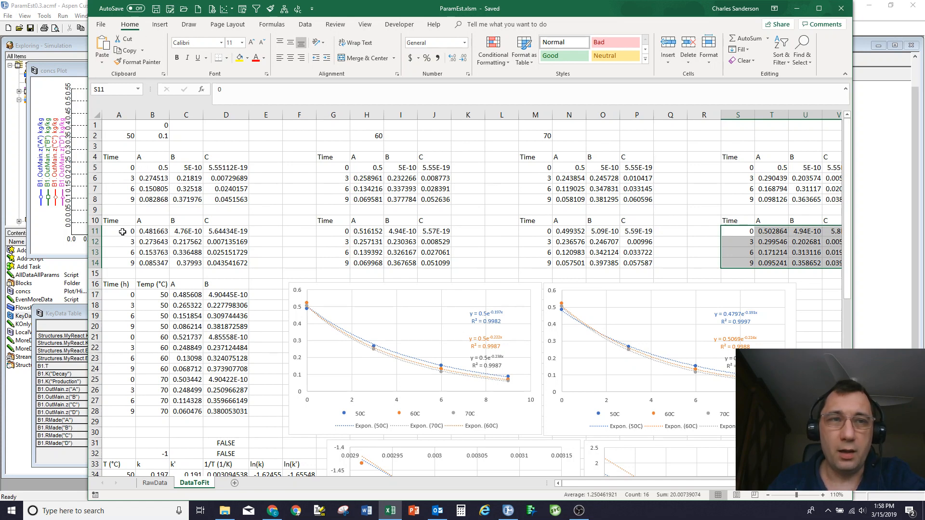
drag(123, 232, 827, 268)
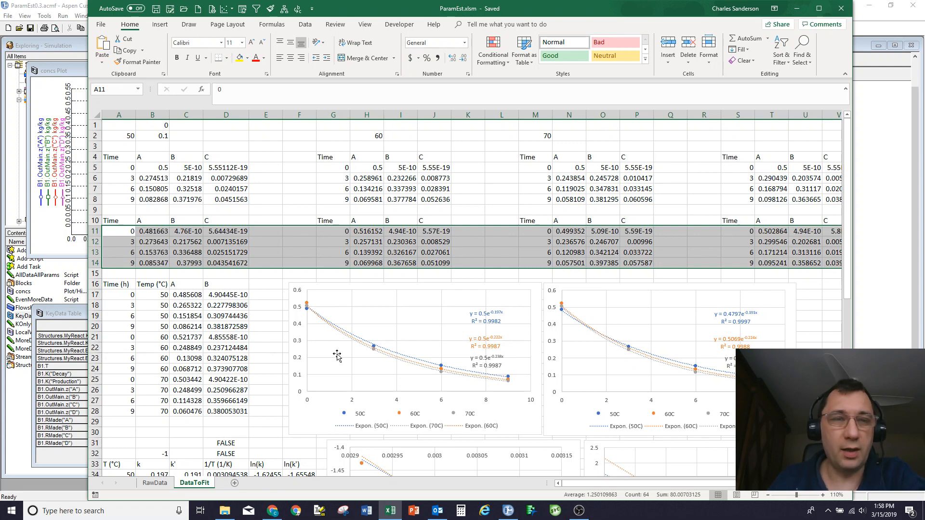
click(431, 303)
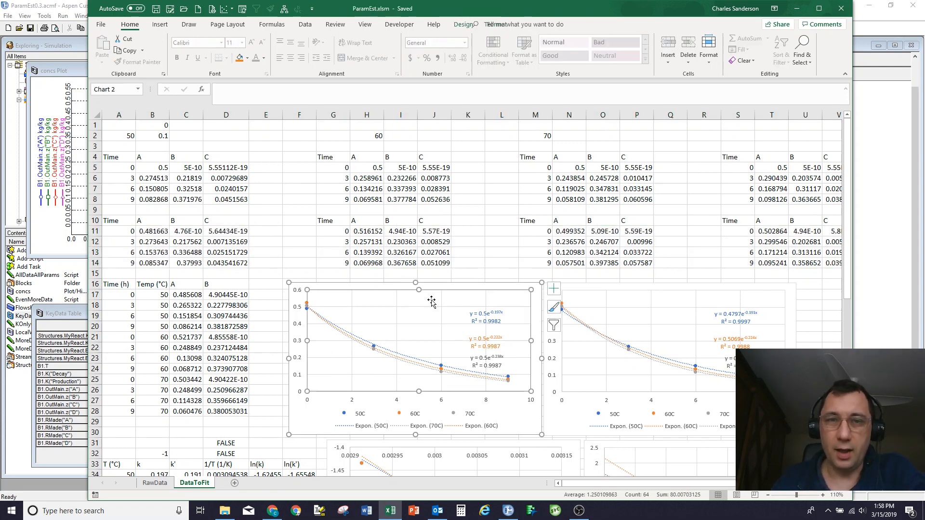
click(581, 432)
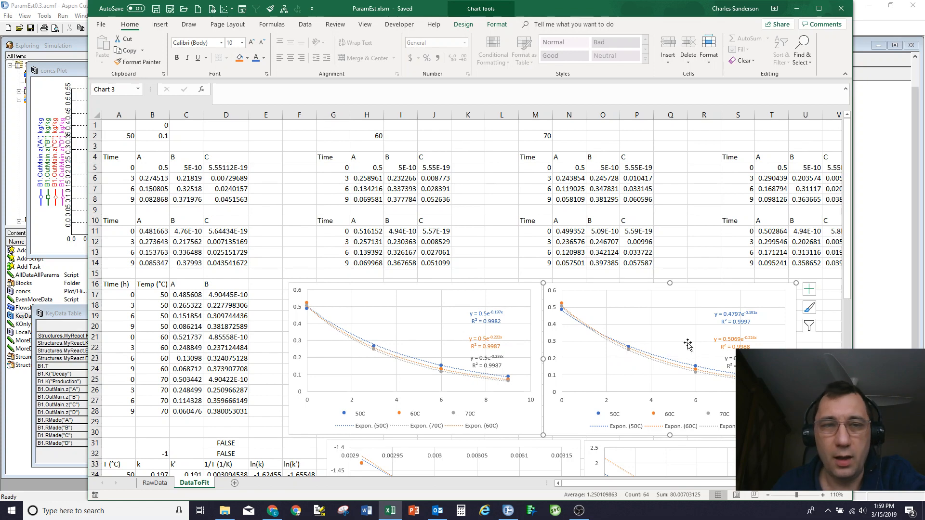
scroll(495, 323, down, 5)
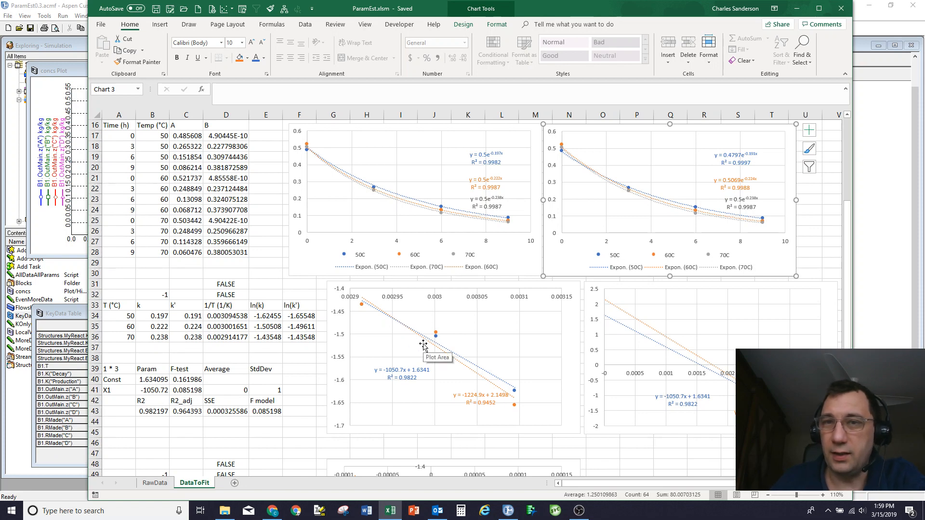
scroll(463, 332, down, 3)
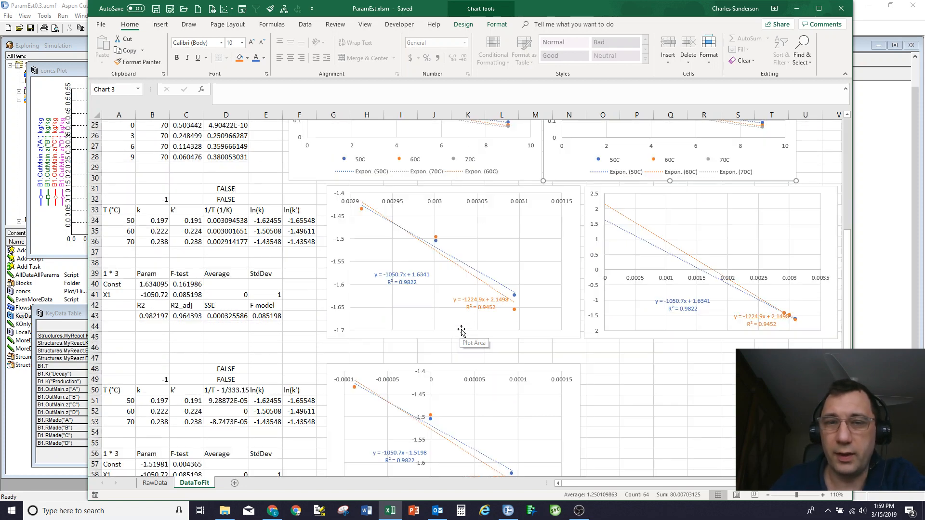
scroll(463, 333, down, 2)
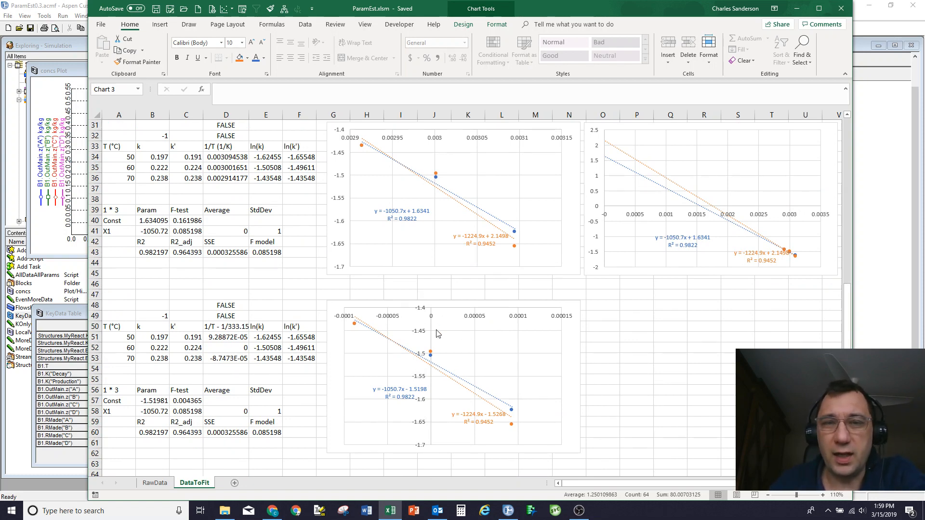
click(222, 329)
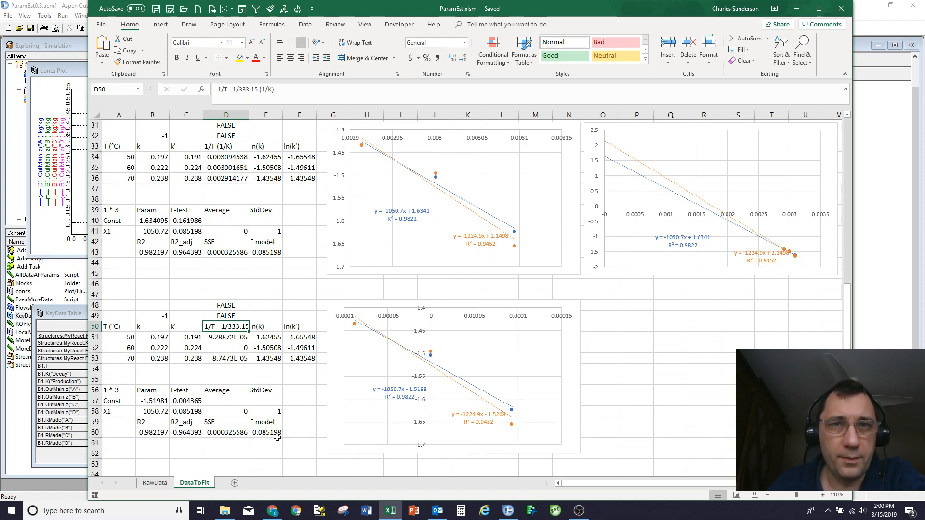
Step: Switch back to Aspen Custom Modeler, open the Estimation tool, and place its window clear of the KeyData table
click(872, 188)
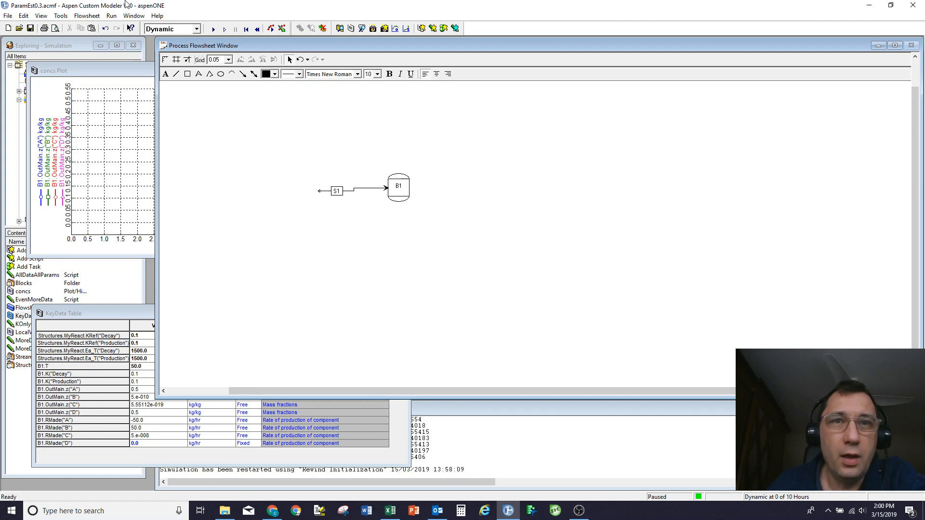
click(61, 16)
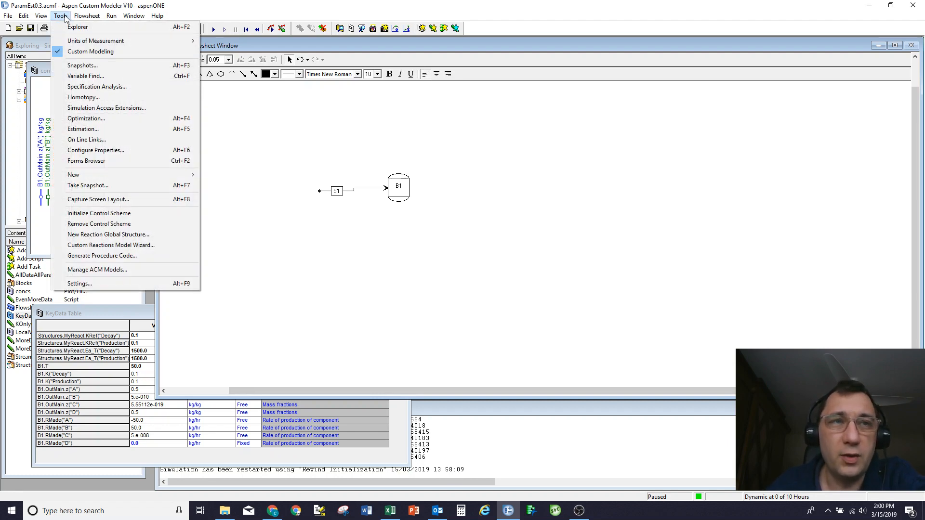
click(95, 133)
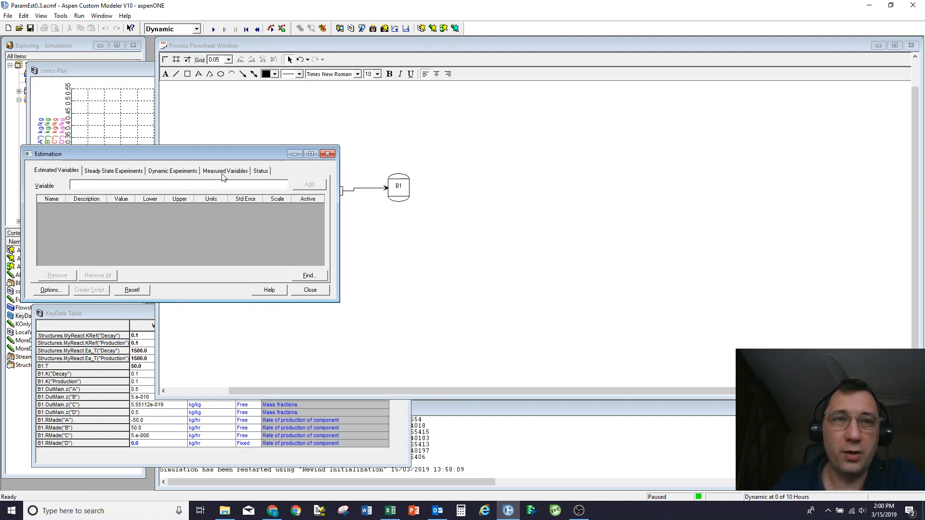
drag(170, 154, 157, 68)
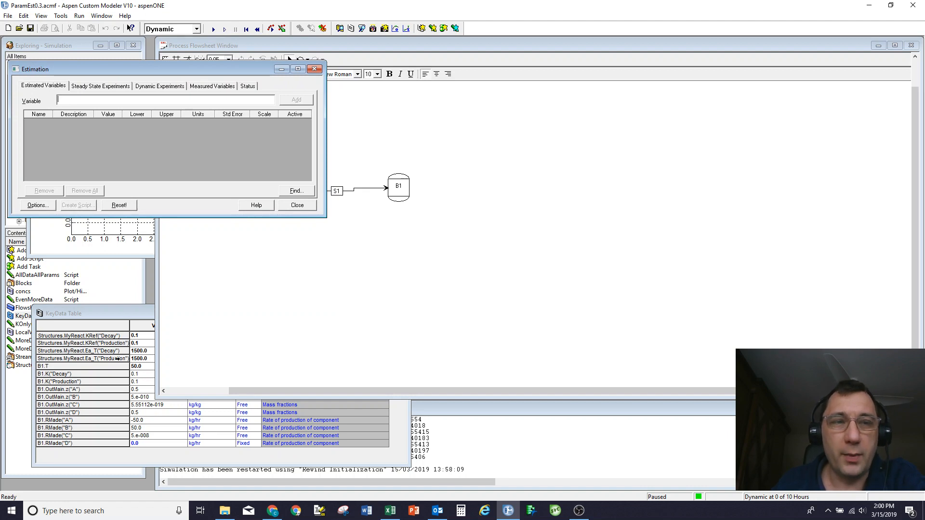
Step: Add the KRef and Ea_T parameters of MyReact for Decay and Production from the KeyData table as estimated variables
click(105, 314)
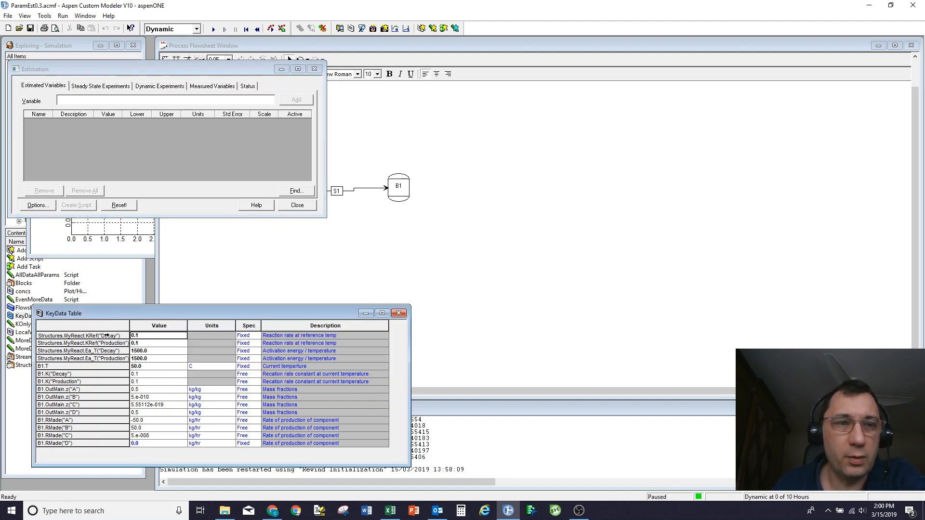
click(107, 336)
drag(107, 336, 107, 358)
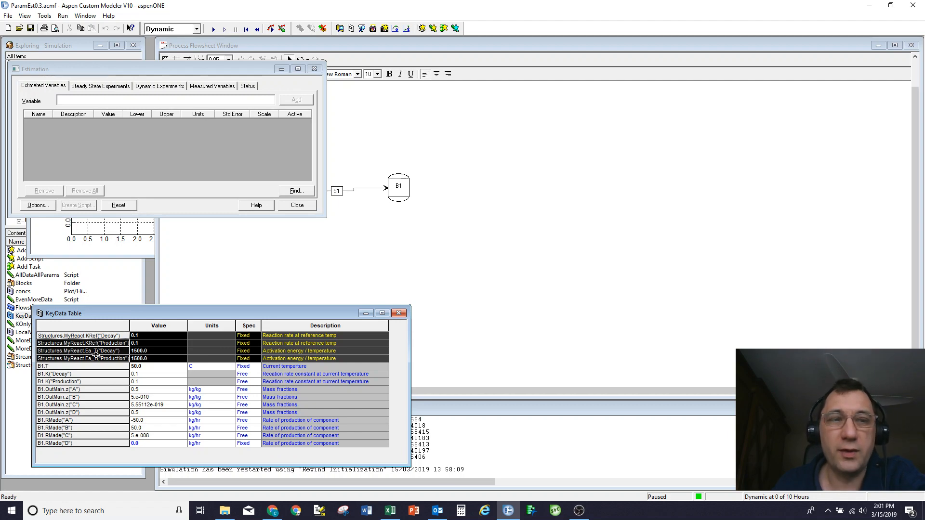
drag(98, 341, 77, 164)
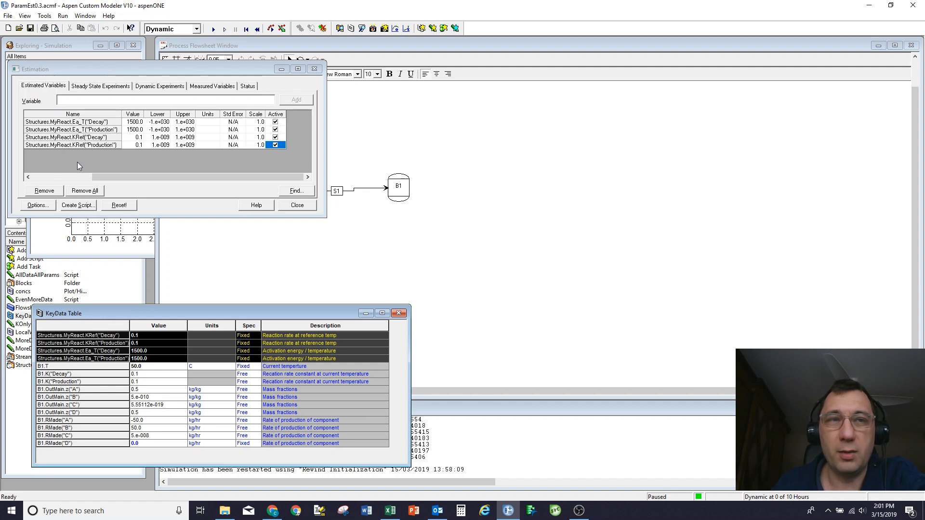
Step: Set the lower bound of the estimated variable Structures.MyReact.Ea_T("Decay") to 0
click(167, 123)
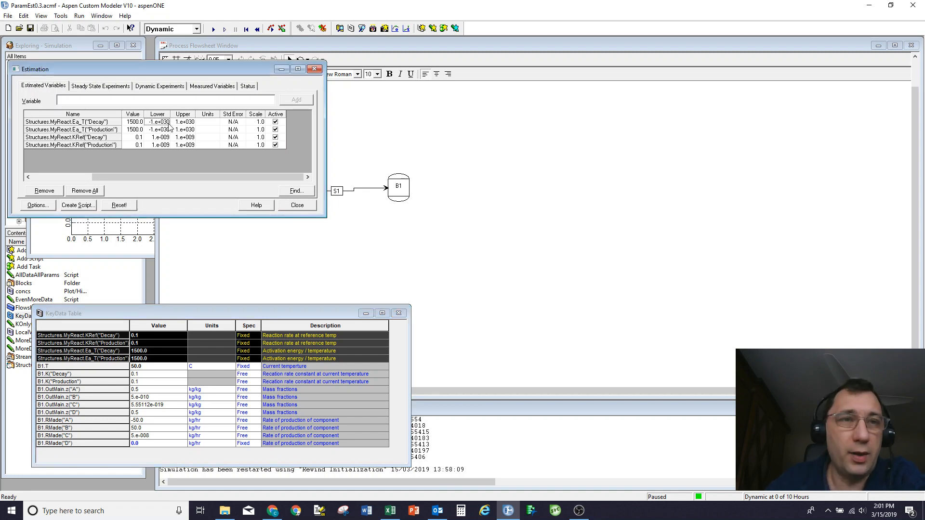
text(0)
key(Return)
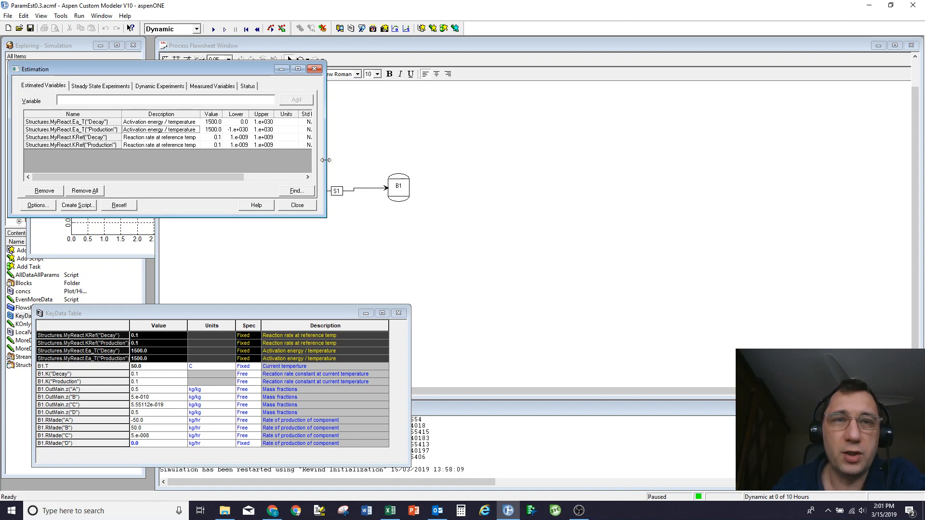
Step: Widen the Estimation window to show all columns and set the lower bound of Structures.MyReact.Ea_T("Production") to 0
drag(326, 163, 495, 162)
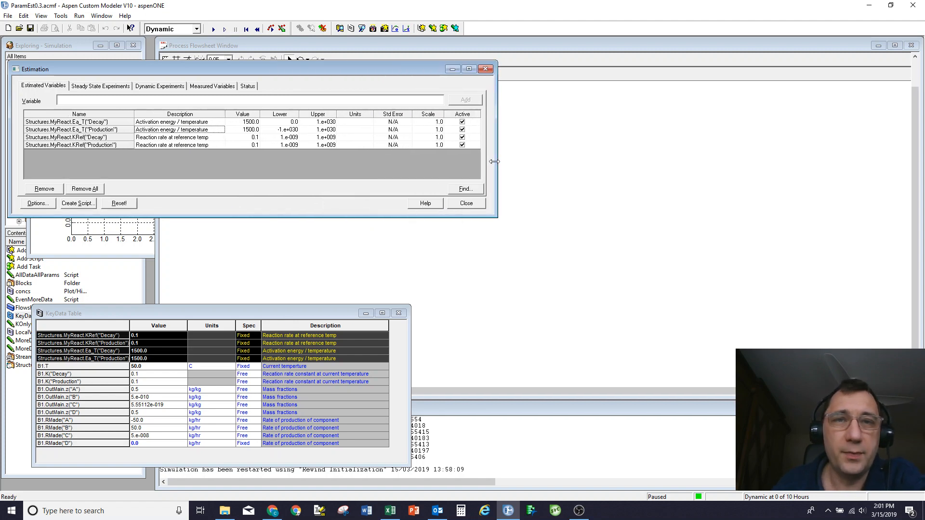
click(285, 131)
text(0)
key(Return)
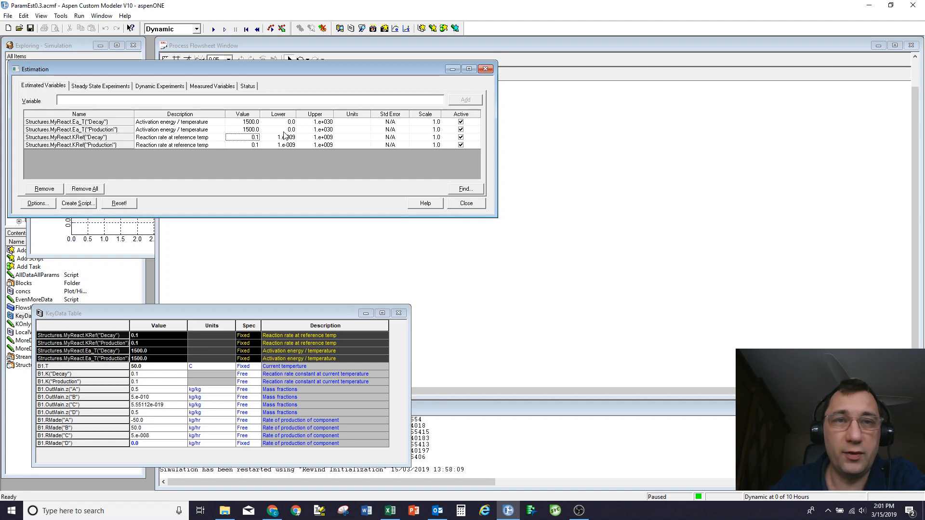
Step: Set the upper bounds of the estimated variables Structures.MyReact.KRef("Decay") and KRef("Production") to 1
click(318, 136)
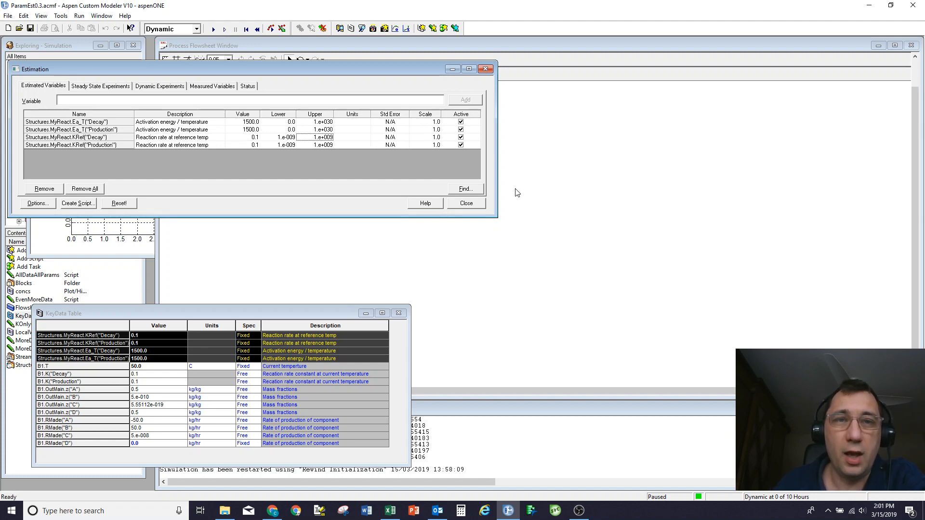
text(1)
key(Return)
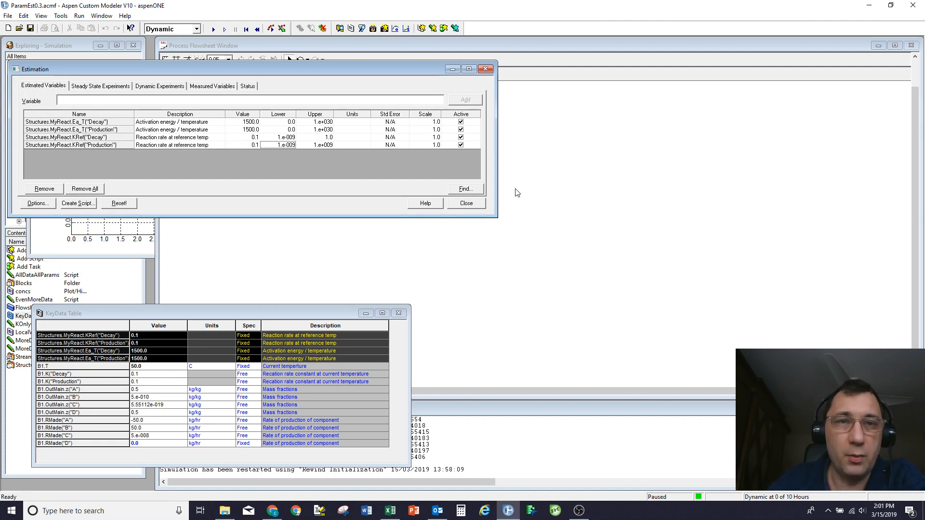
click(319, 146)
text(1)
key(Return)
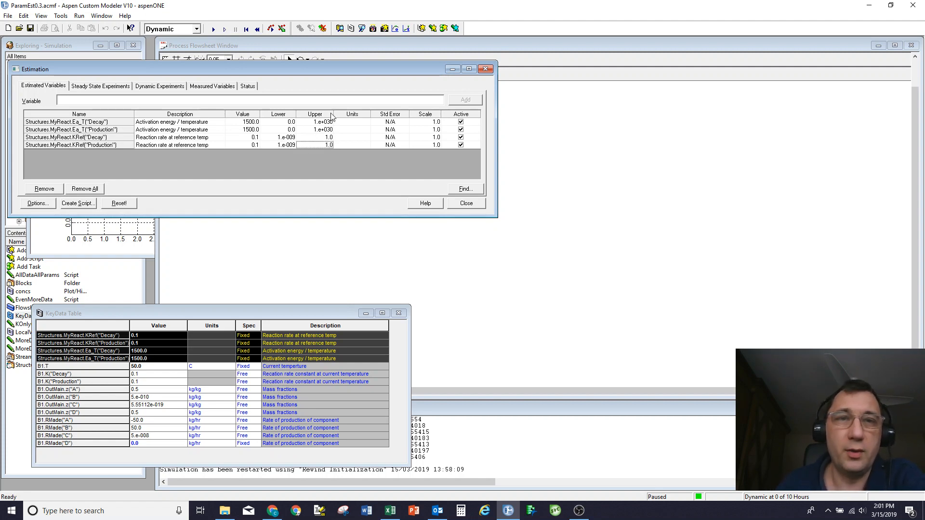
Step: Set the upper bounds of the estimated variables Structures.MyReact.Ea_T("Decay") and Ea_T("Production") to 1e5
click(322, 123)
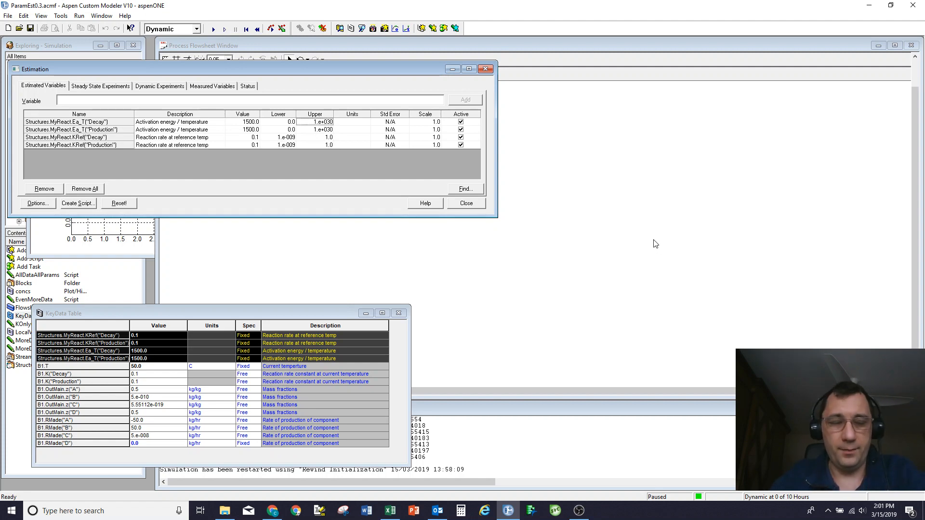
text(1e5)
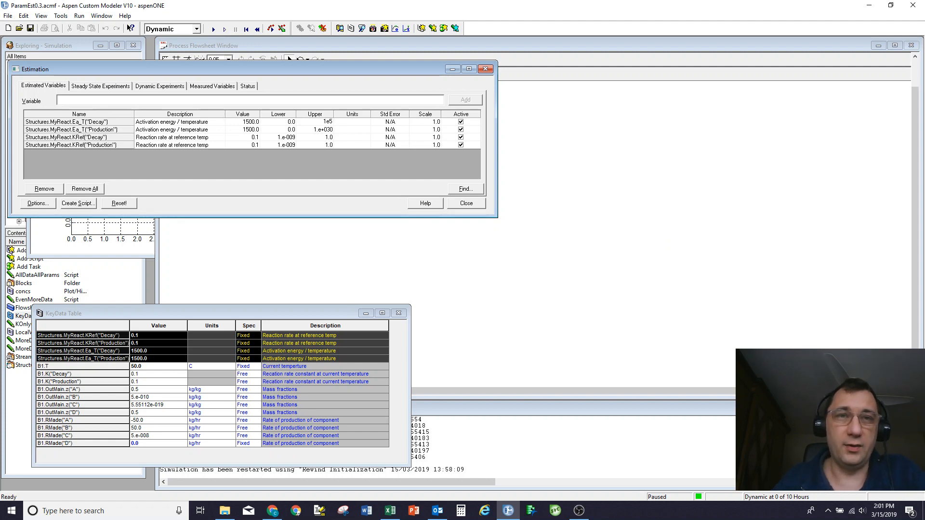
click(325, 130)
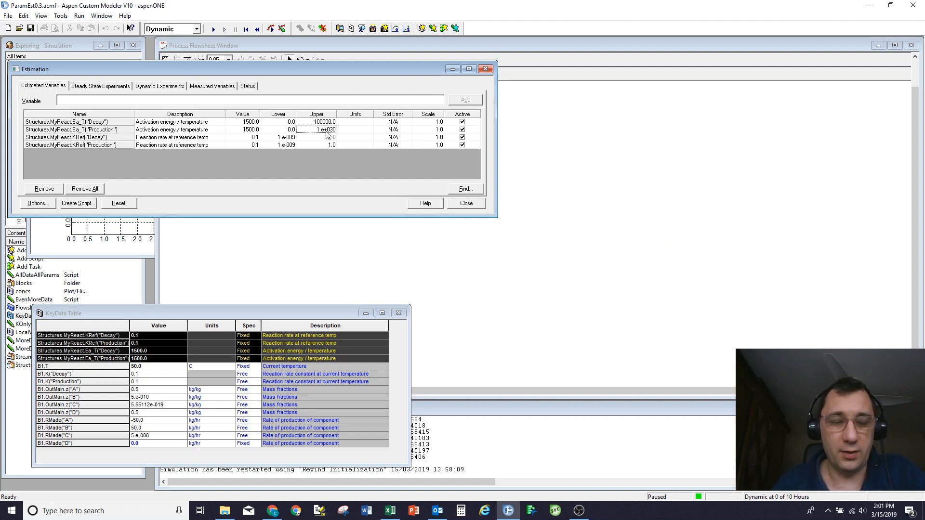
text(1e5)
click(330, 138)
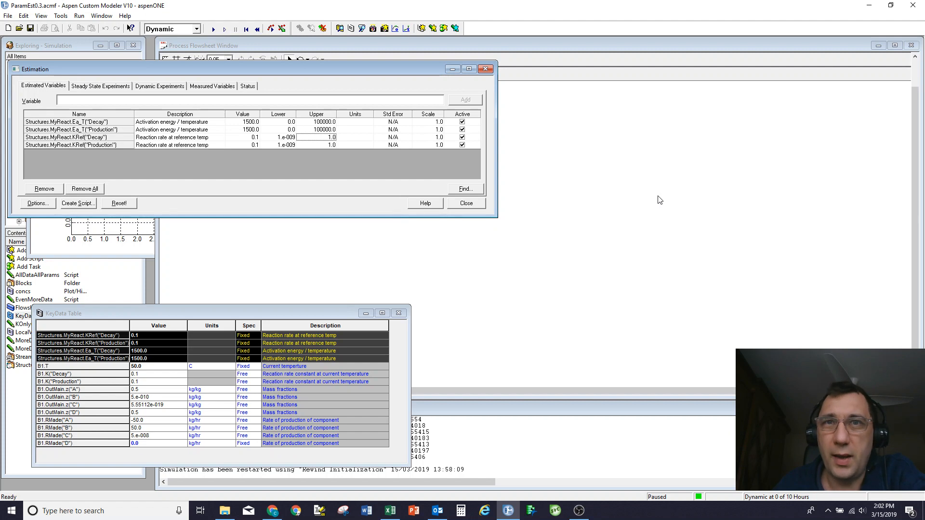
Step: Create a new dynamic experiment titled T_50C with weight 1 and no experiment to copy from
click(111, 88)
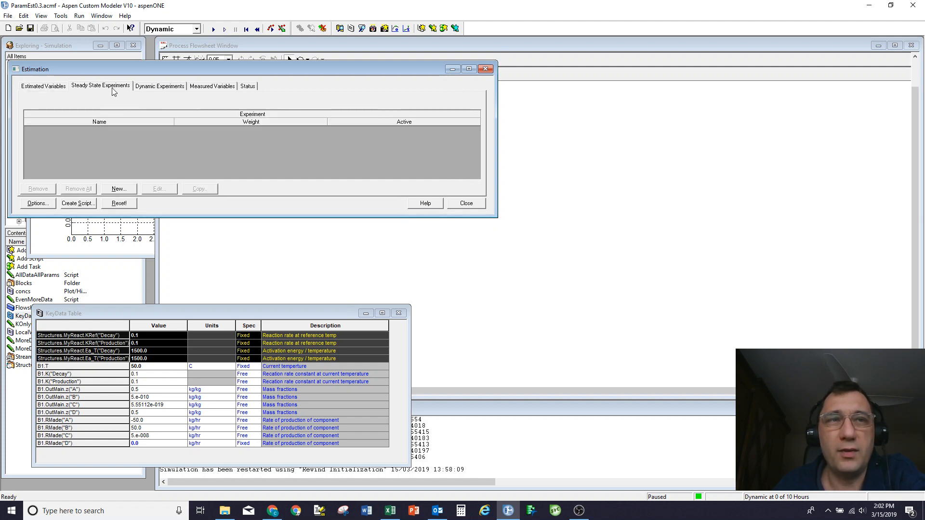
click(164, 89)
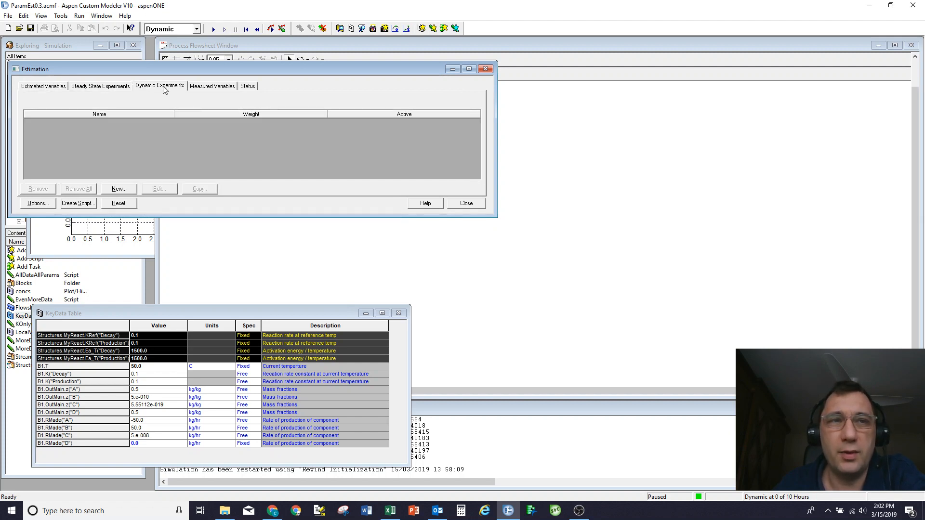
click(120, 191)
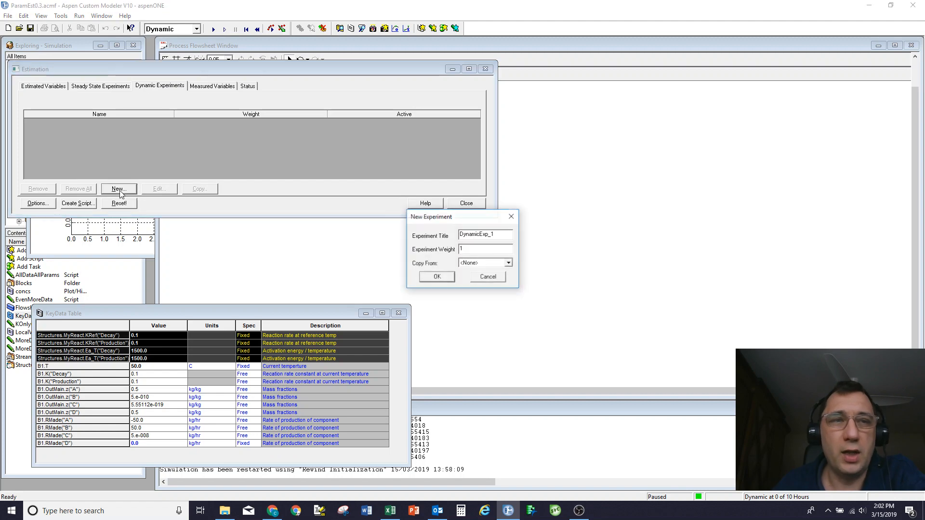
double_click(508, 236)
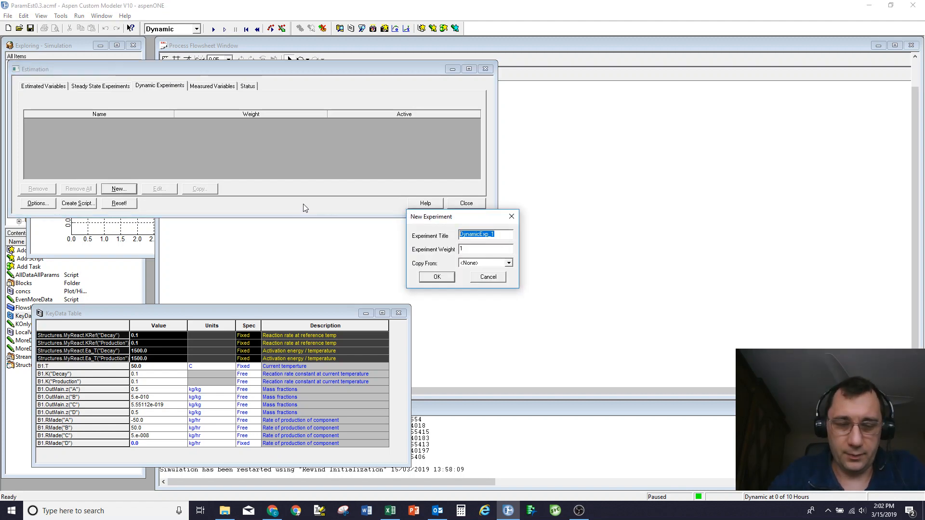
text(T_50C)
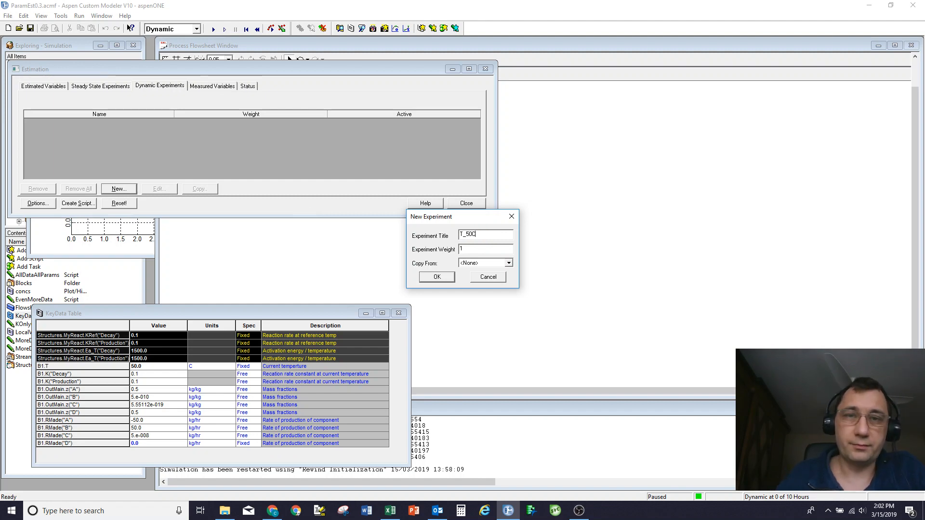
click(470, 249)
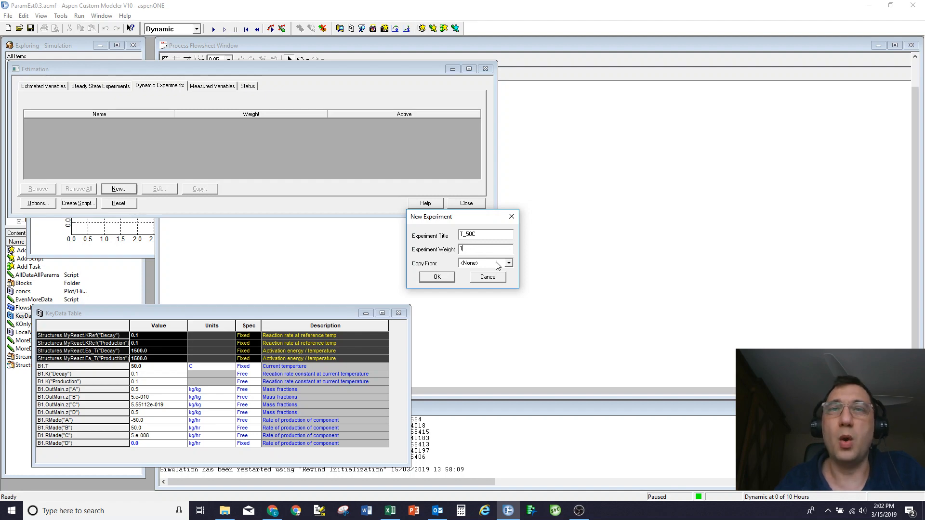
click(510, 264)
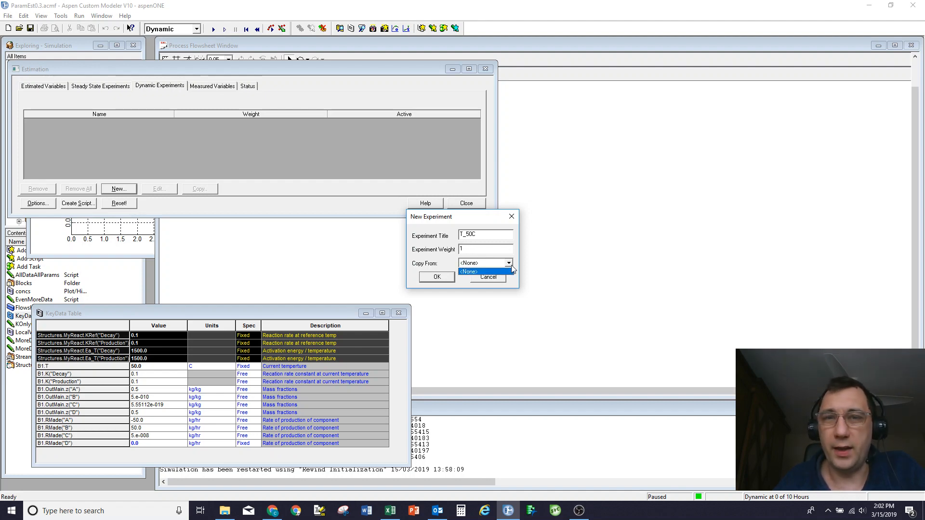
click(511, 271)
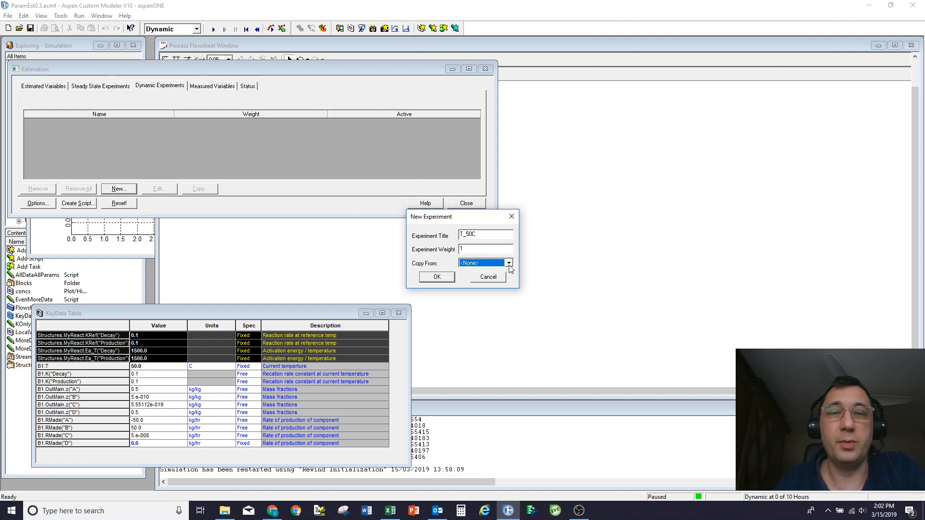
click(447, 278)
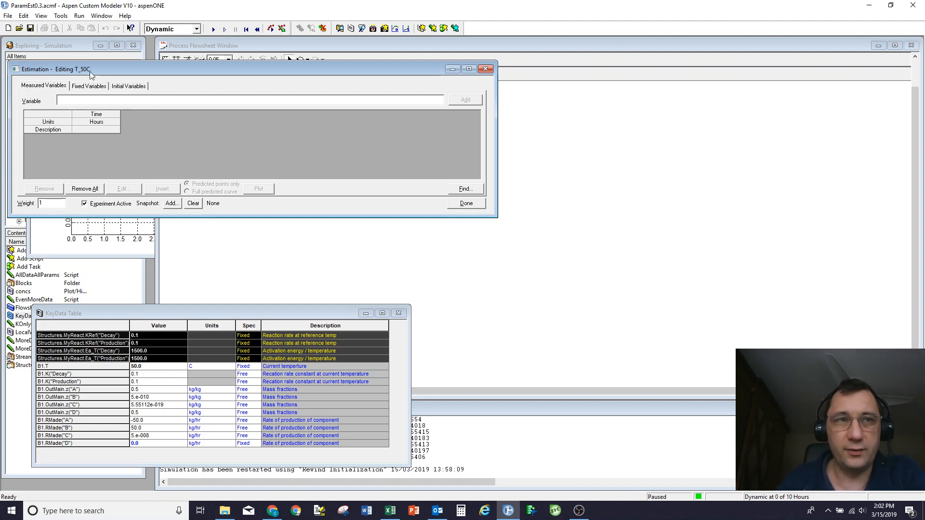
Step: Check the measured components in ParamEst.xlsm in Excel, and add B1.OutMain.z("A") and B1.OutMain.z("B") from the KeyData table as measured variables of T_50C
click(390, 512)
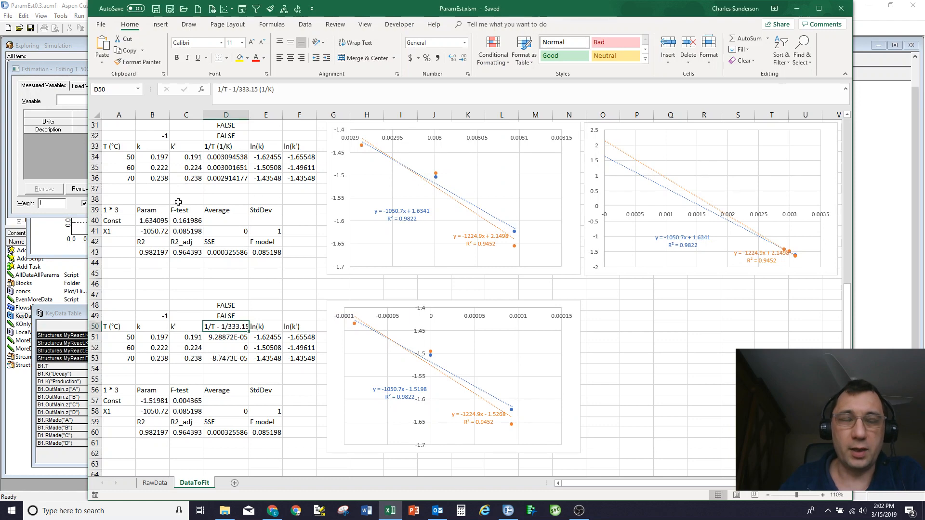
drag(846, 327, 836, 132)
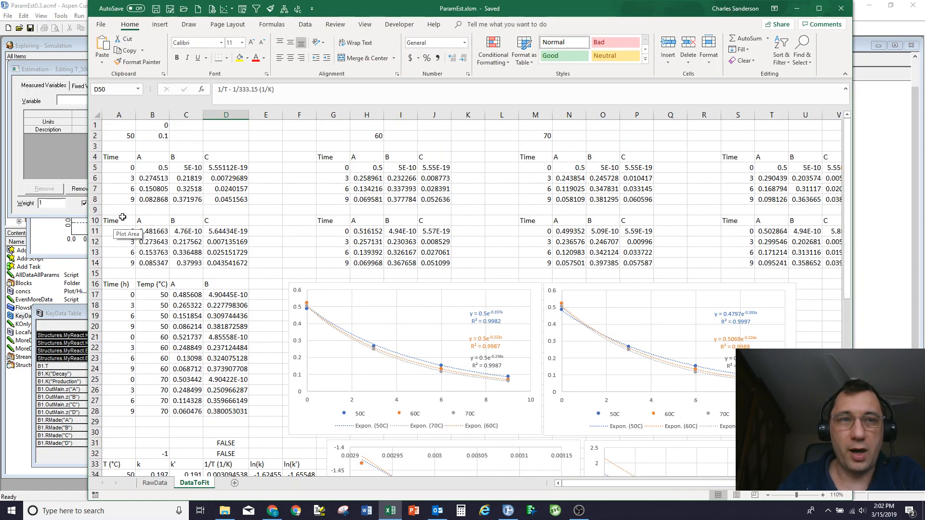
key(alt+Tab)
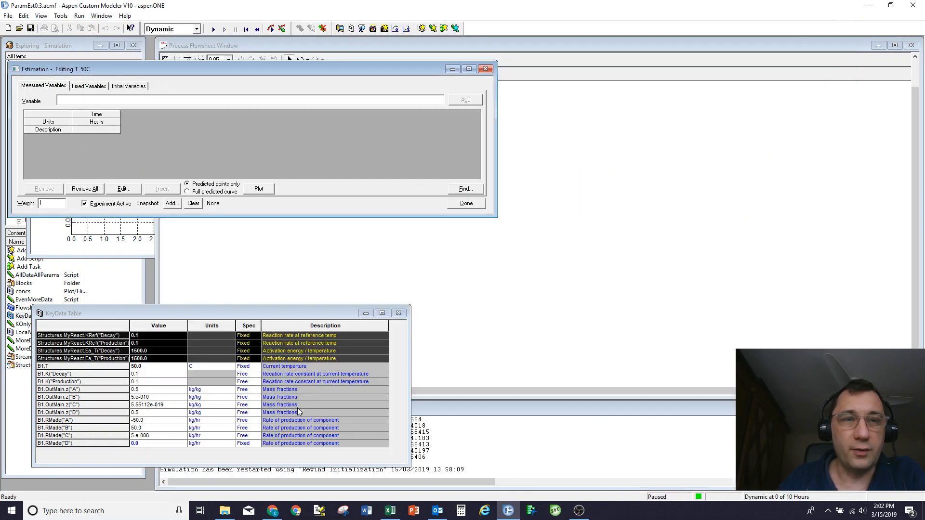
drag(89, 389, 193, 155)
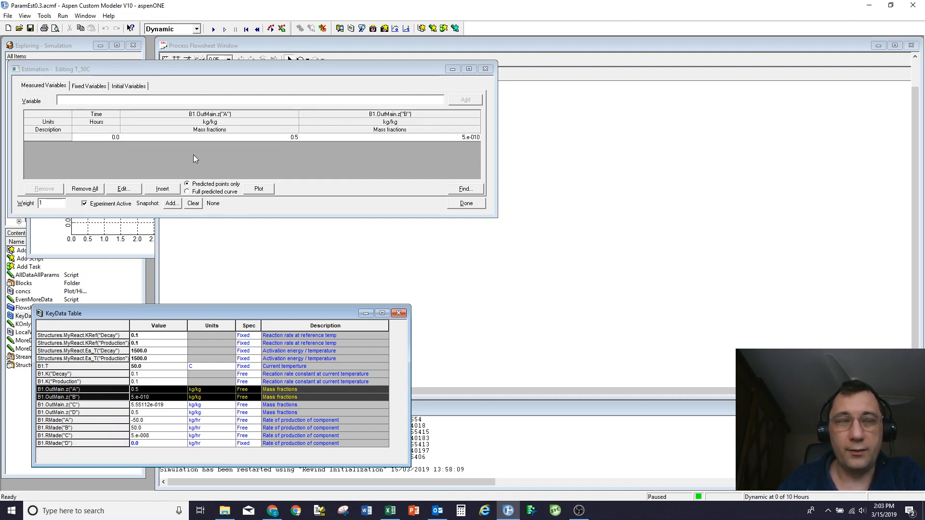
Step: Switch to Excel, copy the time, A and B values in A11:C14 of the DataToFit sheet, and close the PowerPoint window
click(412, 512)
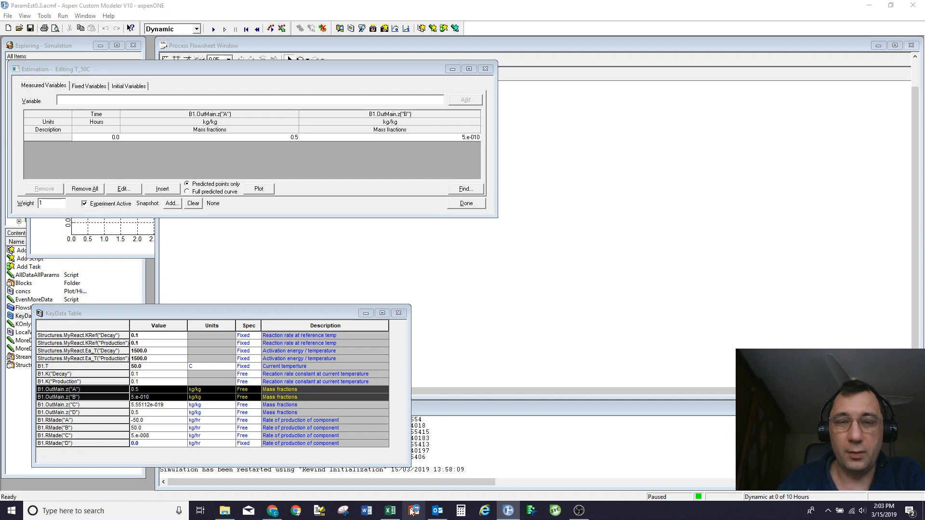
click(391, 511)
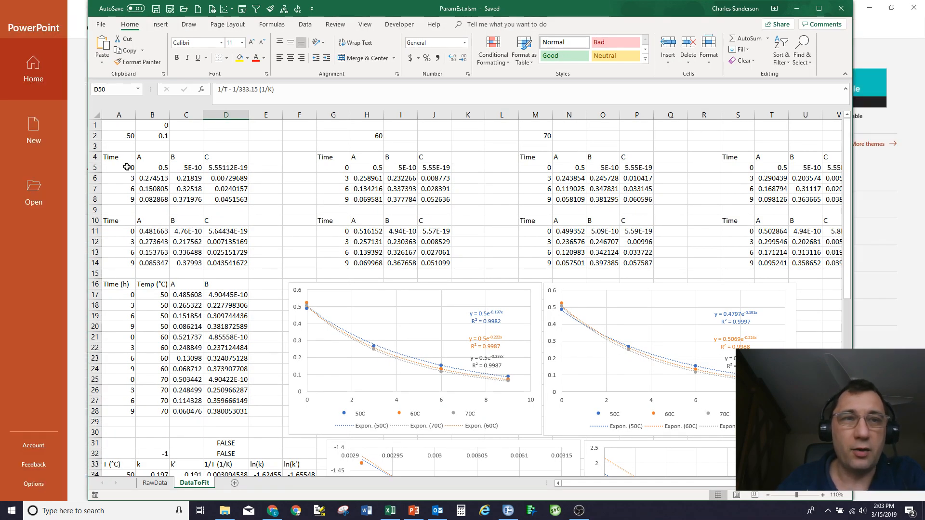
drag(125, 167, 183, 194)
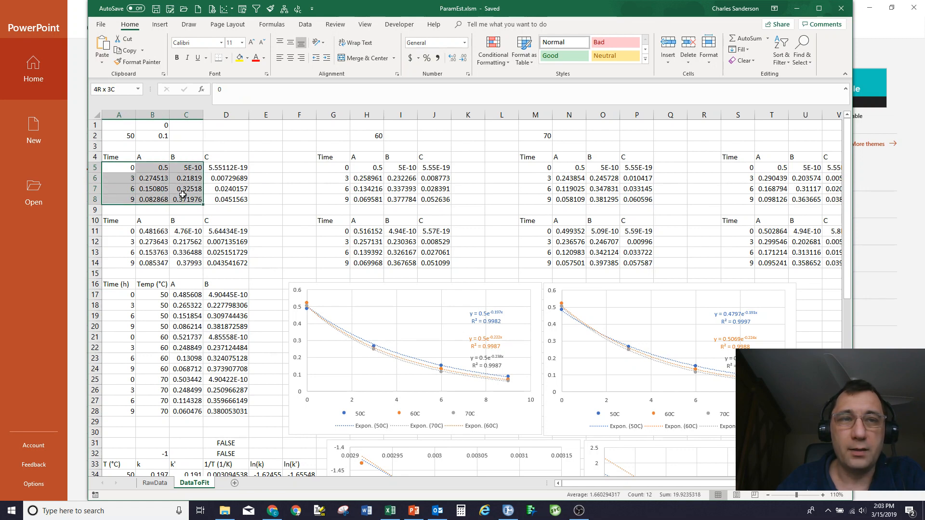
drag(132, 231, 201, 263)
right_click(175, 251)
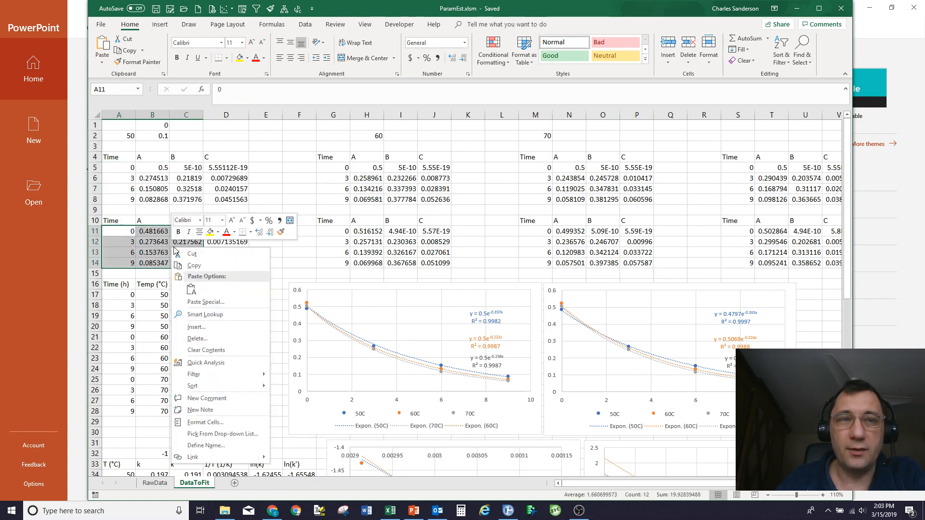
click(194, 266)
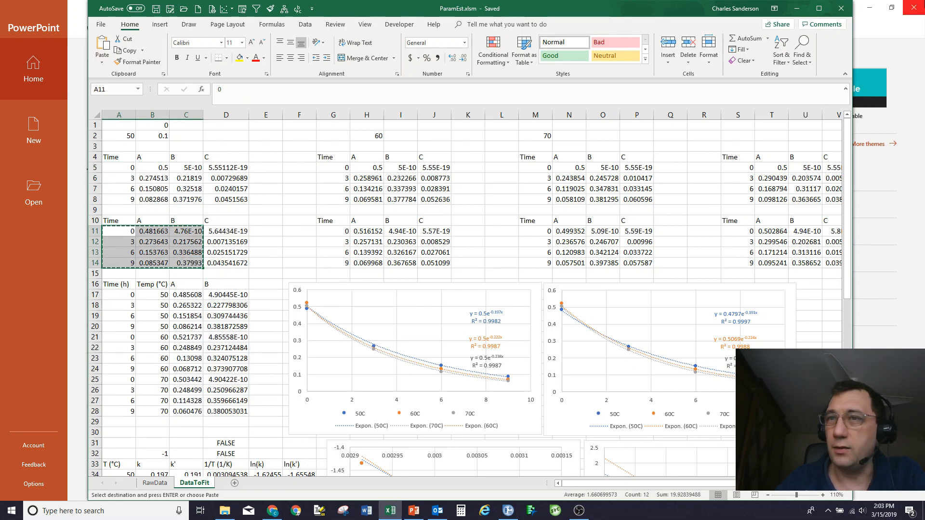
click(917, 6)
Step: In Aspen Custom Modeler, paste the copied time, A and B data into the T_50C measured variables, mapping Columns 1 to 3 in order
click(76, 143)
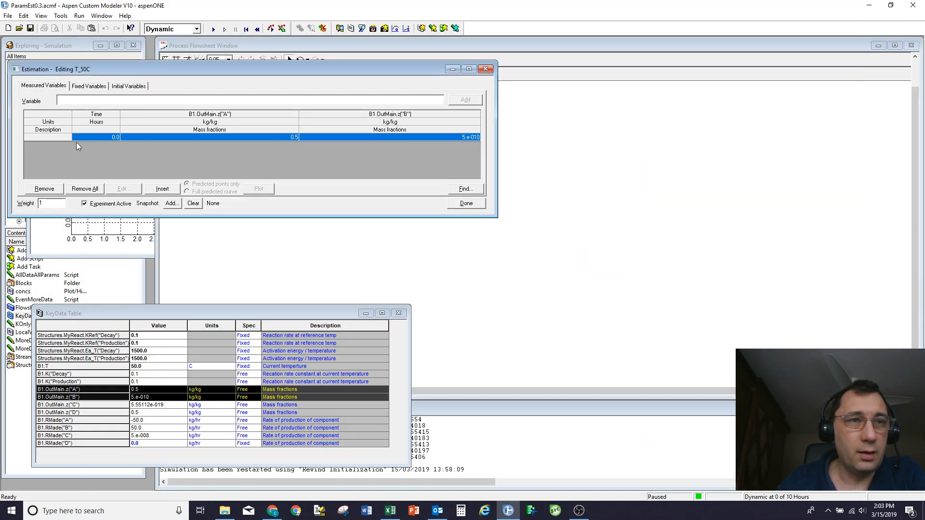
right_click(94, 137)
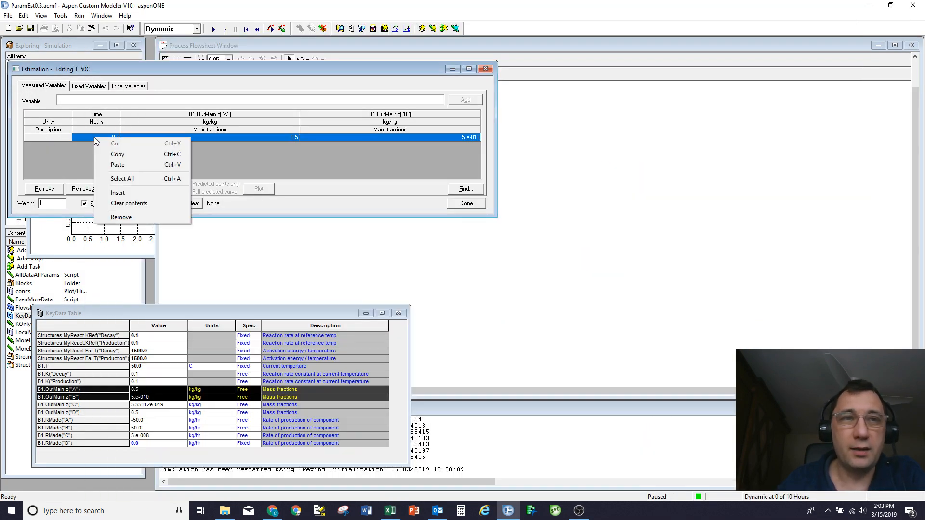
click(120, 164)
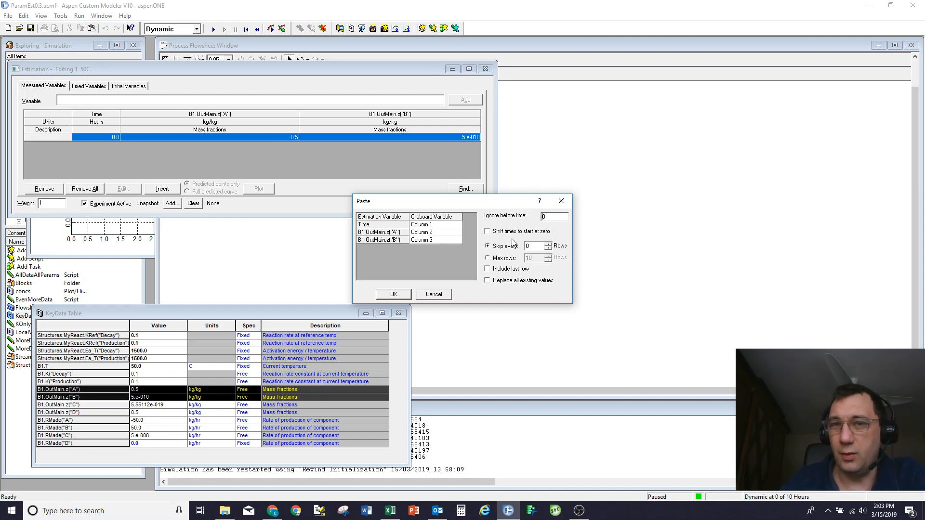
click(398, 294)
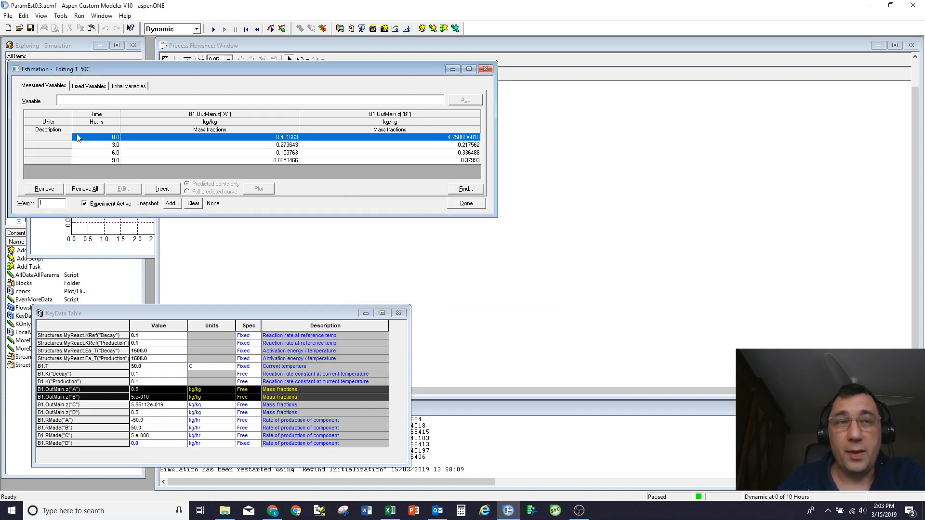
click(161, 147)
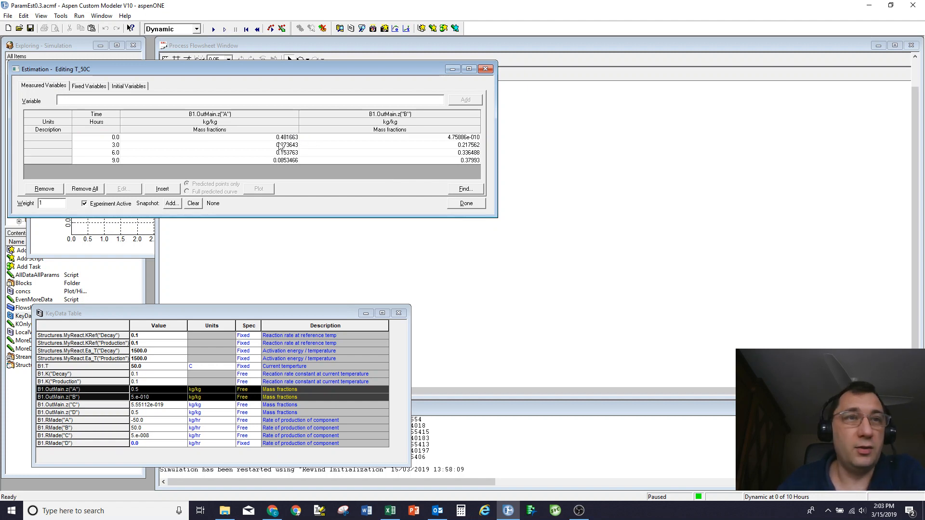
Step: Add the temperature B1.T from the KeyData table as a fixed variable of experiment T_50C
click(83, 86)
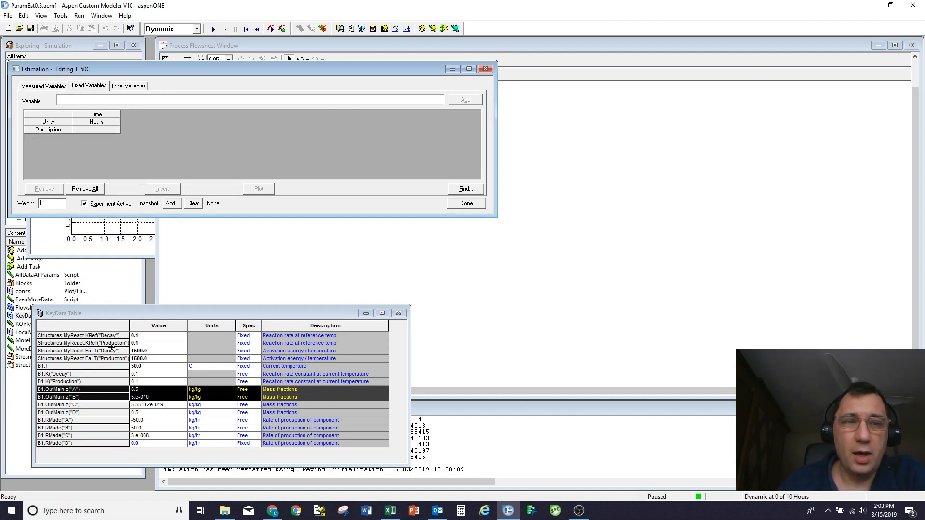
click(74, 366)
click(76, 366)
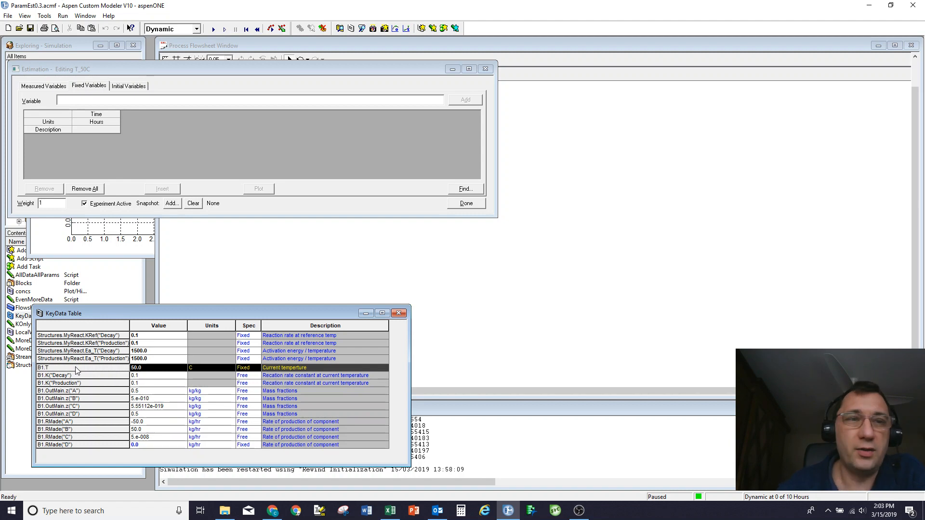
drag(76, 368, 118, 155)
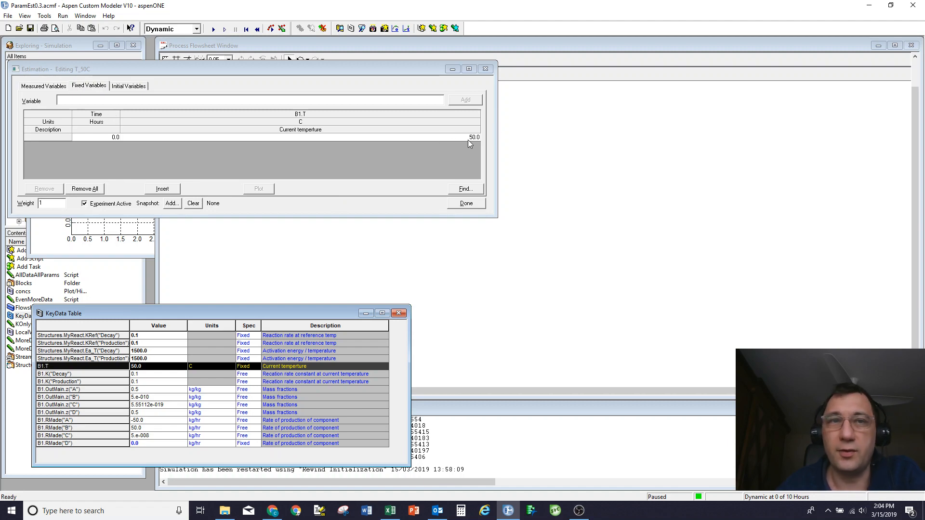
Step: Review the initial, fixed and measured variables of experiment T_50C and finish editing it
click(130, 86)
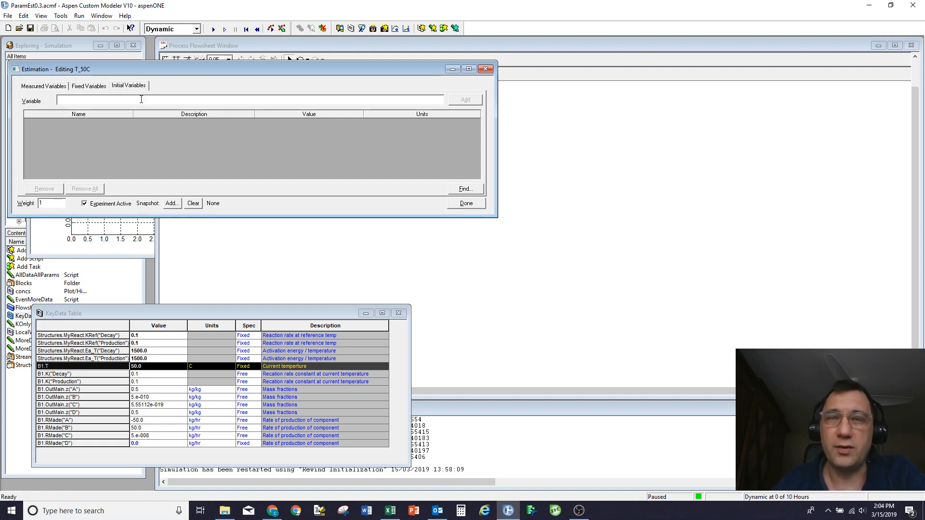
click(89, 86)
click(53, 85)
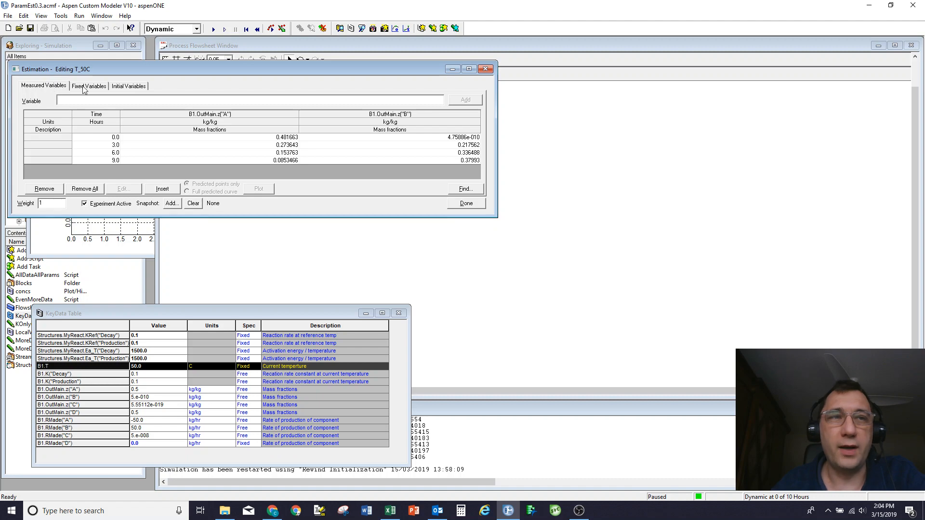
click(466, 204)
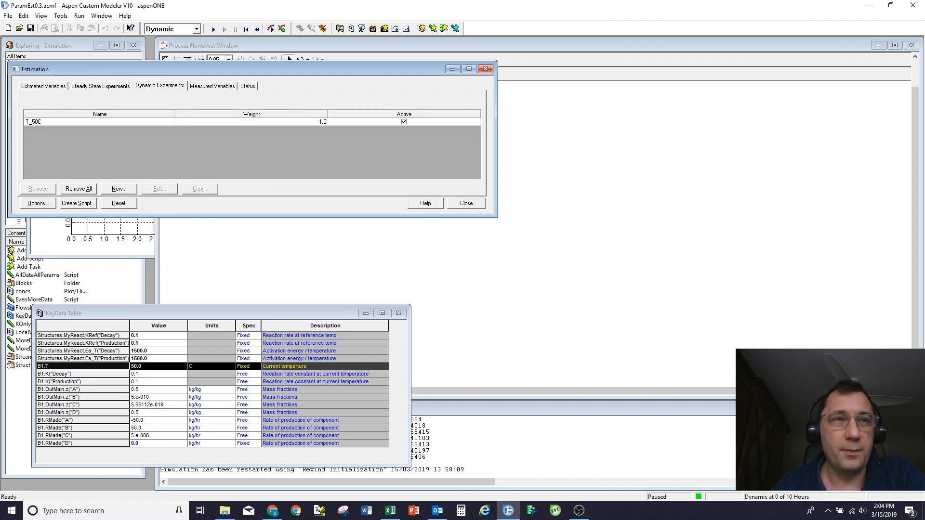
Step: Create a new dynamic experiment titled T_60C with weight 1, copied from T_50C
click(47, 121)
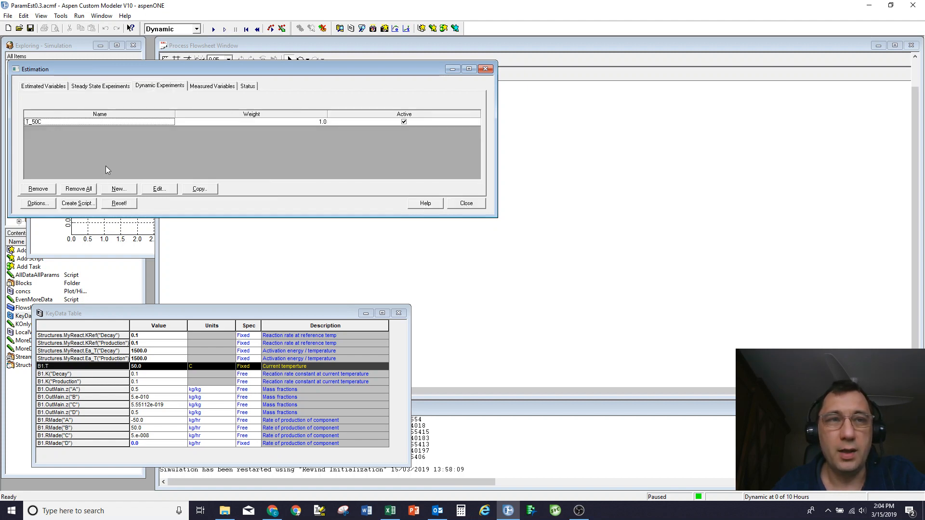
click(128, 190)
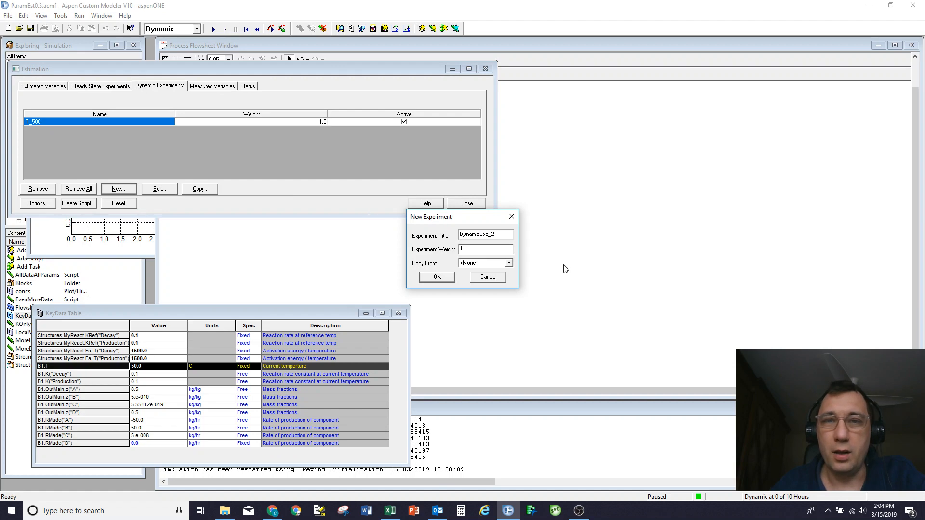
drag(512, 238, 331, 218)
text(T)
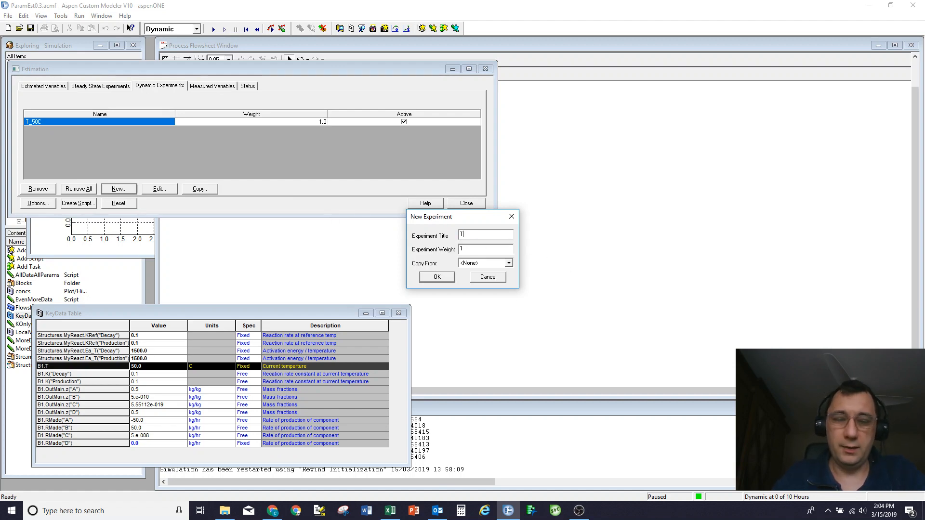
text(_60C)
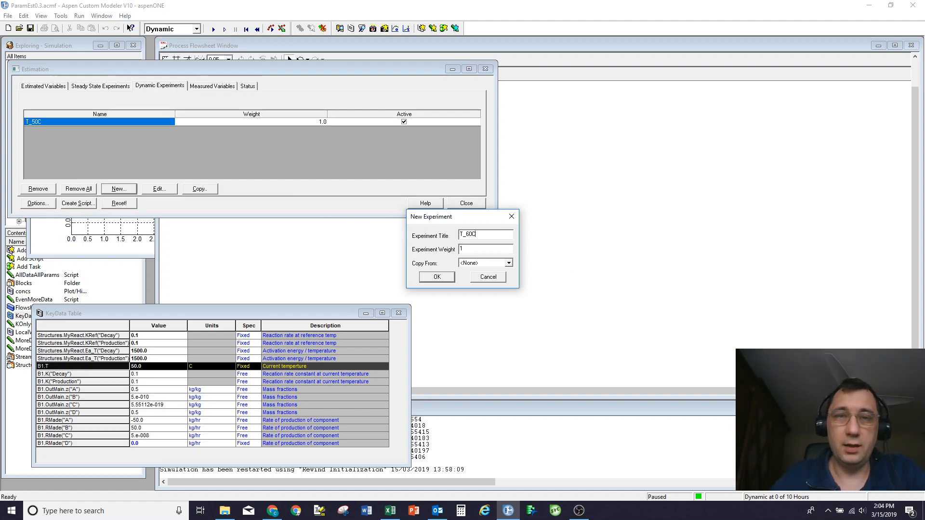
click(509, 264)
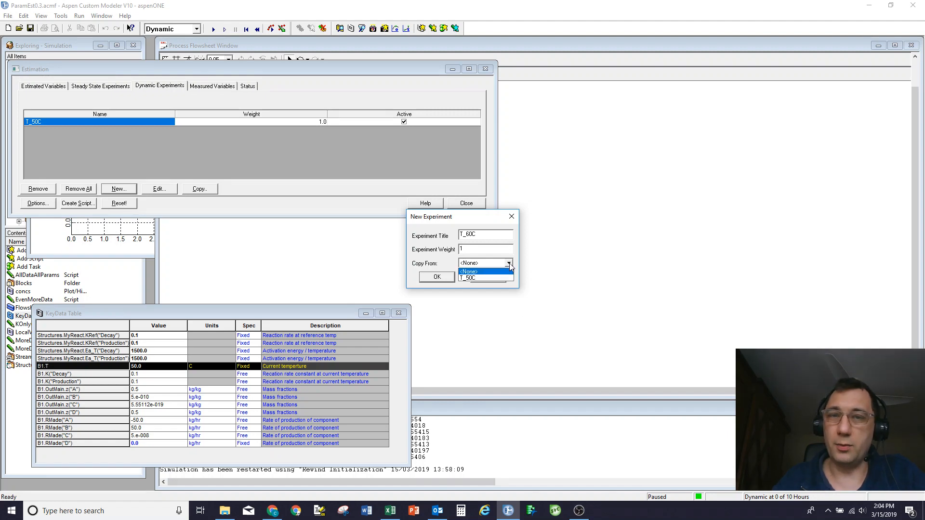
click(475, 278)
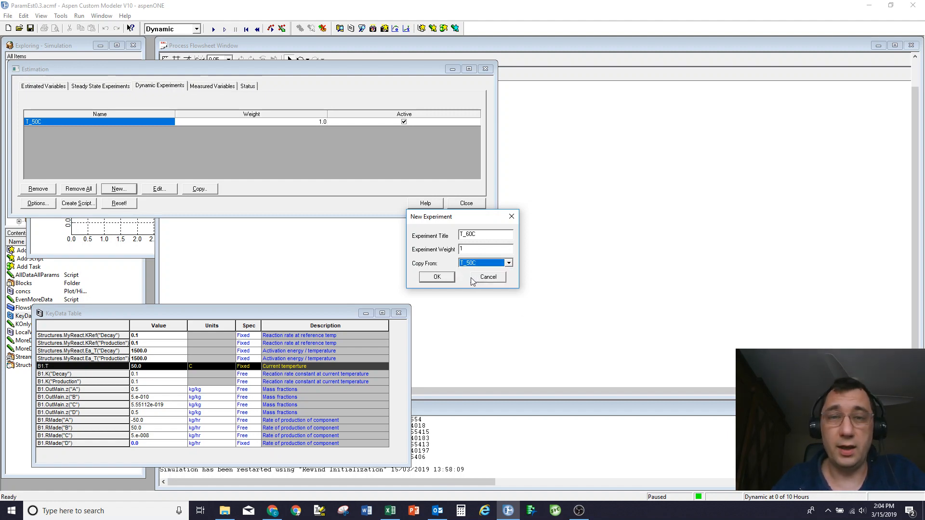
click(438, 280)
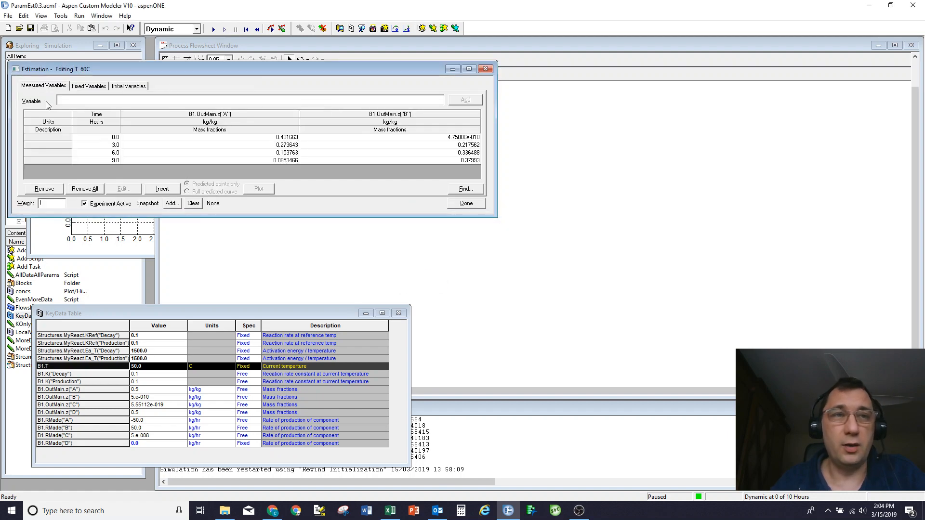
Step: Check the variables copied into T_60C, and in Excel copy the 60 °C time, A and B values in G11:I14 of DataToFit
click(80, 86)
click(136, 86)
click(66, 86)
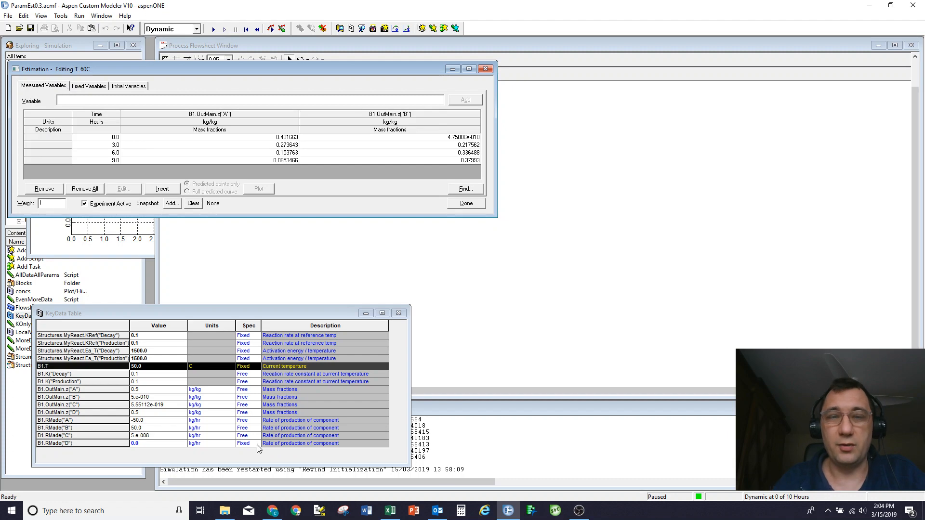
click(390, 510)
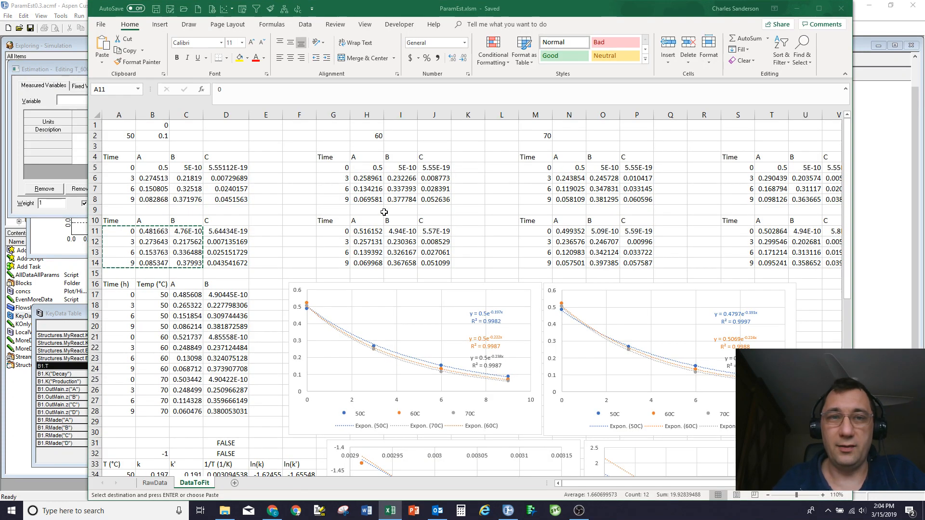
mouse_move(342, 231)
mouse_down()
mouse_move(400, 253)
mouse_move(398, 264)
mouse_up()
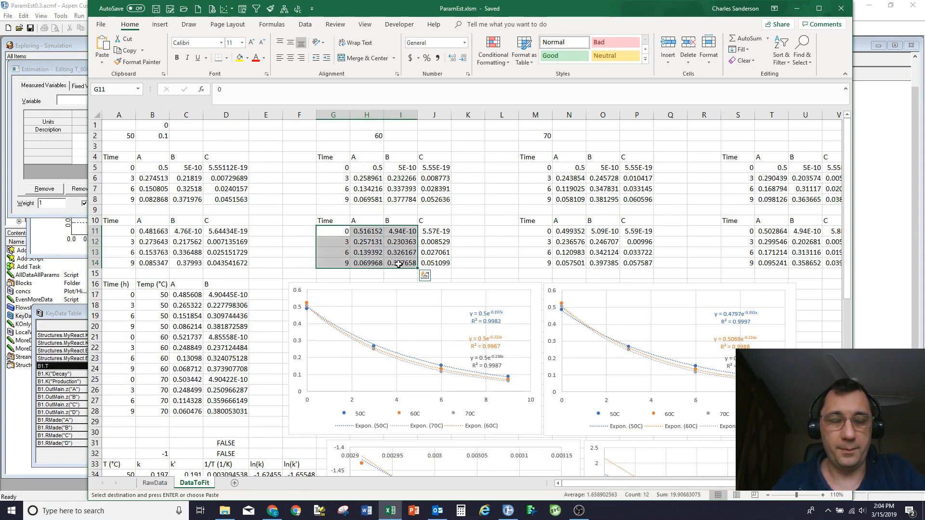
Step: In Aspen Custom Modeler, paste the copied data into the T_60C measured variables, replacing all existing values
click(82, 167)
click(103, 139)
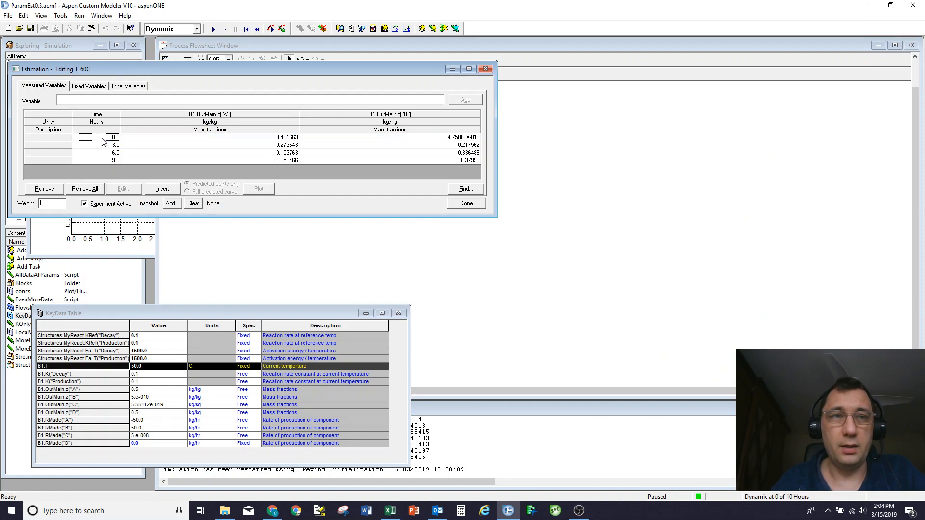
key(ctrl+v)
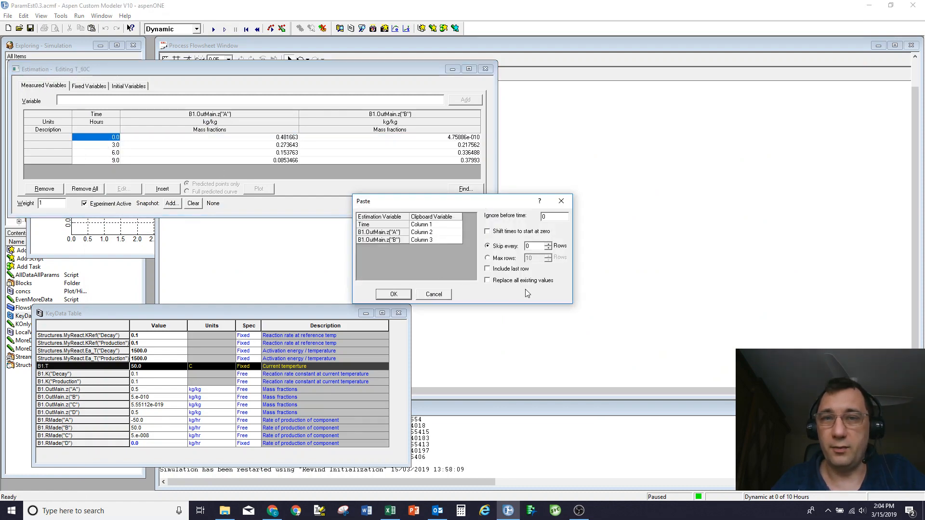
click(507, 282)
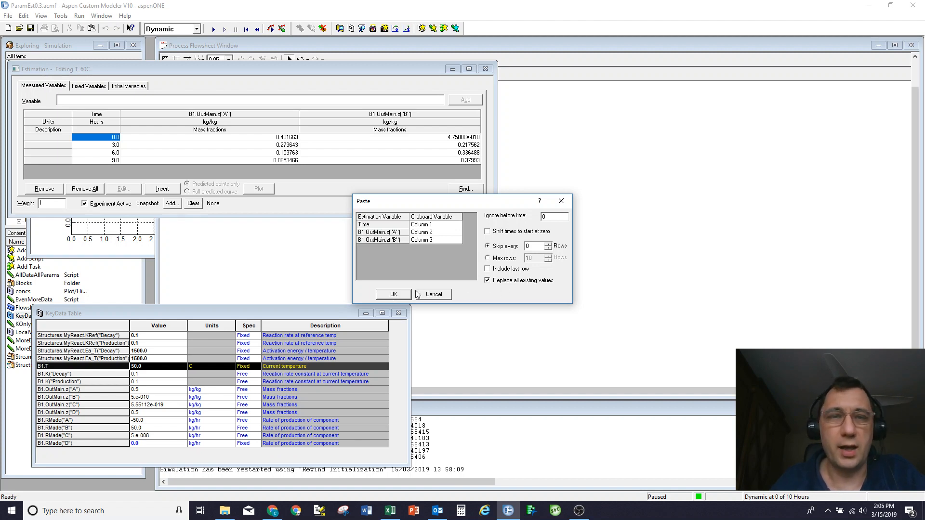
click(398, 296)
Step: Set the fixed variable B1.T of experiment T_60C to 60 C and finish editing the experiment
click(89, 86)
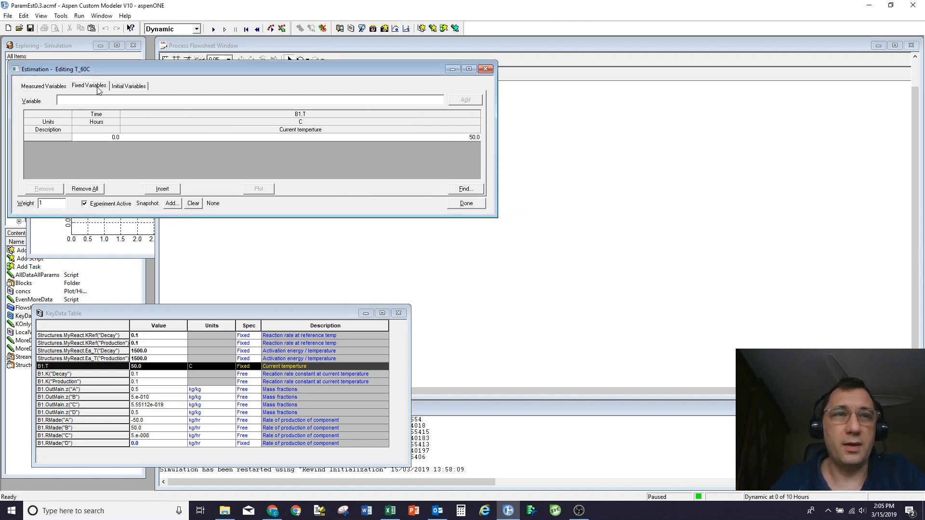
double_click(462, 138)
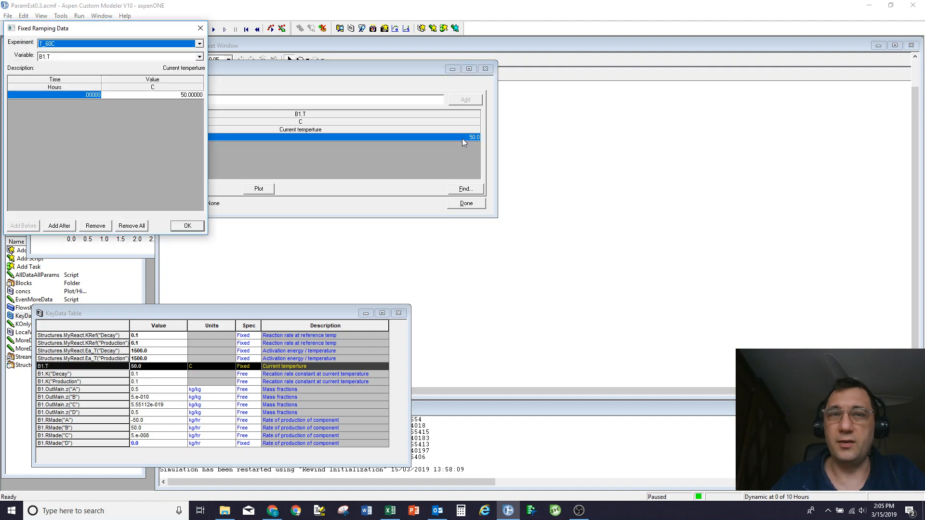
click(463, 138)
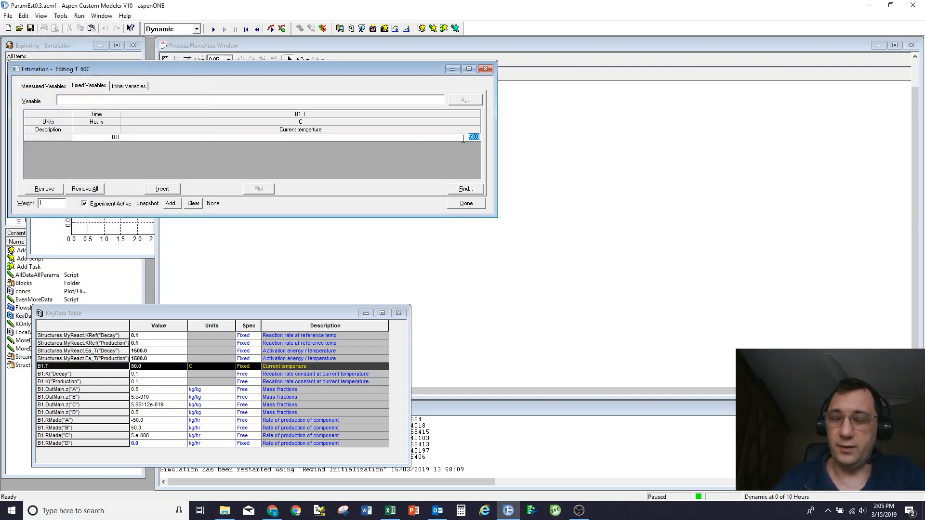
text(60)
key(Return)
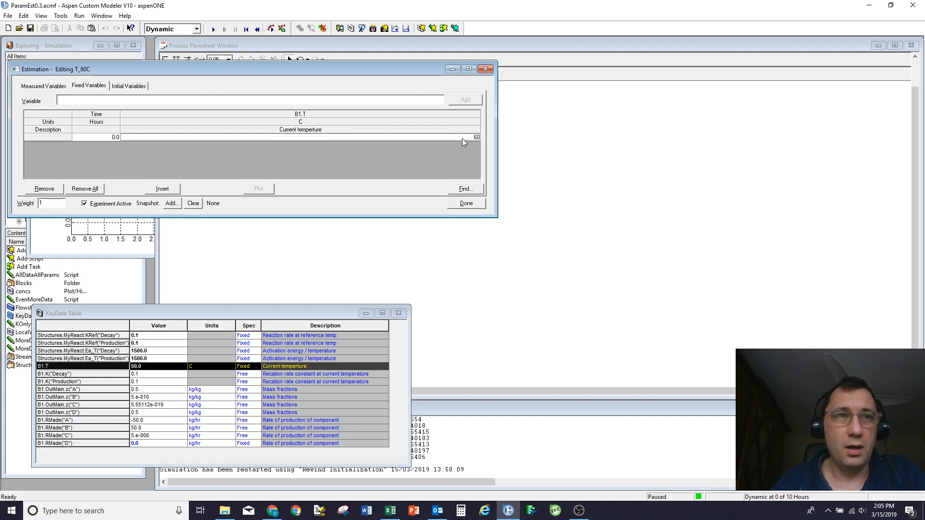
click(466, 204)
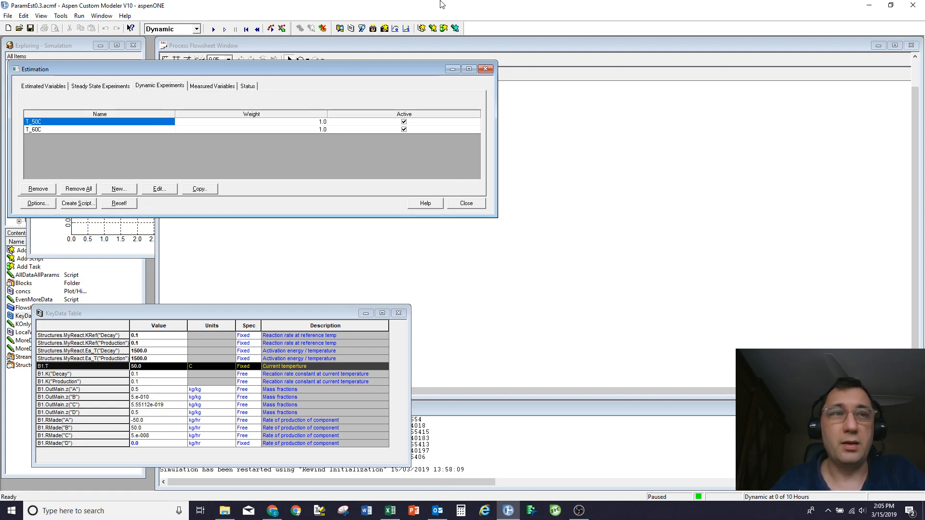
click(90, 206)
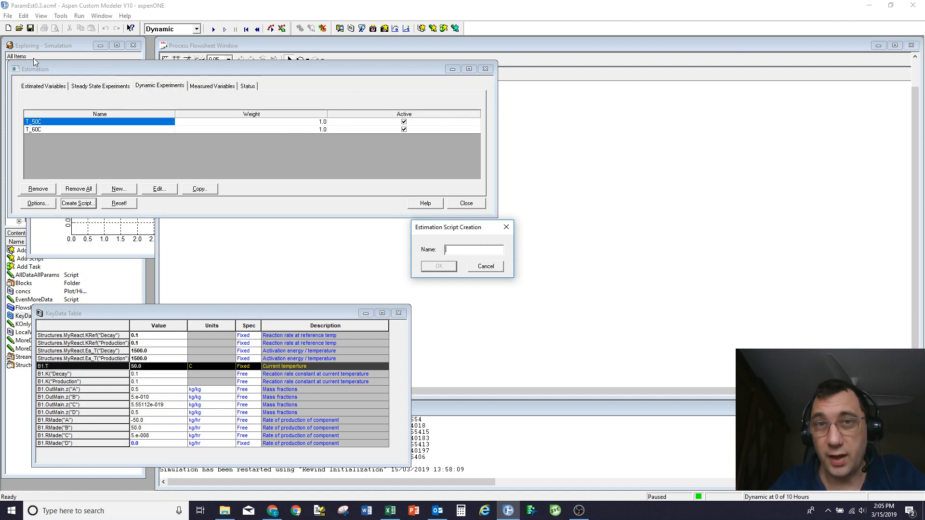
click(484, 269)
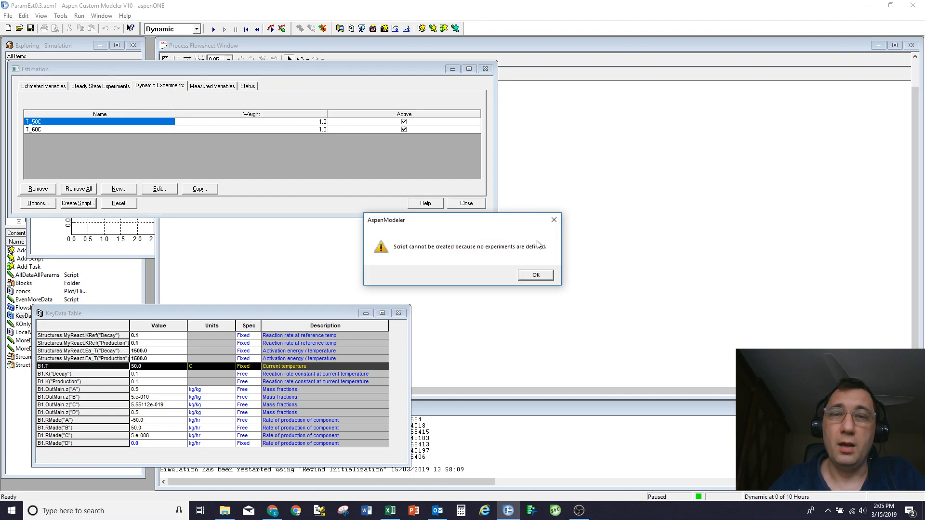
click(536, 275)
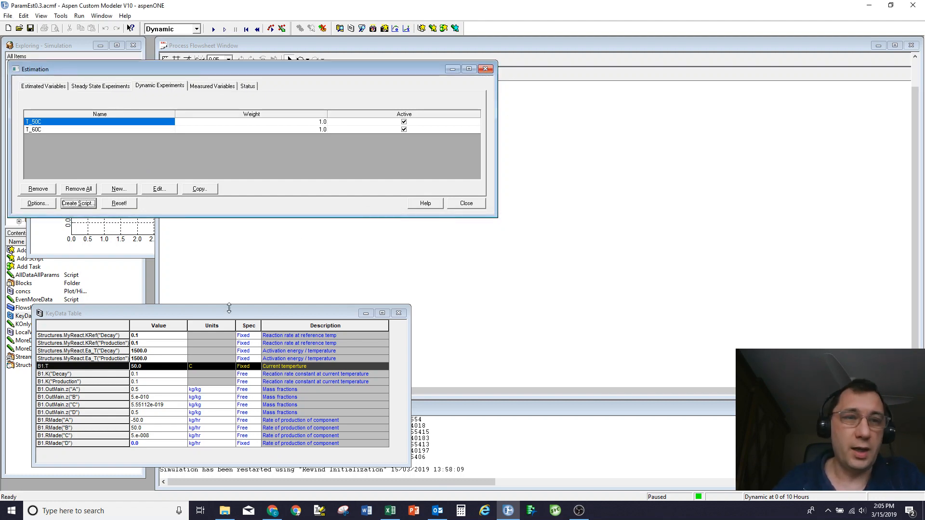
Step: Move the KeyData table aside and run the AllDataAllParams script to load the saved estimation, selecting experiment T_70C
drag(226, 312, 311, 313)
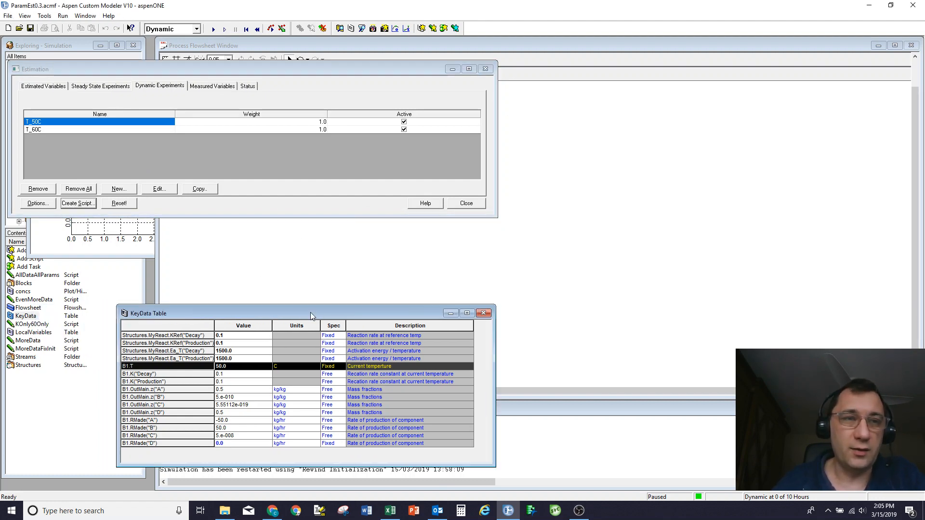
double_click(33, 277)
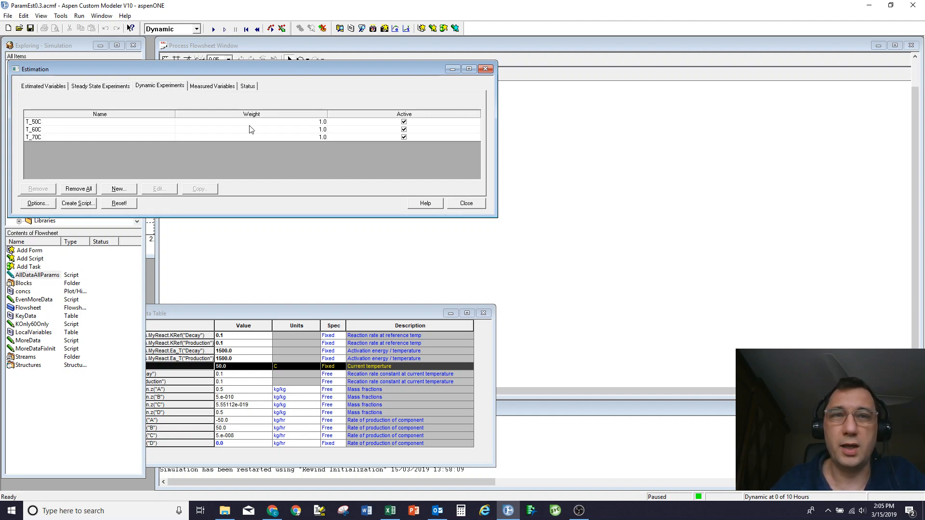
click(51, 139)
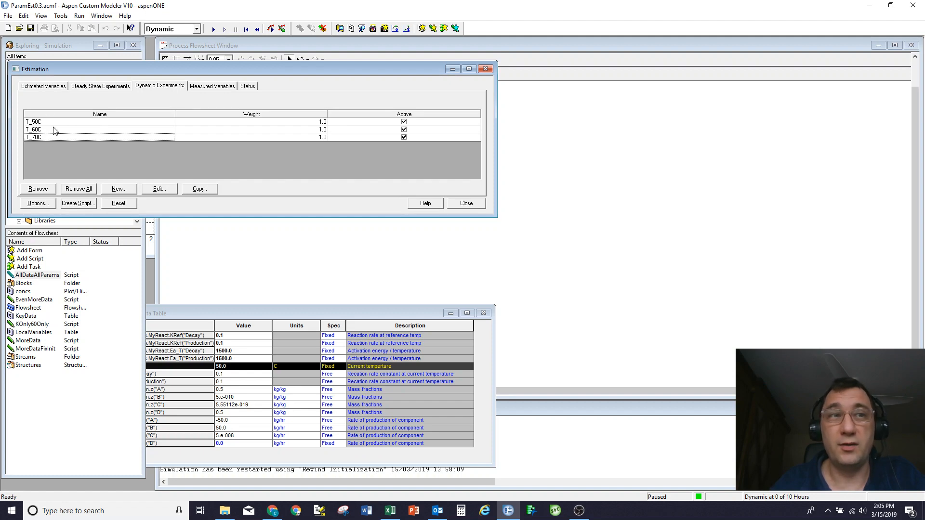
Step: Set the lower bounds of the estimated variables Ea_T("Decay") and Ea_T("Production") to 0
click(51, 89)
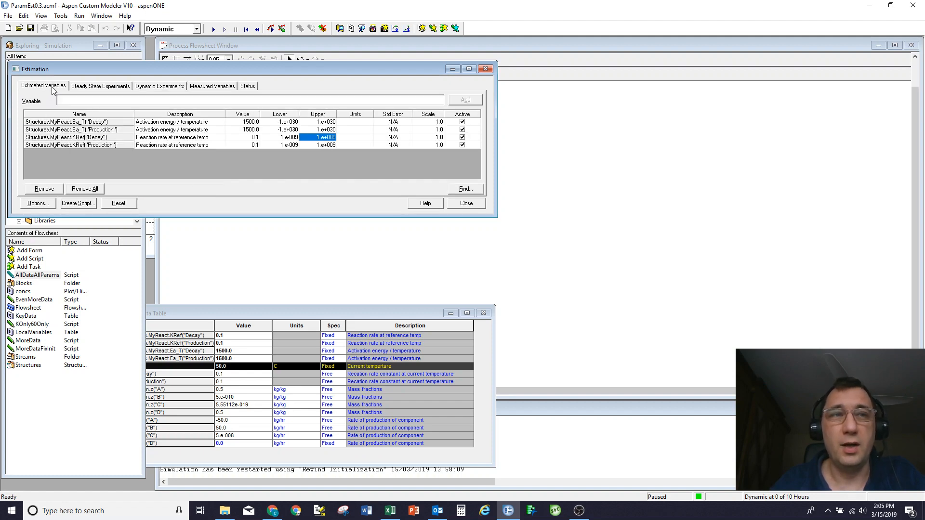
click(282, 123)
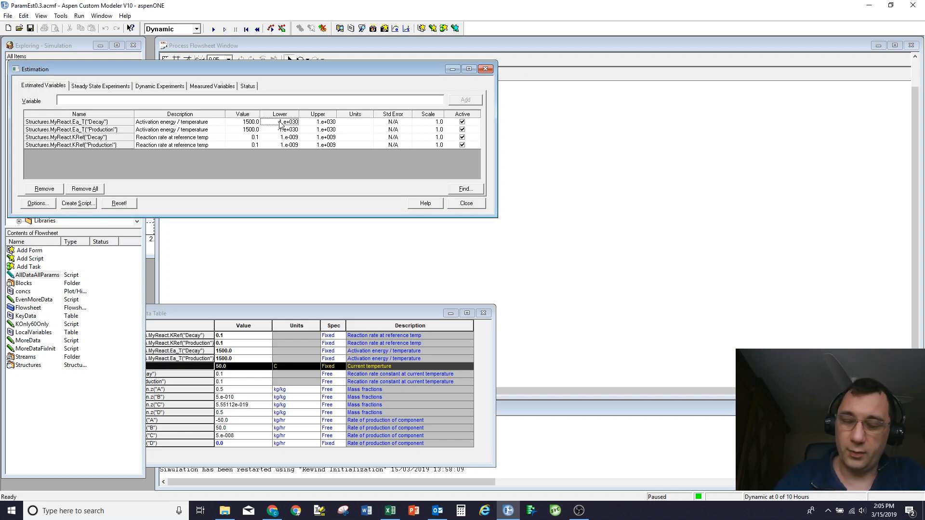
text(0)
key(Return)
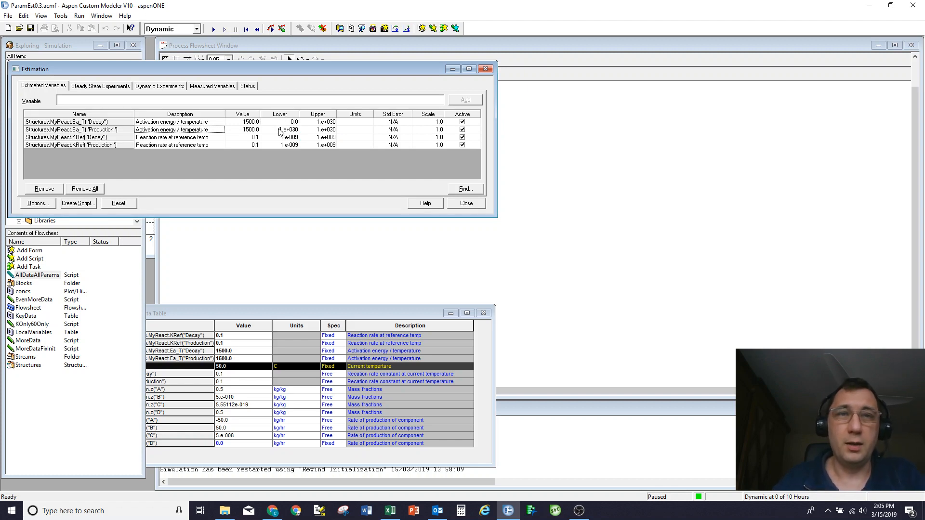
click(282, 129)
text(0)
Step: Set the upper bounds of Ea_T("Decay") and Ea_T("Production") to 1e5
click(333, 123)
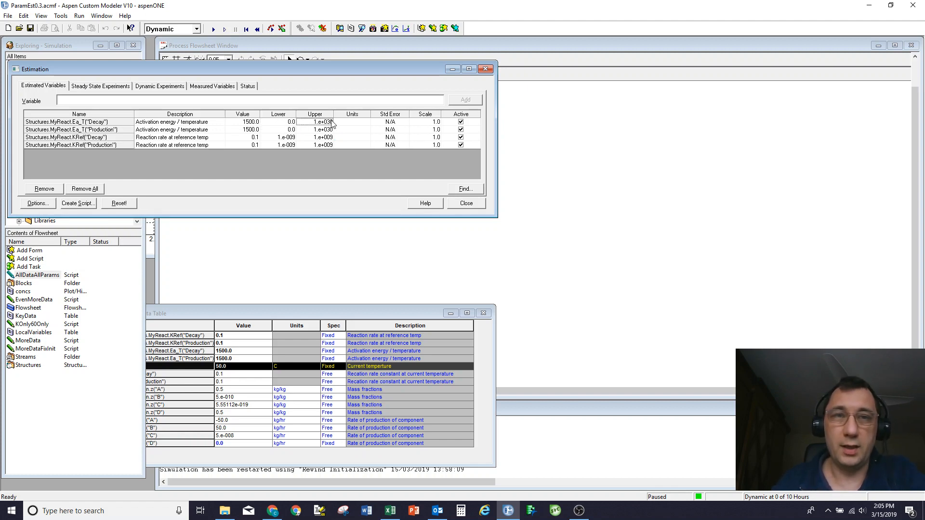
text(1e5)
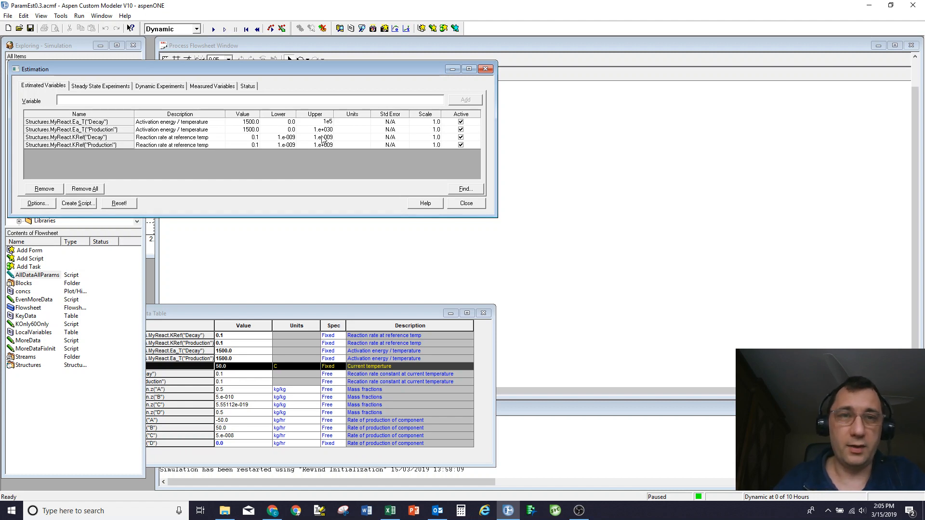
click(321, 130)
text(1e5)
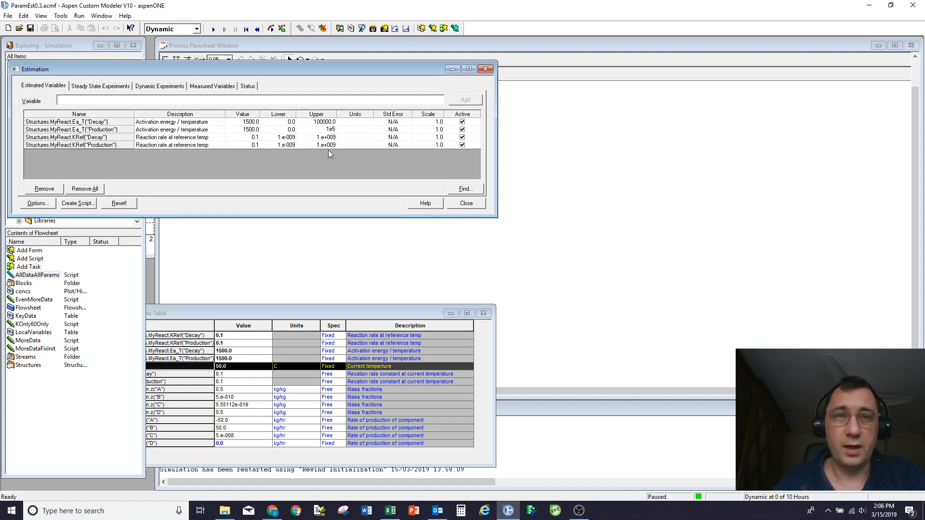
Step: Set the upper bound of the estimated reaction rate KRef("Decay") to 1
click(323, 139)
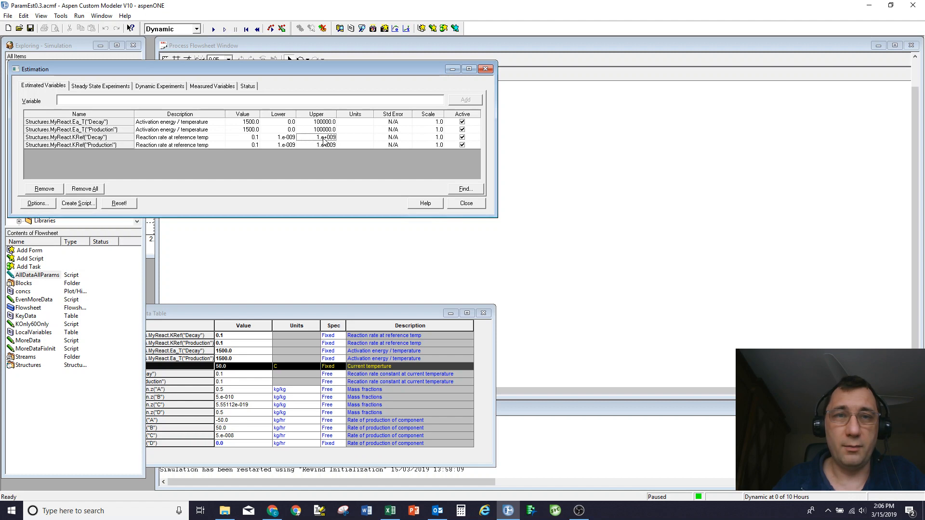
text(1)
key(Return)
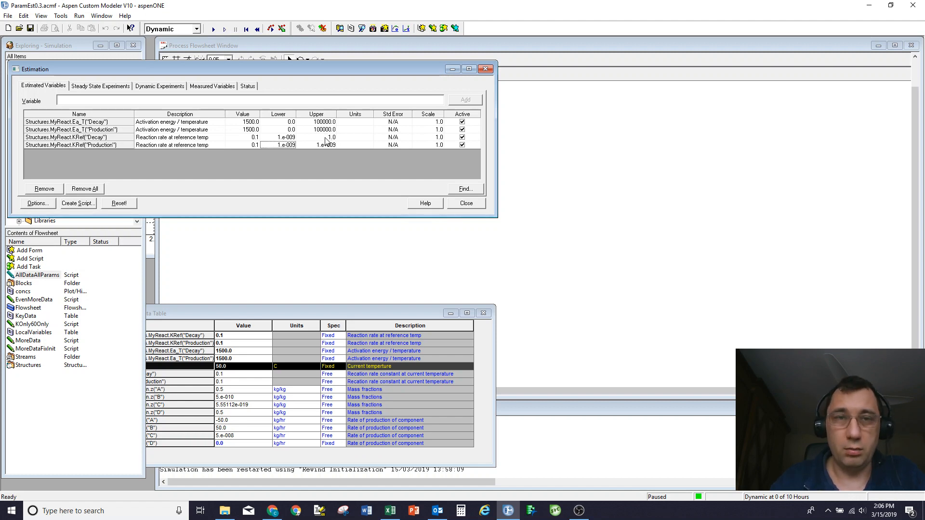
Step: Set the upper bound of the estimated reaction rate KRef("Production") to 1 and close the Estimation dialog and KeyData table
text(1)
click(328, 144)
text(1)
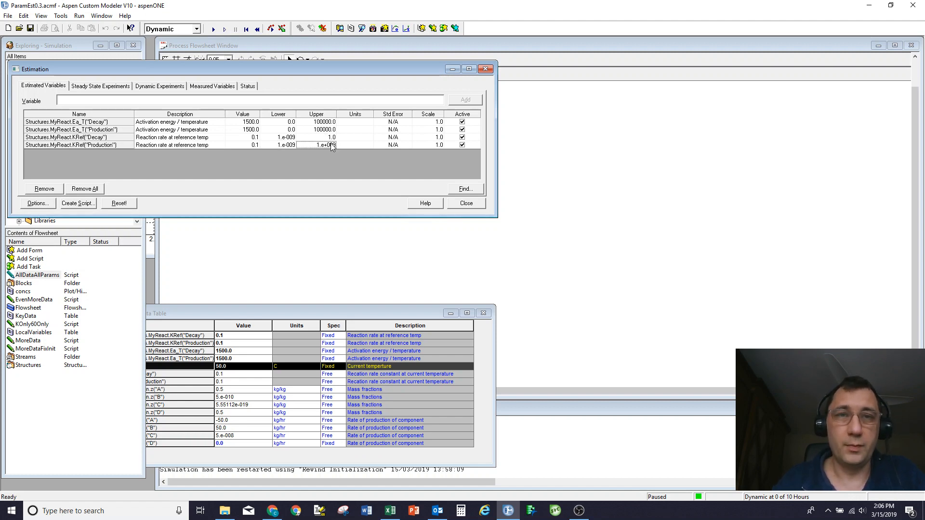
key(Return)
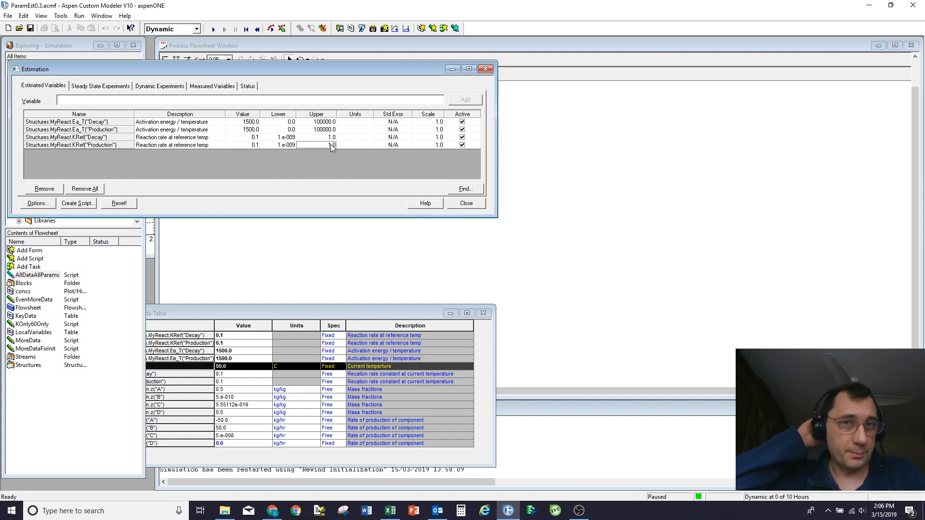
click(467, 203)
click(404, 312)
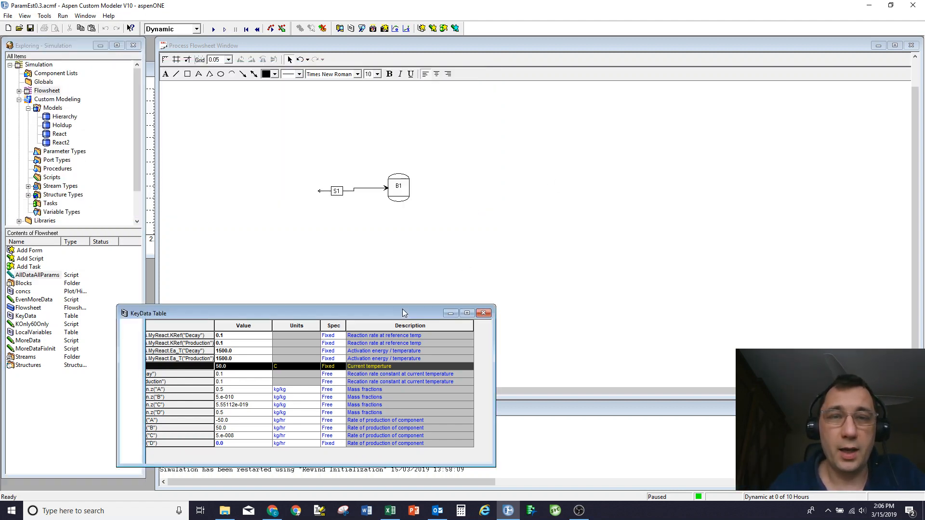
click(483, 314)
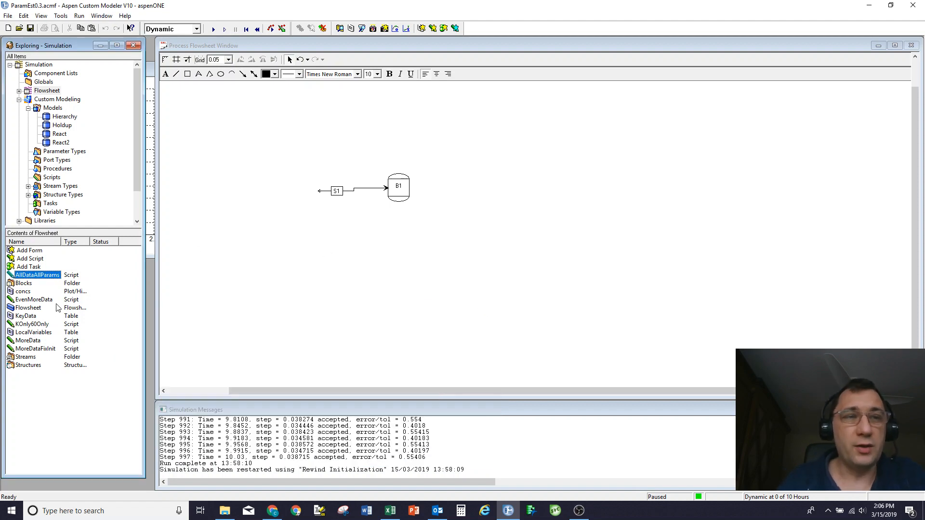
Step: Open the AllDataAllParams script, review its experiments, estimation variables and bounds, and close it
right_click(51, 277)
click(66, 284)
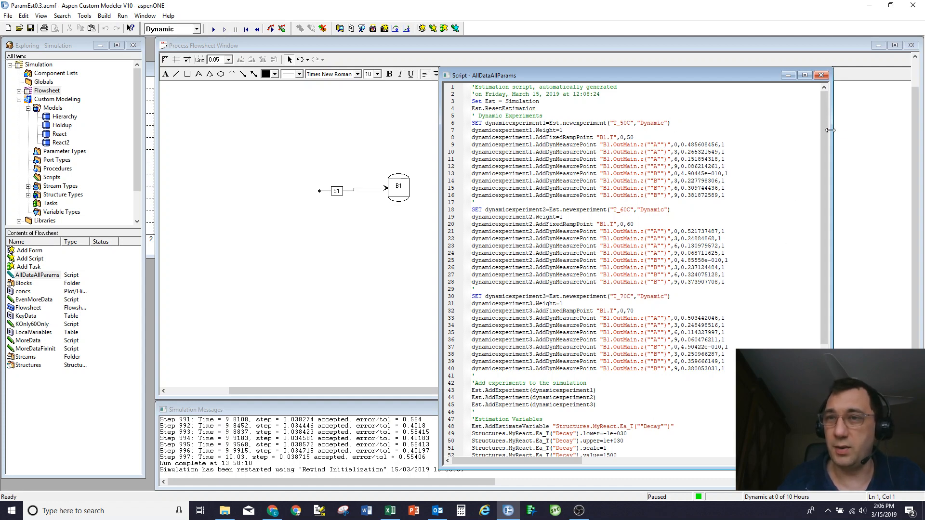
drag(826, 136, 819, 247)
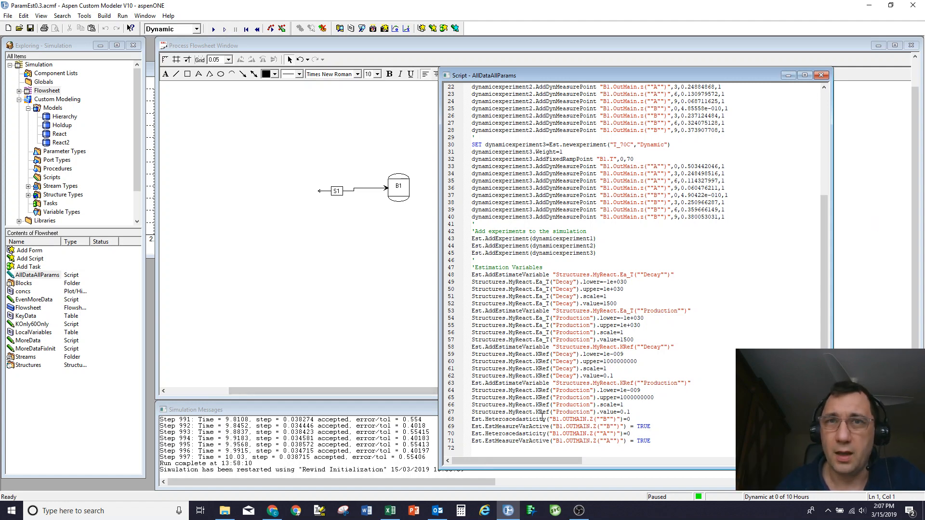
click(822, 76)
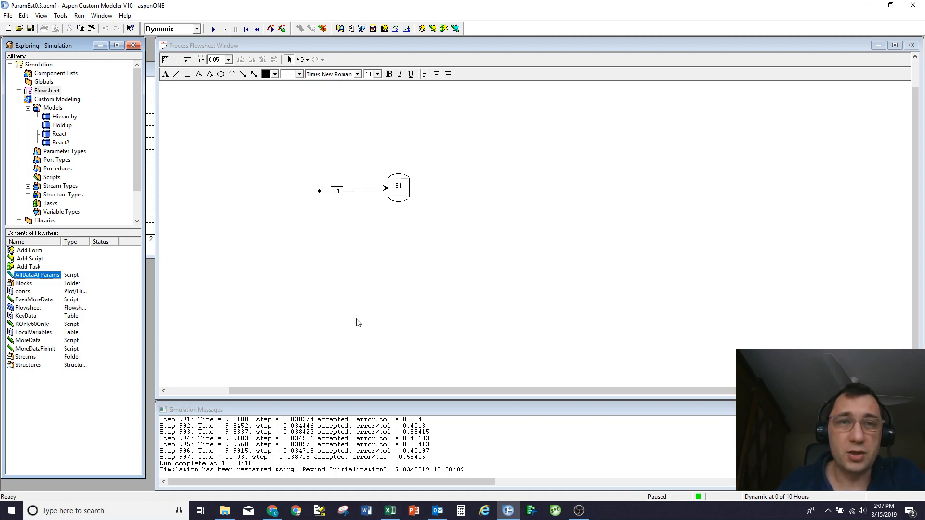
Step: Open the React2 model code, examine the reference temperature term in the rate constant equation, and return to the flowsheet contents
click(70, 143)
double_click(25, 301)
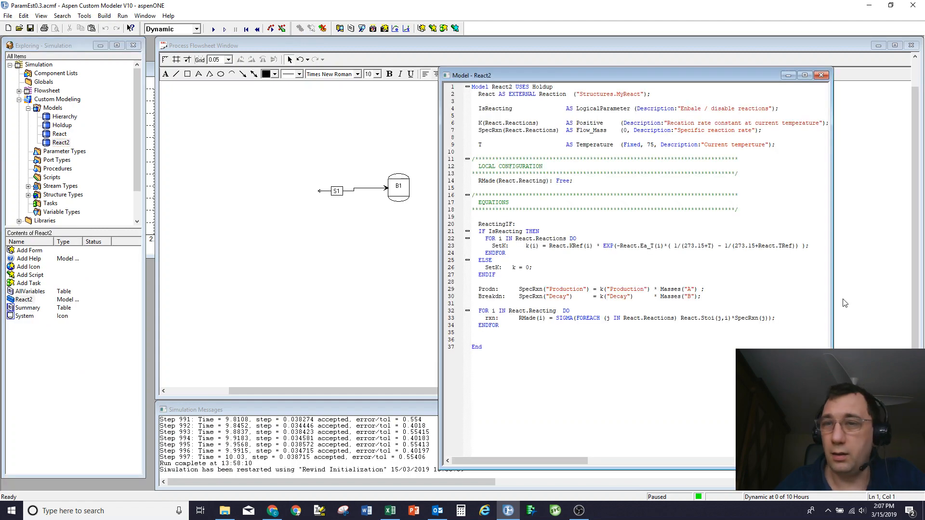
drag(724, 246, 800, 246)
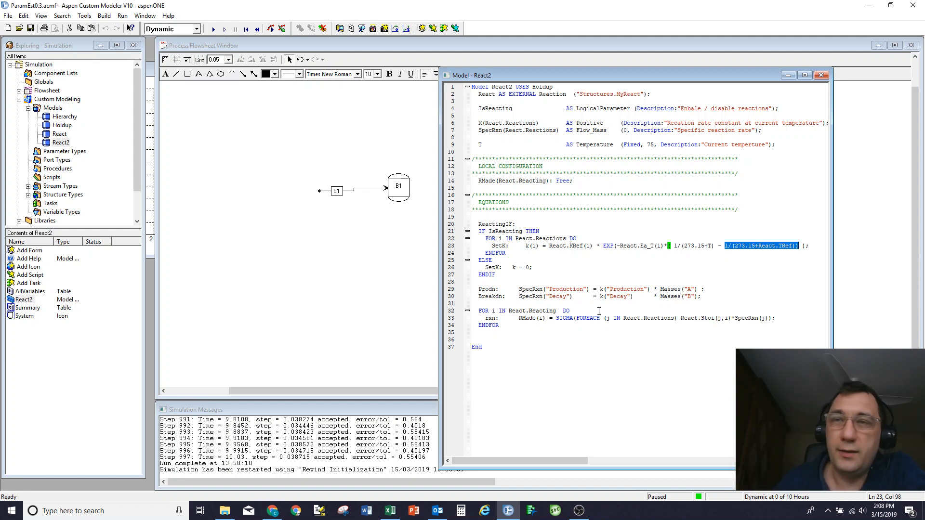
click(822, 75)
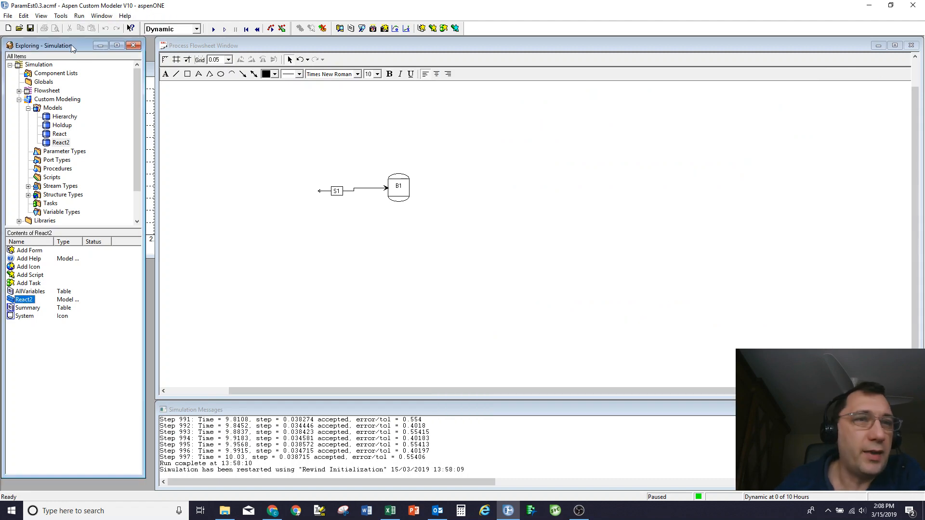
click(48, 91)
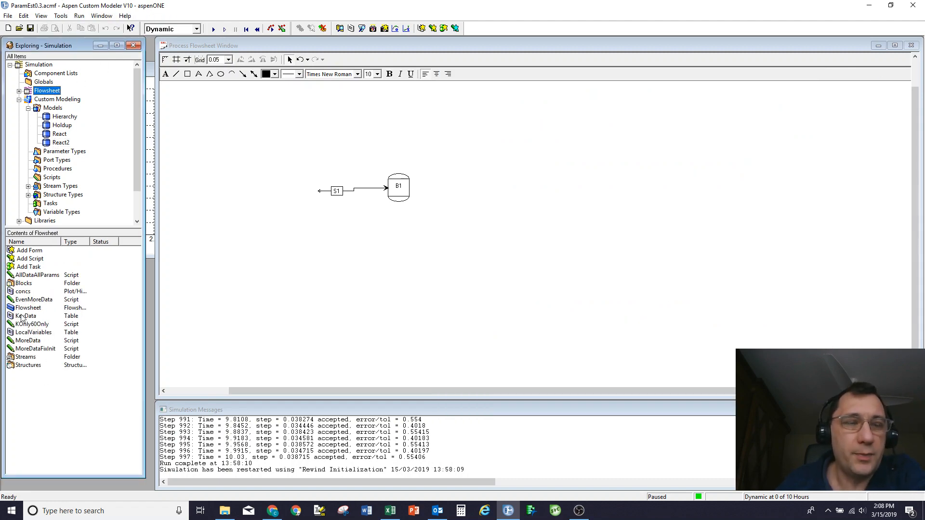
click(39, 276)
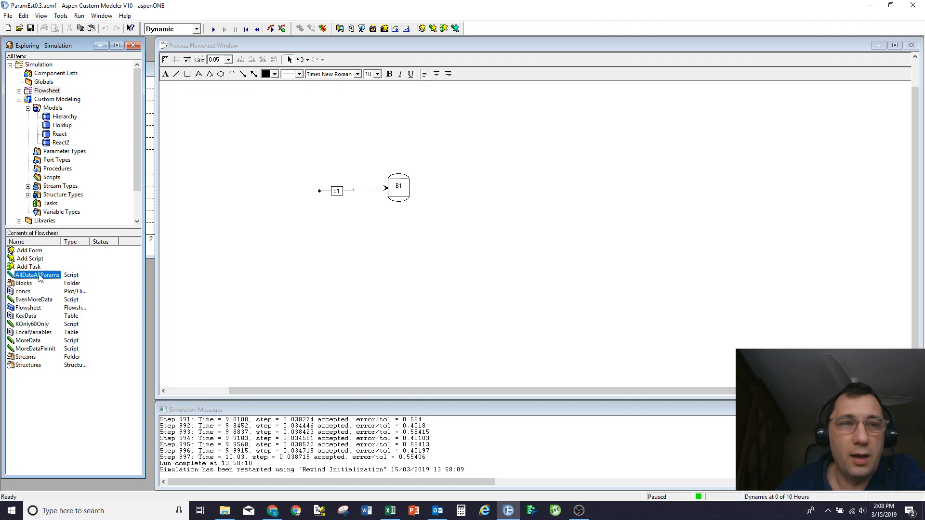
right_click(39, 277)
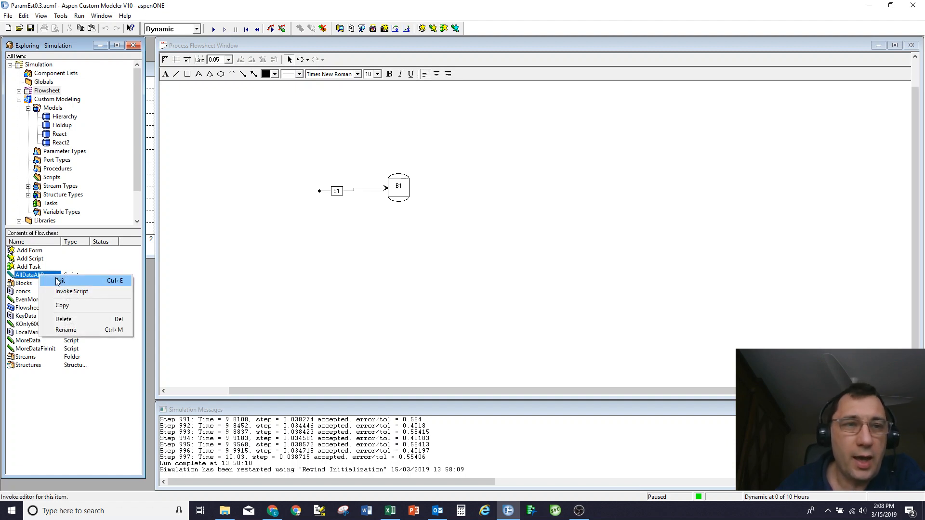
click(72, 307)
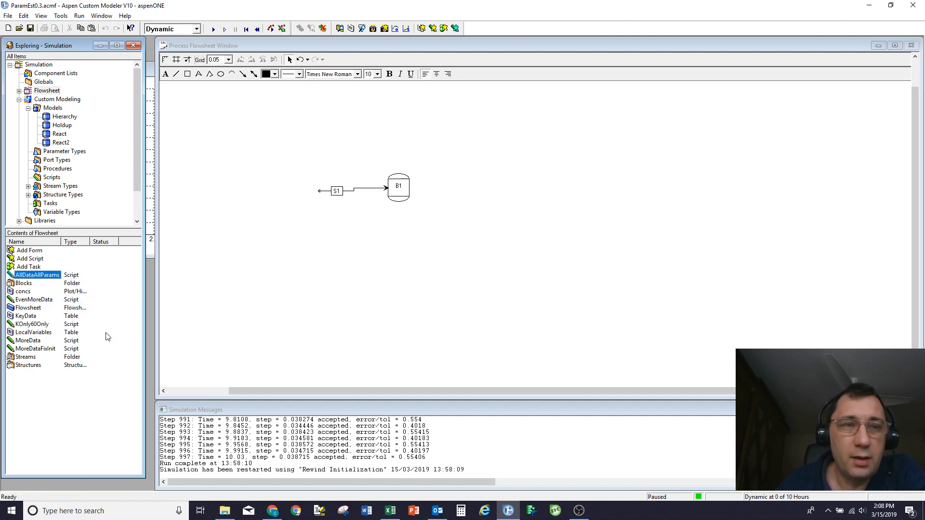
right_click(112, 328)
click(166, 378)
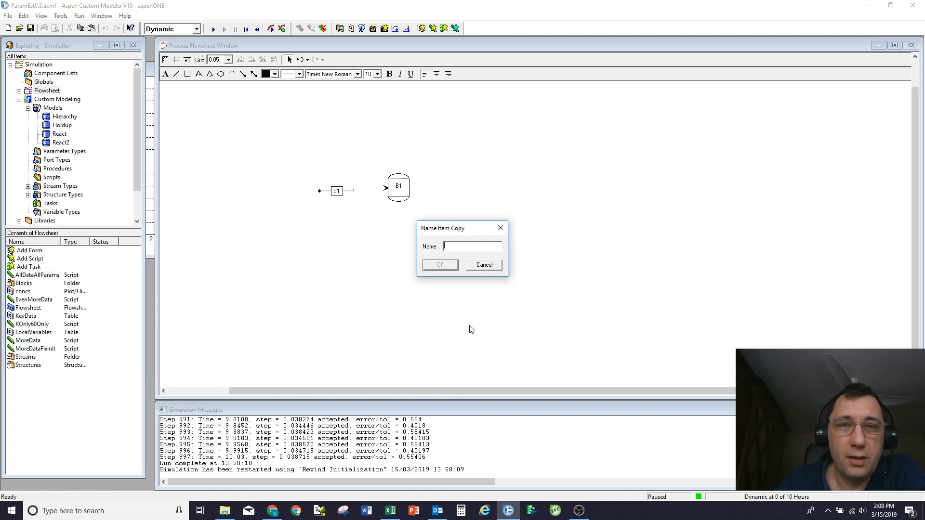
click(484, 266)
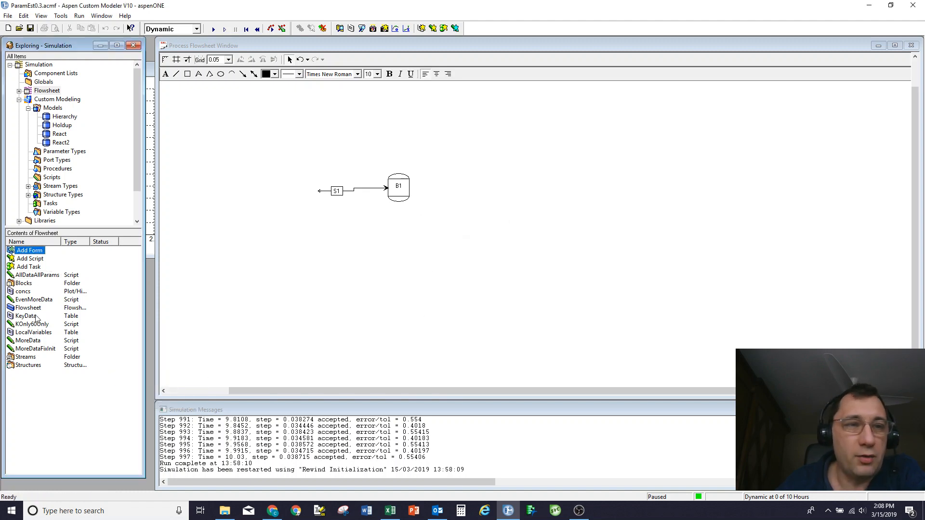
Step: Edit the KOnly60Only script so that it adds dynamicexperiment1 to the simulation
click(36, 326)
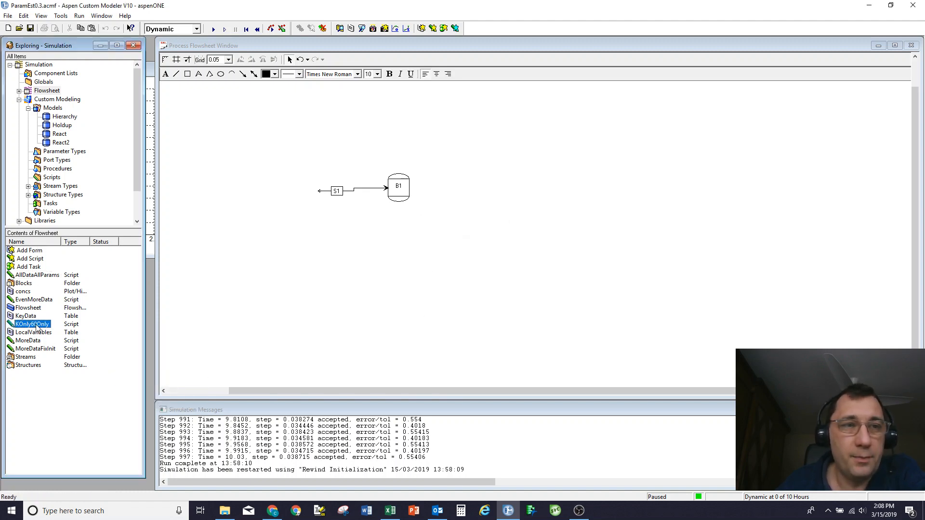
right_click(36, 328)
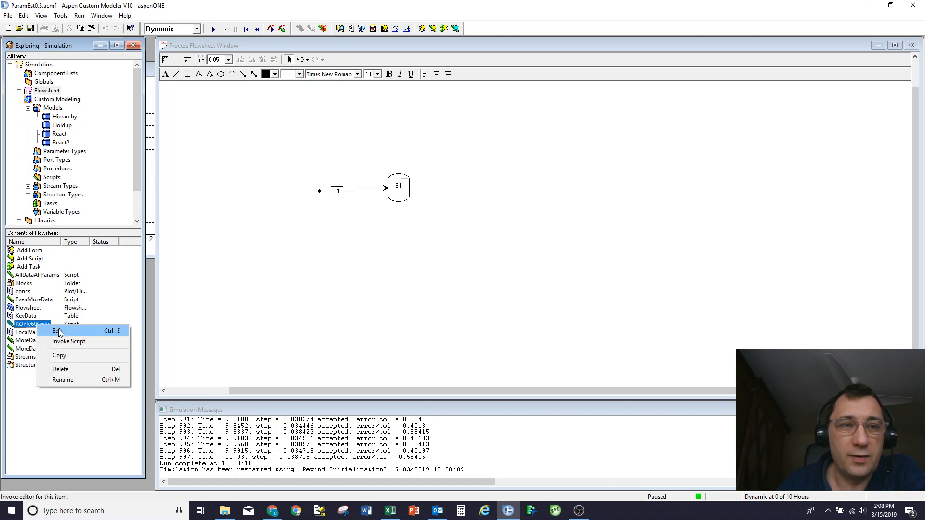
click(59, 332)
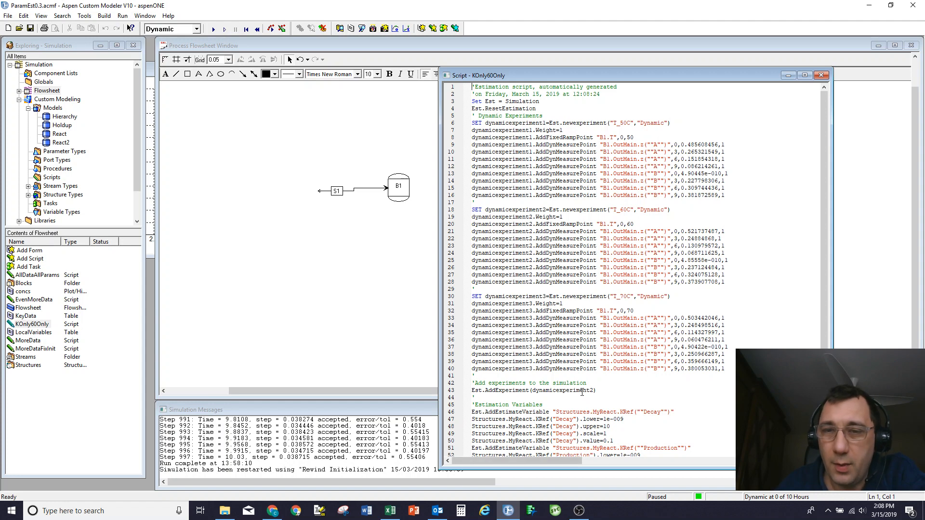
drag(594, 390, 591, 390)
text(1)
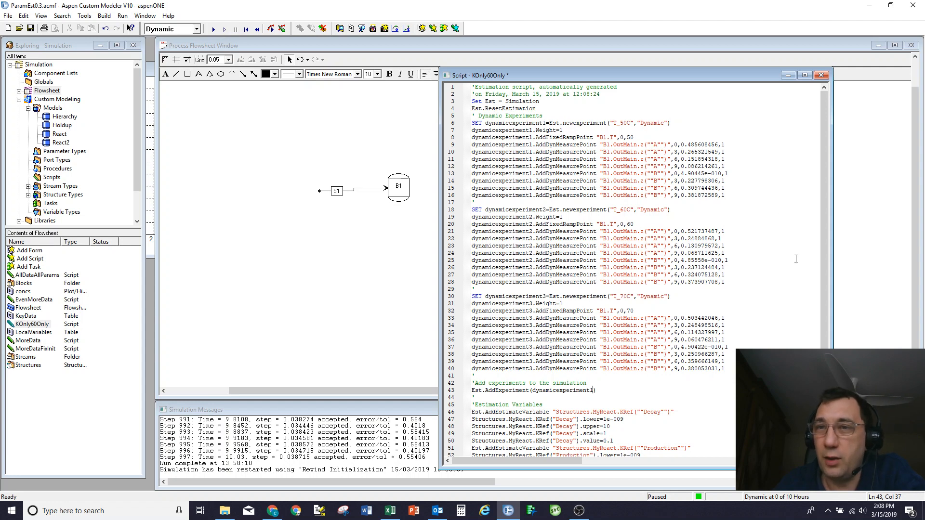
scroll(822, 241, down, 3)
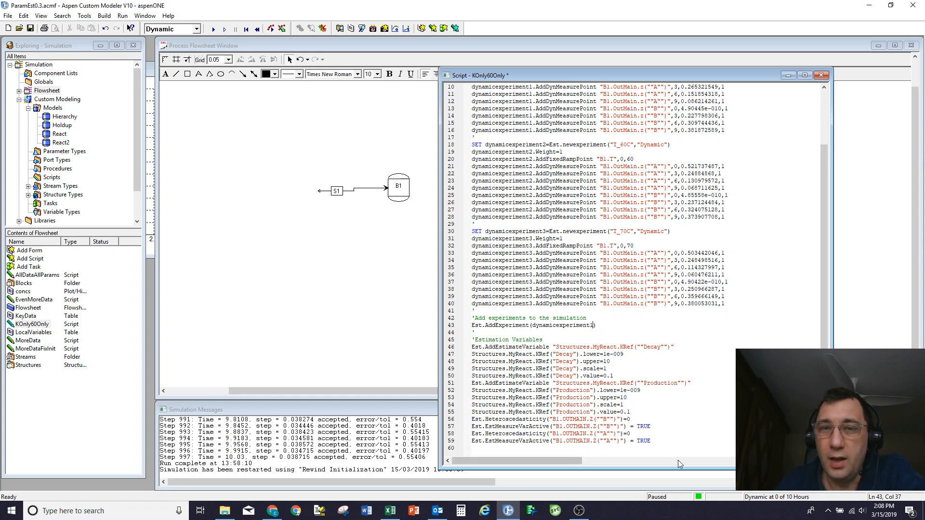
click(632, 348)
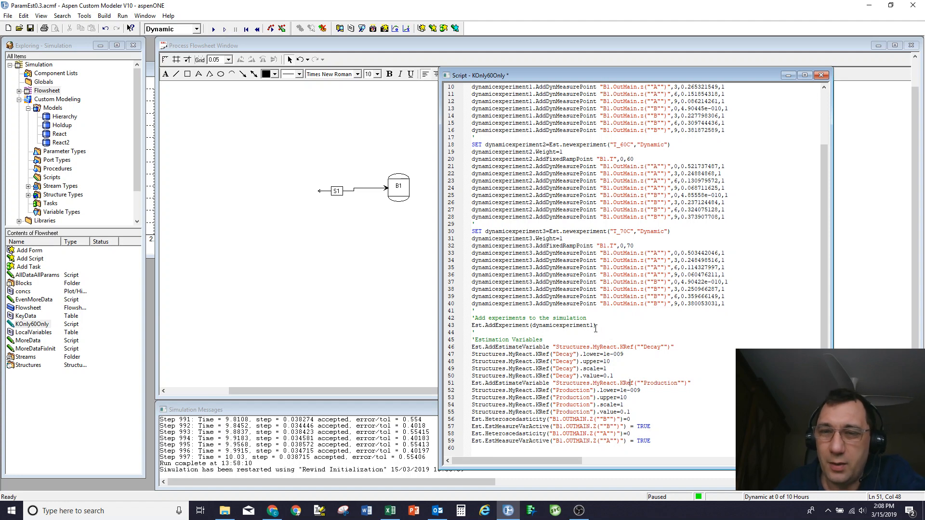
Step: Invoke the edited KOnly60Only script to load its estimation setup and close the script window
right_click(585, 172)
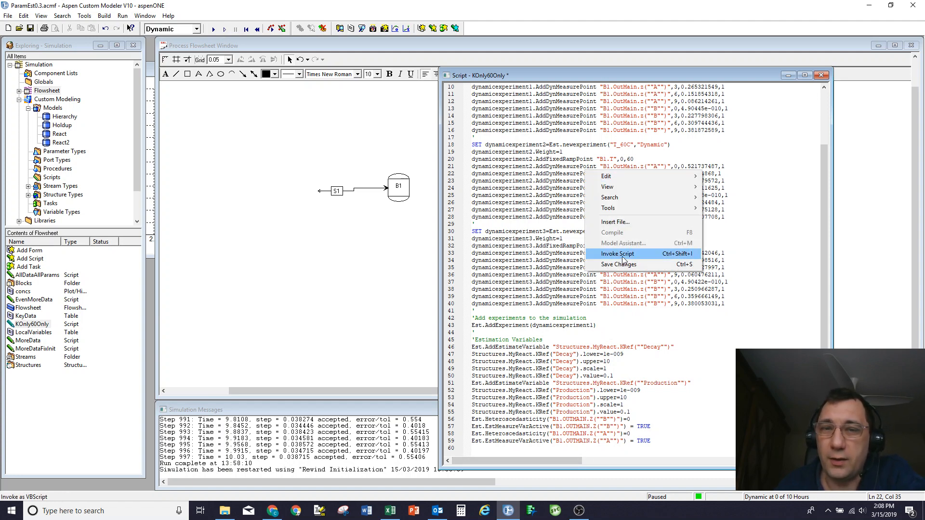
click(623, 257)
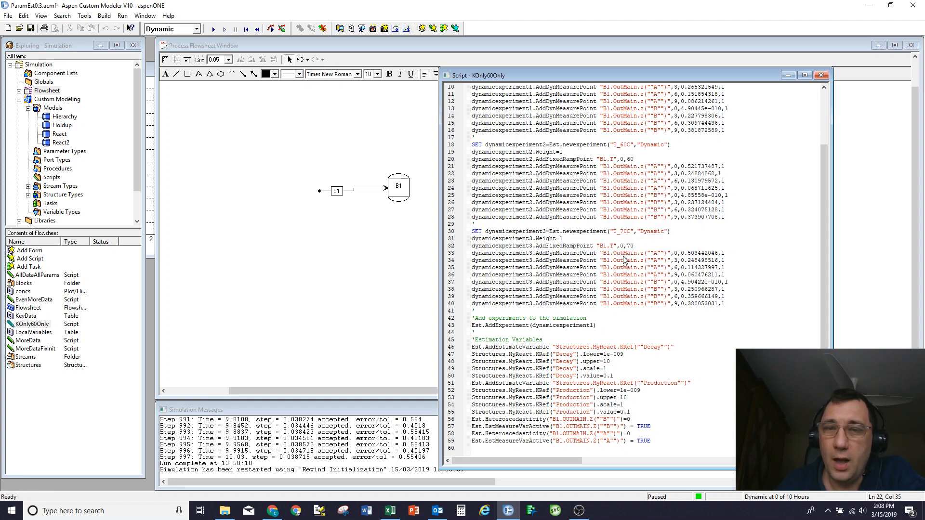
click(93, 17)
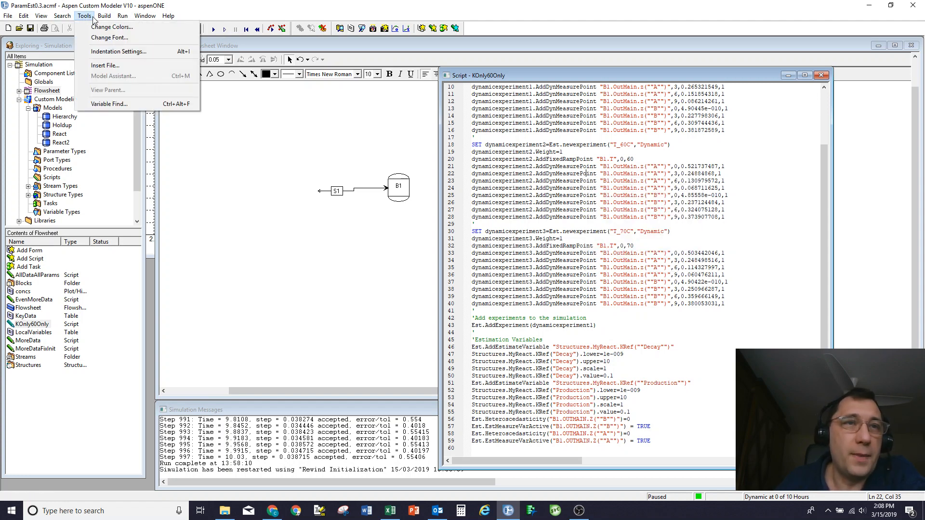
click(821, 76)
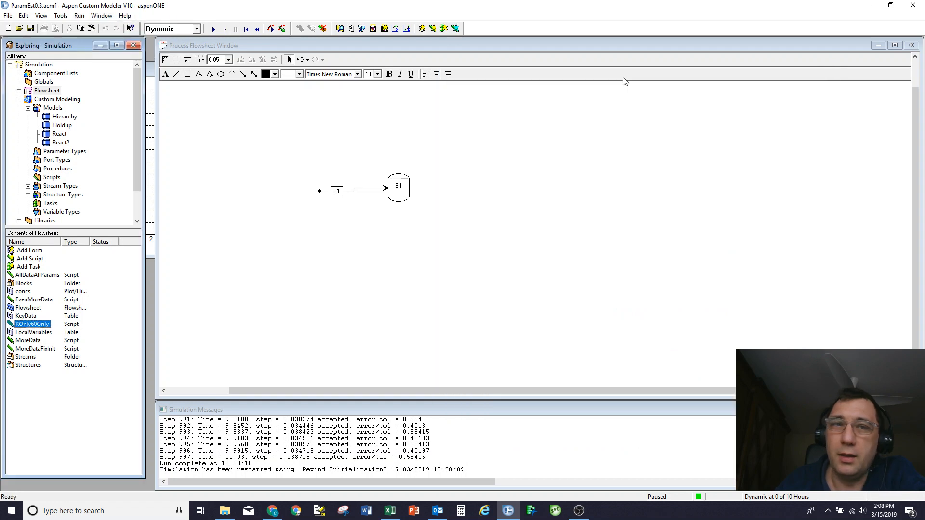
Step: Check the estimated variables and dynamic experiments in the Estimation setup, and close it
click(60, 16)
click(83, 129)
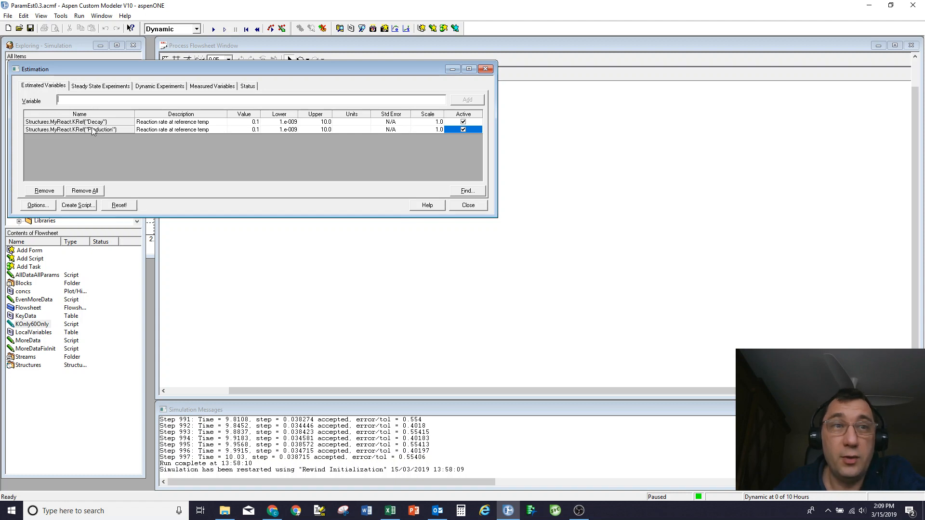
click(164, 87)
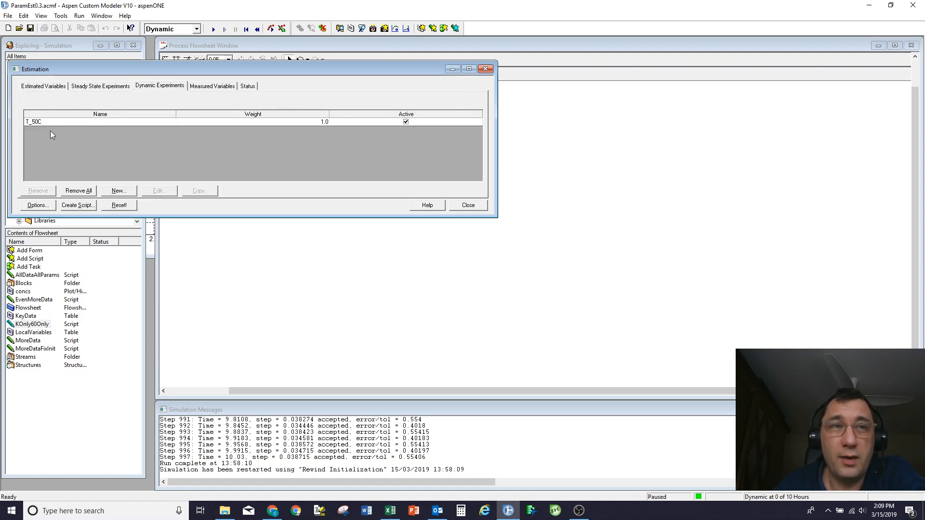
click(467, 206)
Step: Switch the run mode from Dynamic to Estimation and run the parameter estimation
click(299, 453)
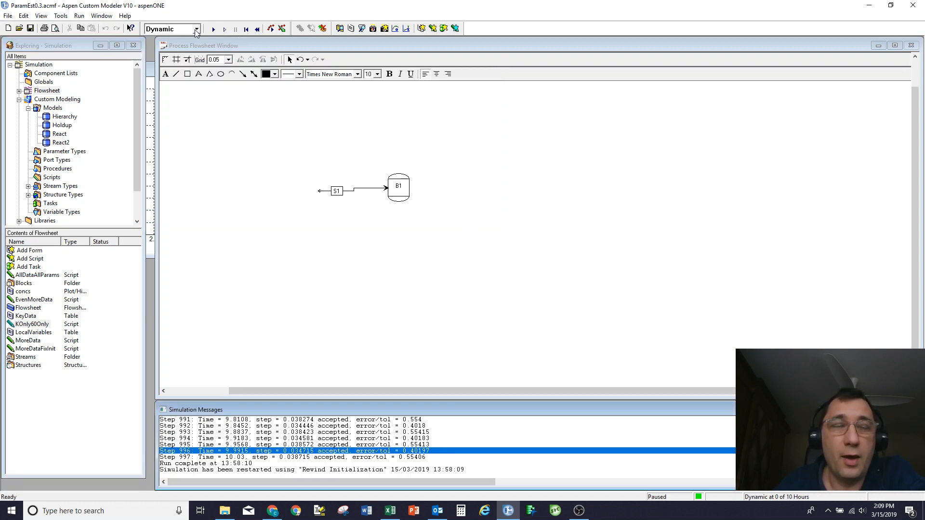
click(196, 30)
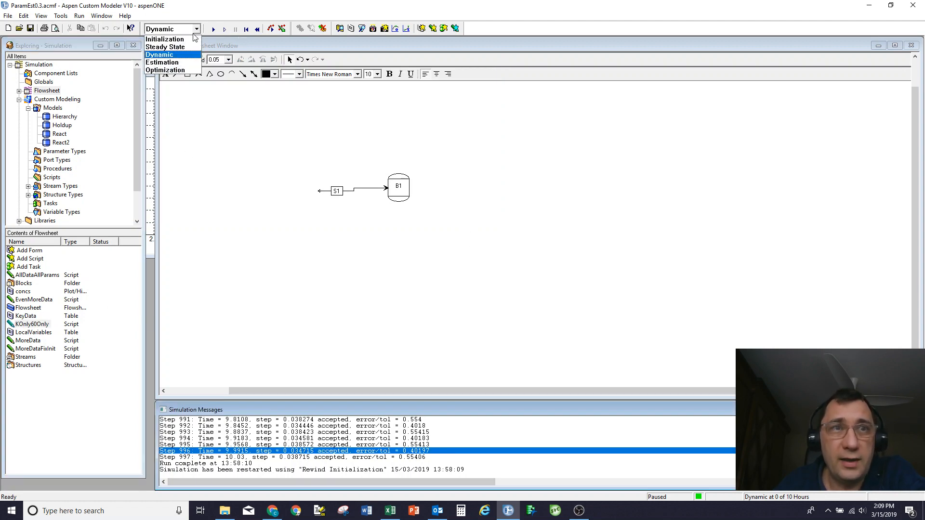
click(178, 63)
click(213, 30)
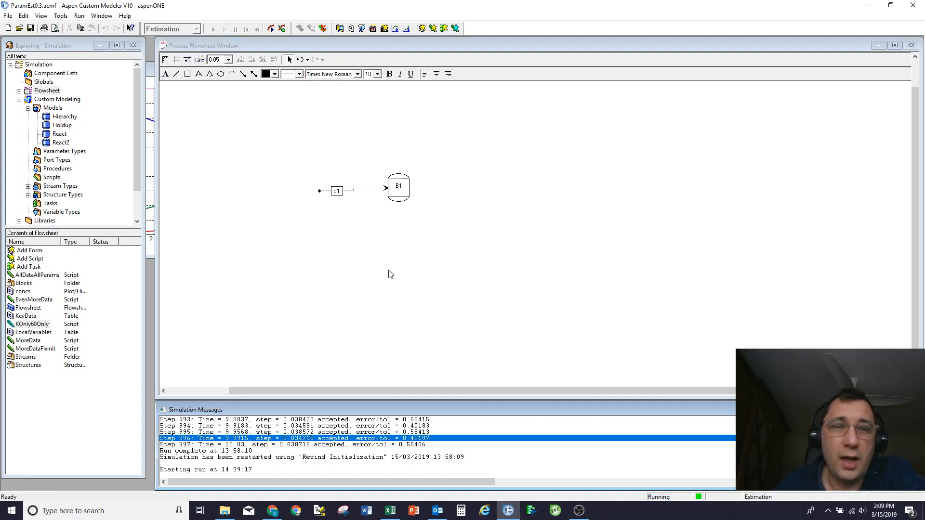
Step: Enlarge the Simulation Messages window and examine the weighted squared errors and estimated variables of the estimation run
drag(444, 403, 445, 183)
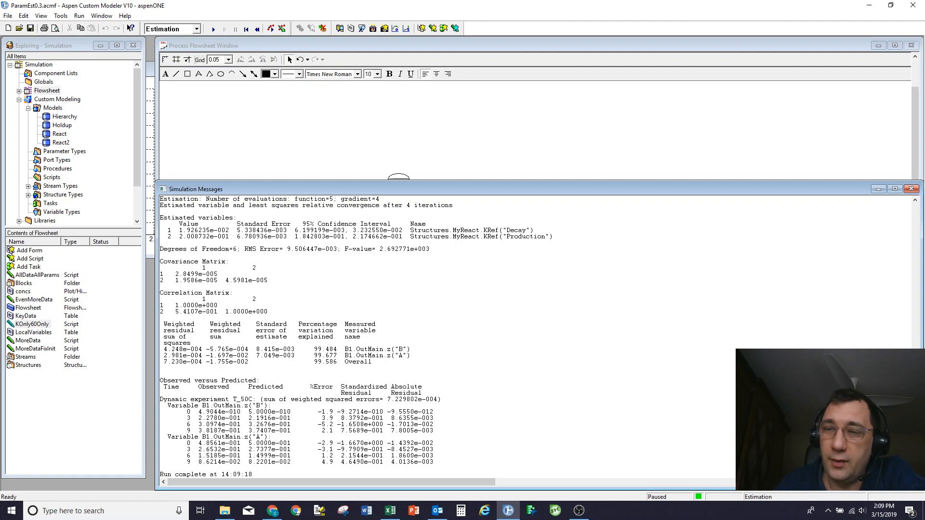
mouse_move(915, 465)
mouse_down()
mouse_move(915, 404)
mouse_move(915, 463)
mouse_up()
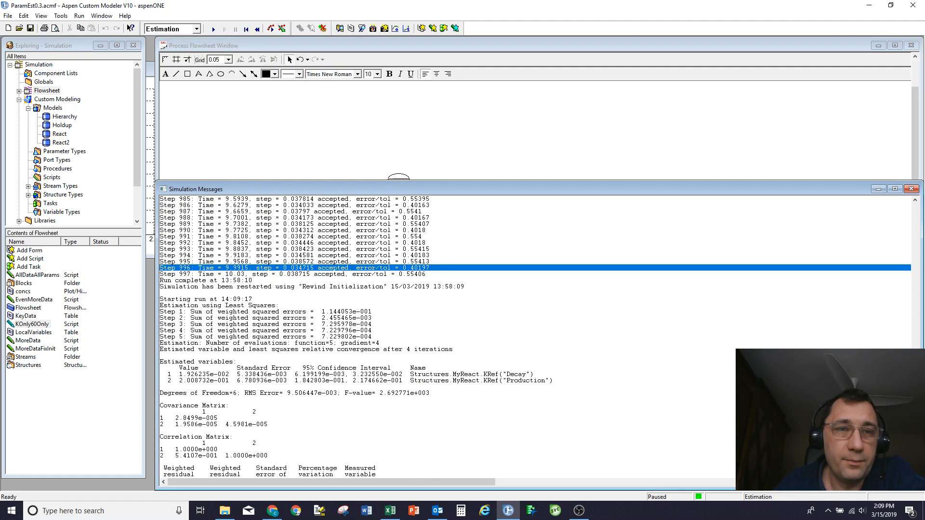
click(256, 300)
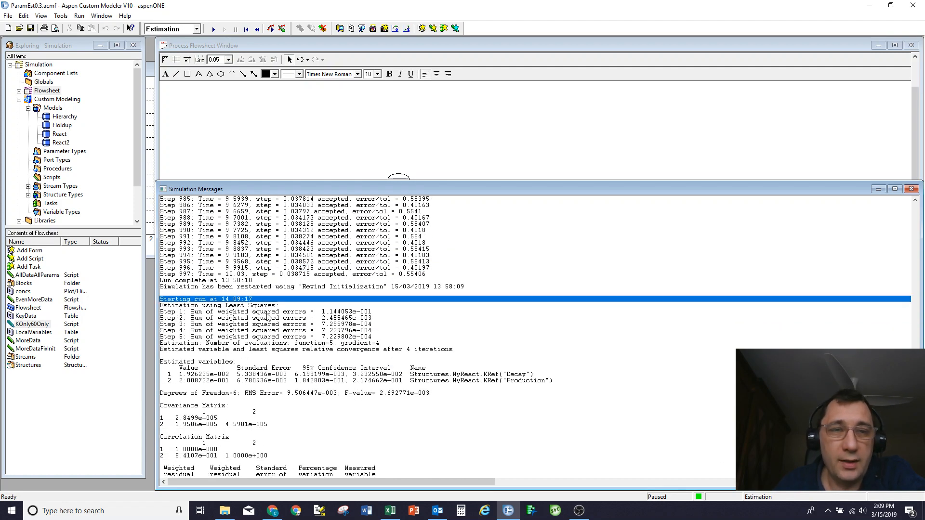
click(370, 313)
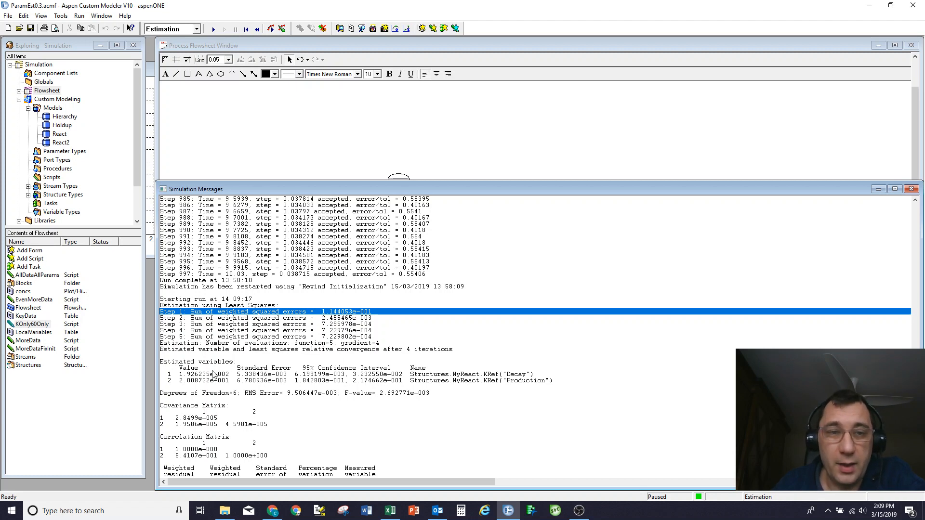
Step: Examine the KRef estimates, residual statistics and observed versus predicted values of the estimation run in the simulation messages
click(269, 375)
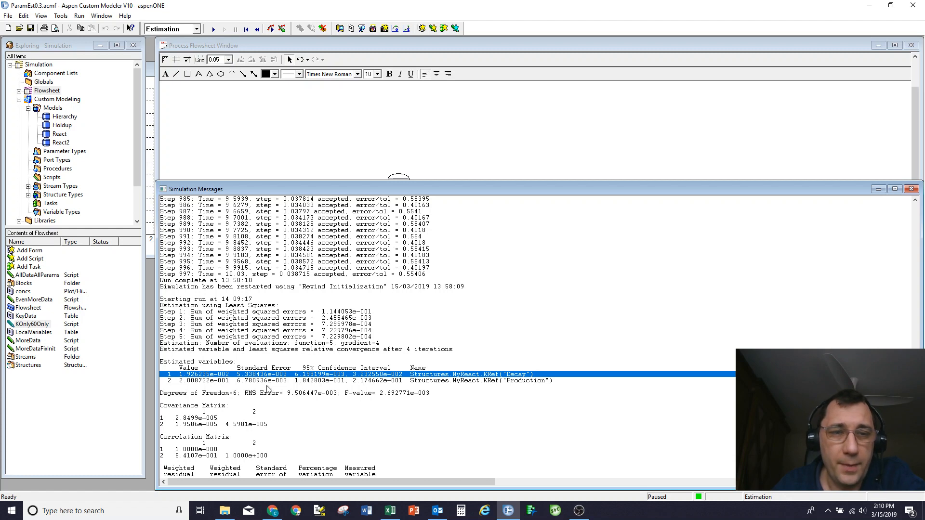
scroll(535, 422, down, 5)
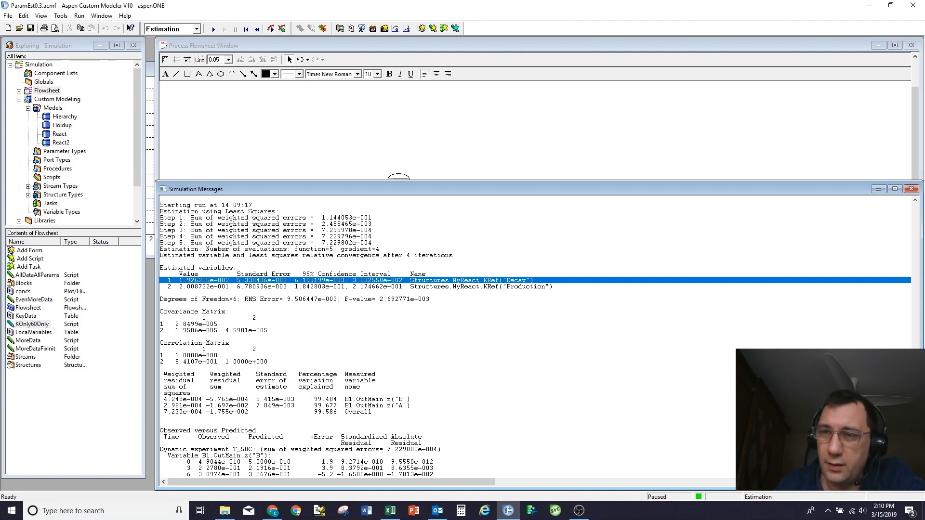
scroll(530, 337, down, 5)
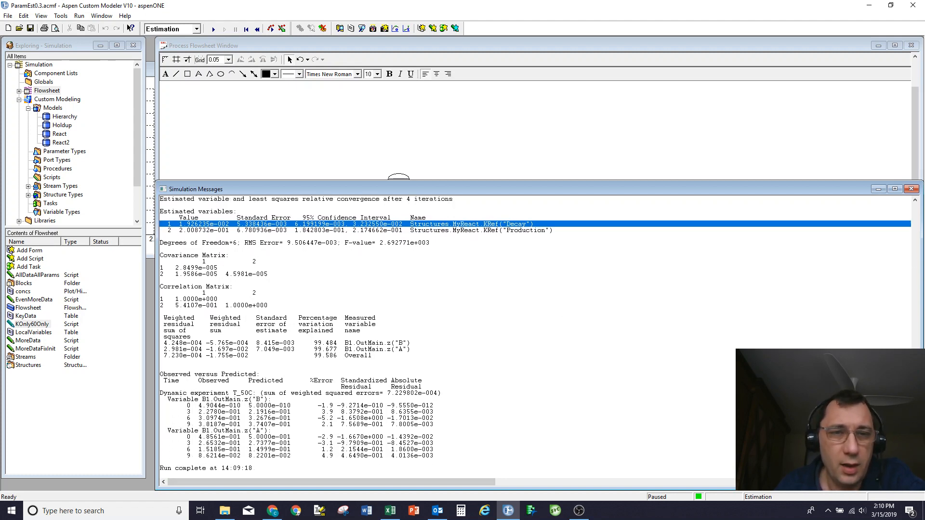
drag(182, 263, 174, 305)
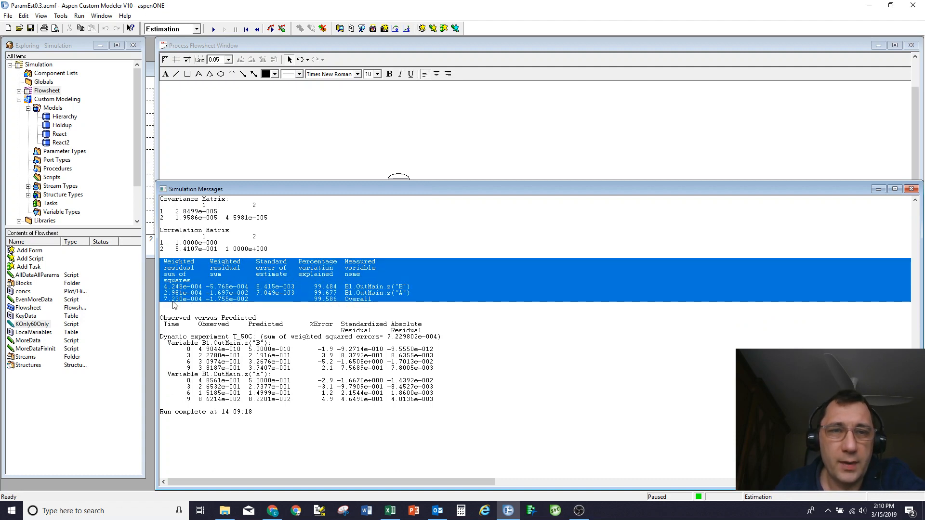
click(410, 288)
drag(436, 346, 439, 370)
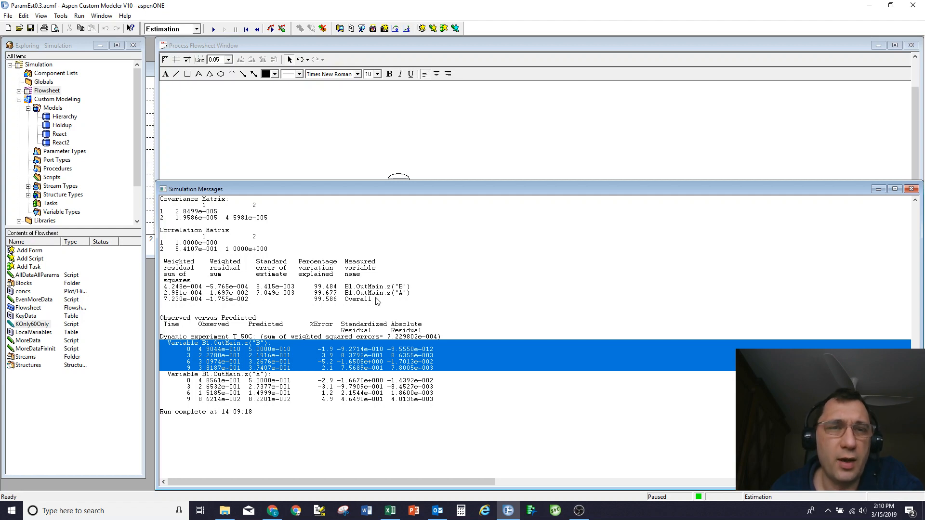
Step: Open dynamic experiment T_50C in the Estimation setup and plot B1.OutMain.z("A") observed against predicted, moving the plot clear of the data
click(61, 15)
click(82, 128)
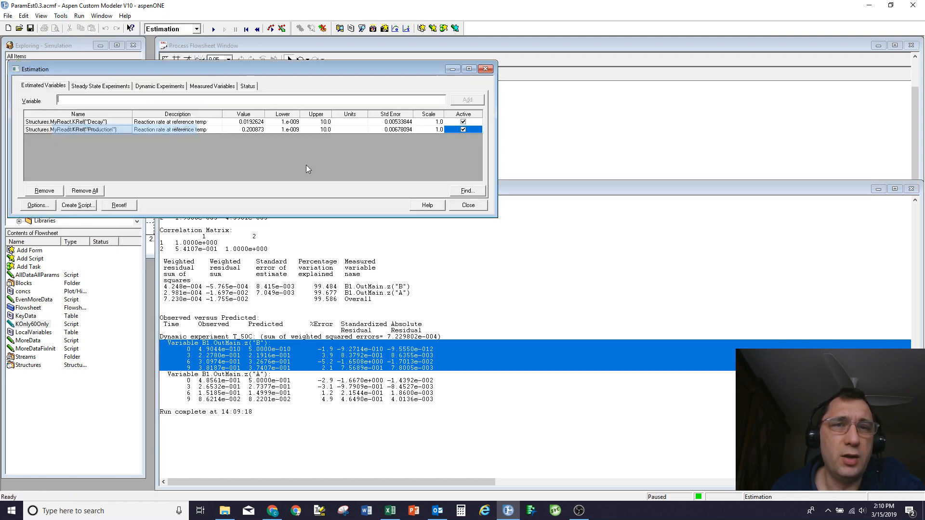
click(160, 86)
double_click(85, 123)
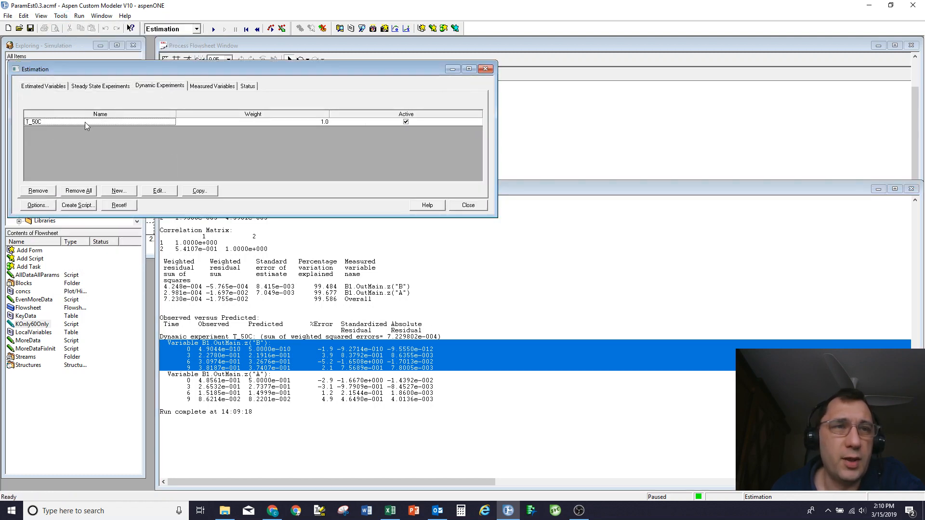
click(238, 114)
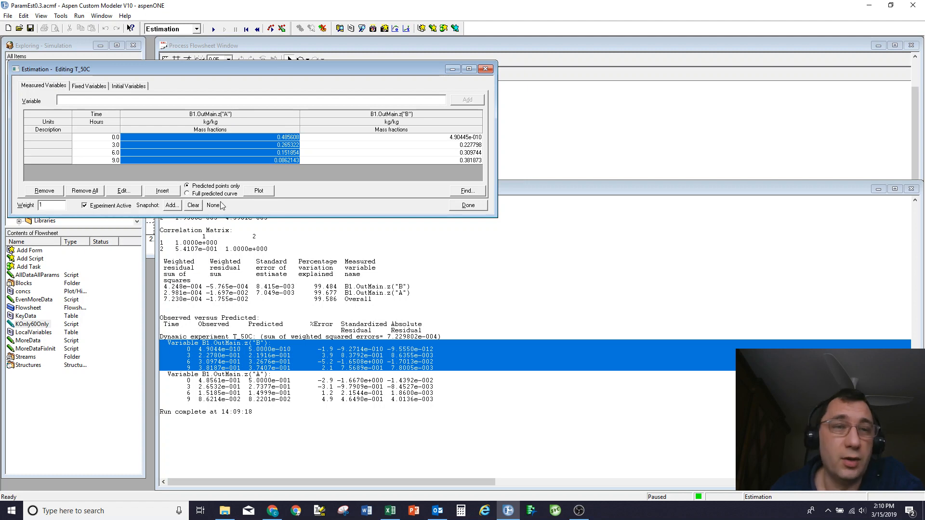
click(247, 192)
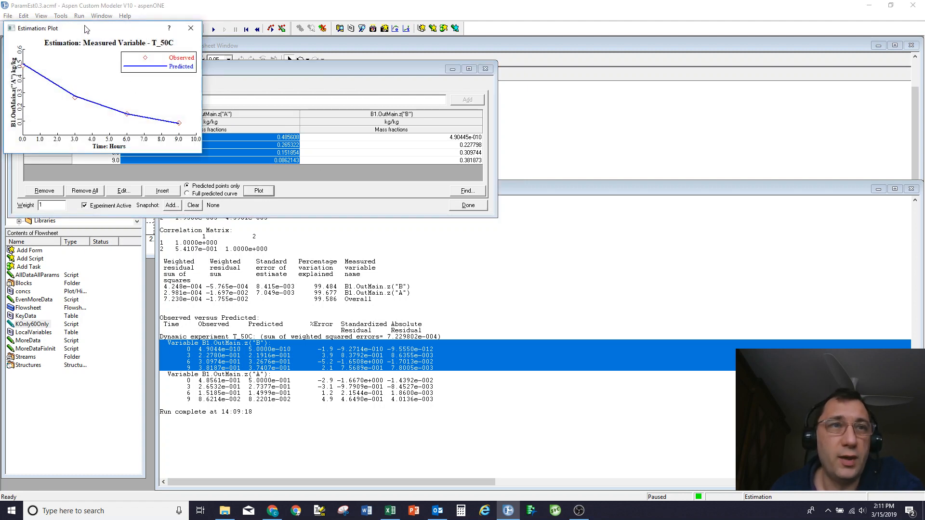
drag(85, 28, 755, 23)
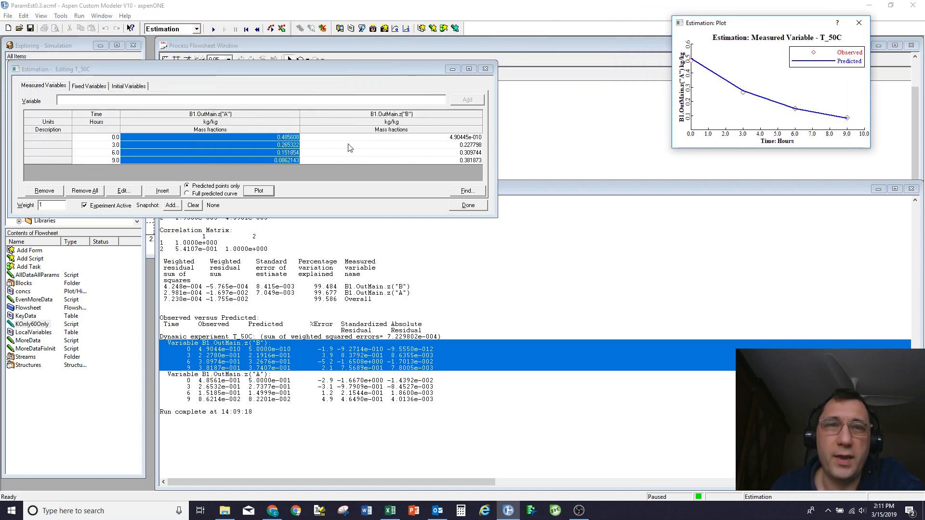
Step: Plot B1.OutMain.z("B") of T_50C, place it below the first plot, and move its legend off the curve
click(380, 114)
click(259, 191)
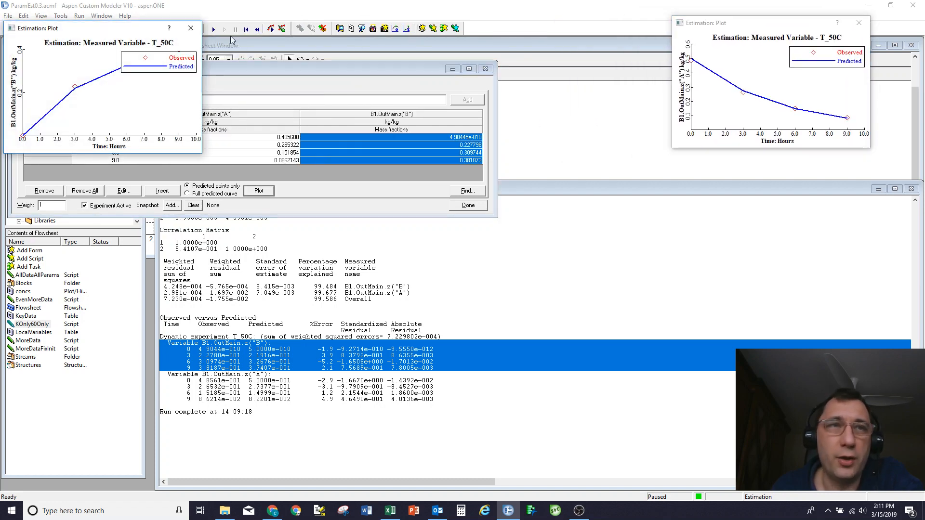
drag(111, 35, 767, 189)
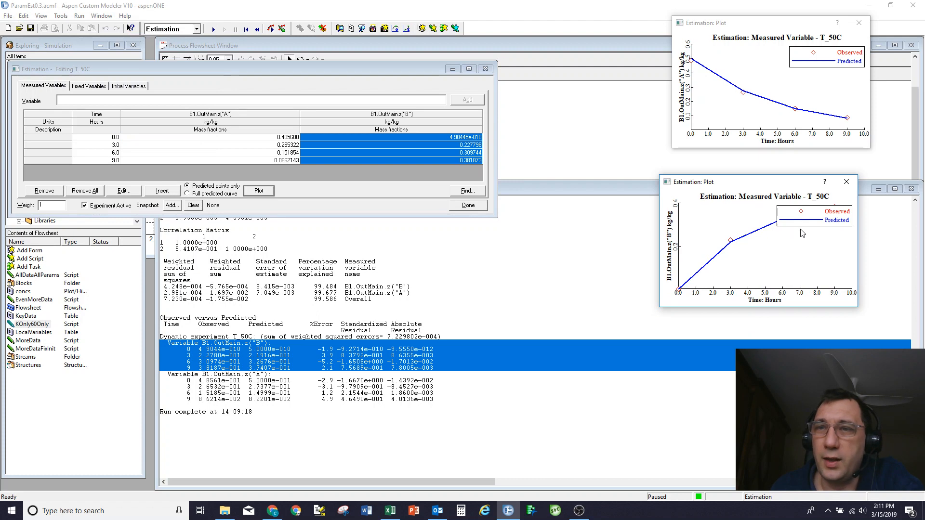
drag(796, 222, 797, 263)
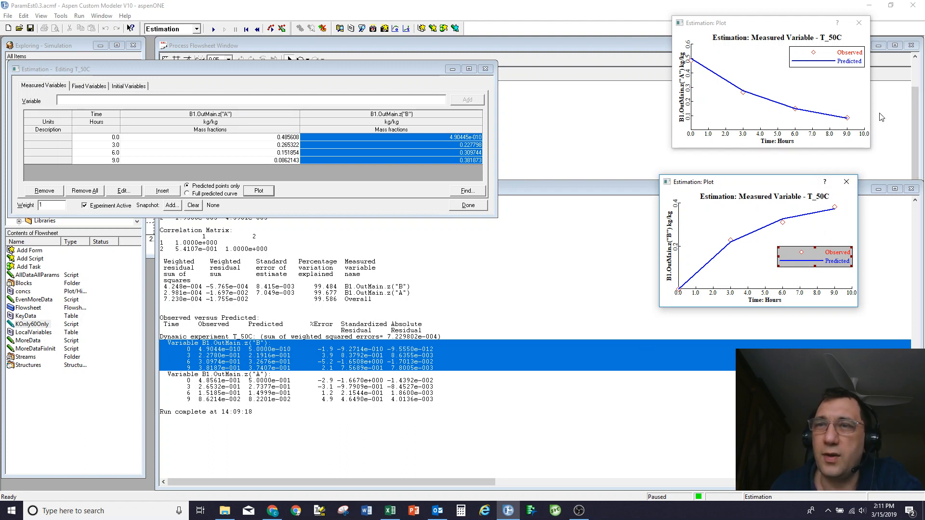
Step: Close both T_50C plots and the Estimation window
click(863, 23)
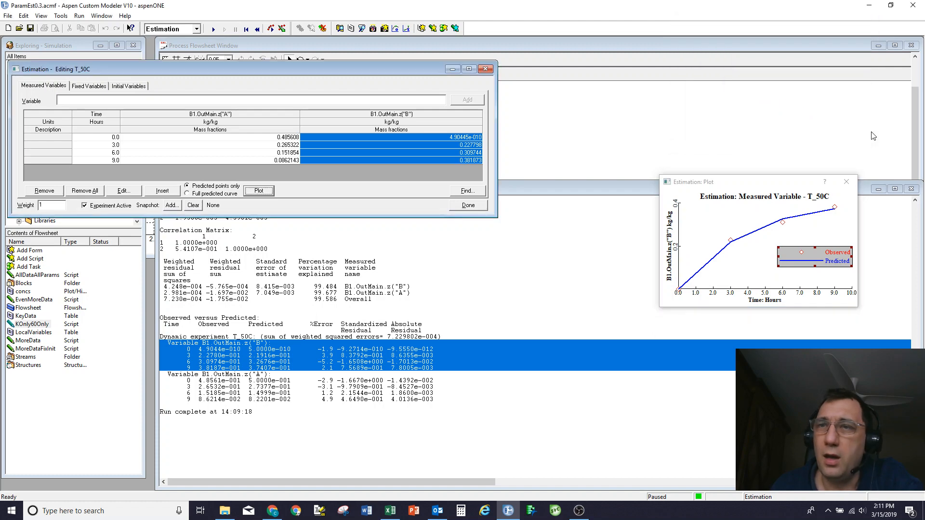
click(846, 182)
click(485, 69)
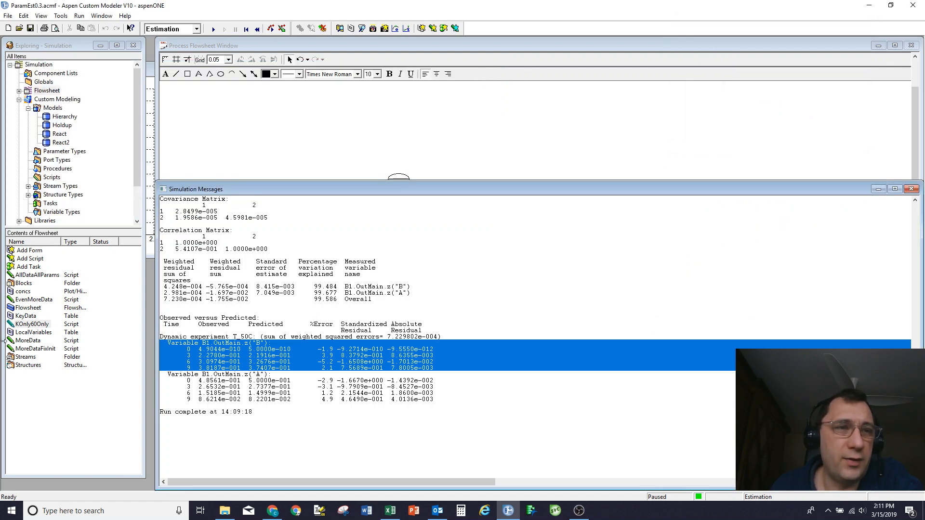
Step: Invoke the AllDataAllParams script to load its estimation setup, and clear the simulation messages
double_click(36, 277)
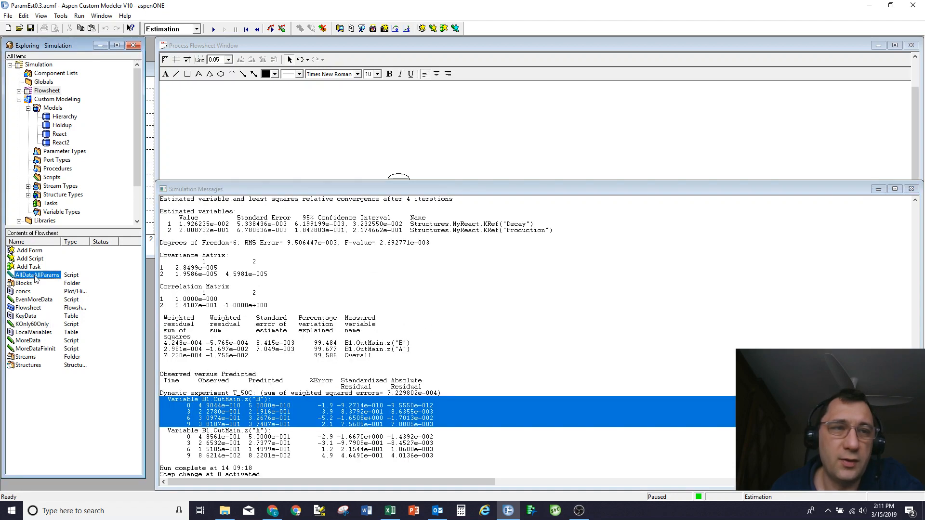
click(295, 283)
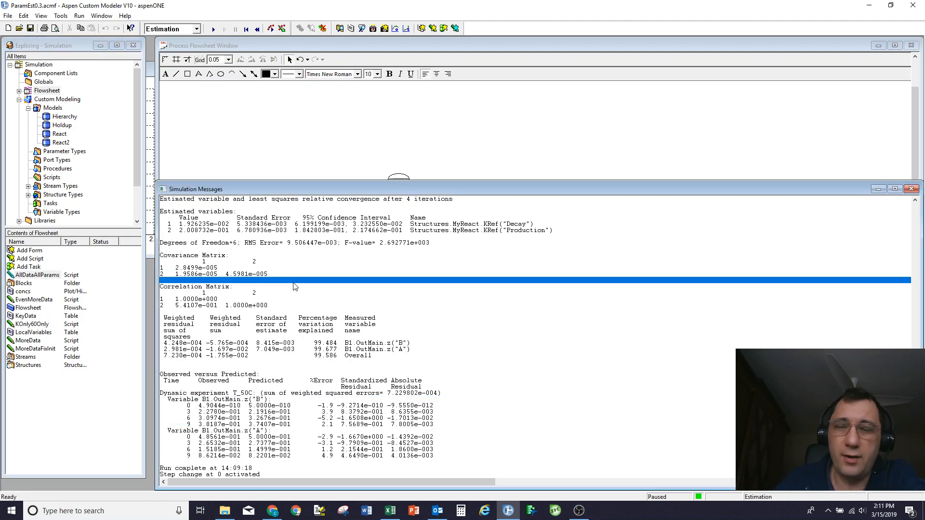
key(Delete)
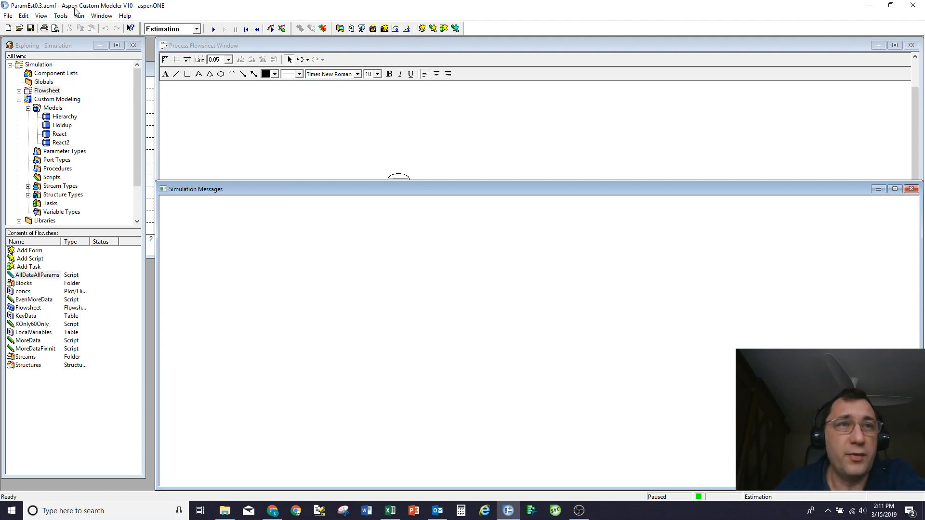
Step: Check the loaded estimated variables and dynamic experiments in the Estimation setup, and run the parameter estimation
click(60, 15)
click(125, 129)
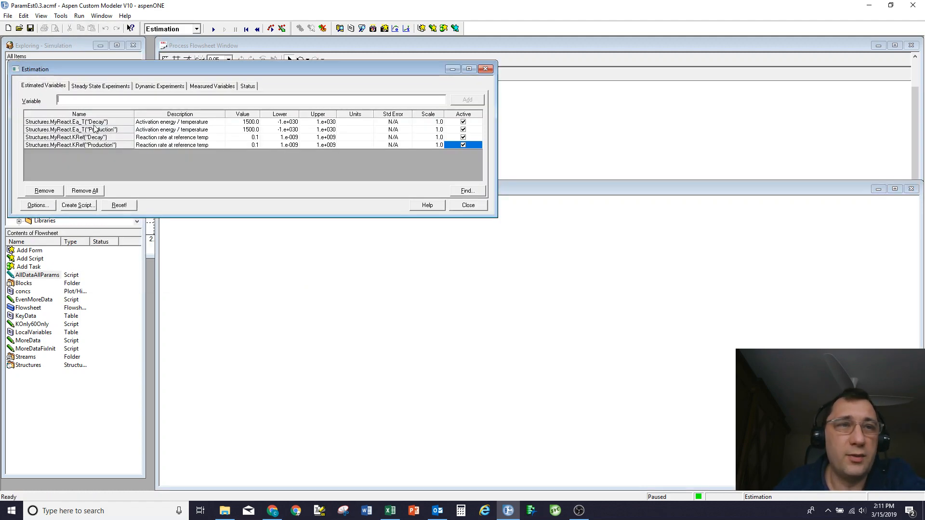
click(161, 87)
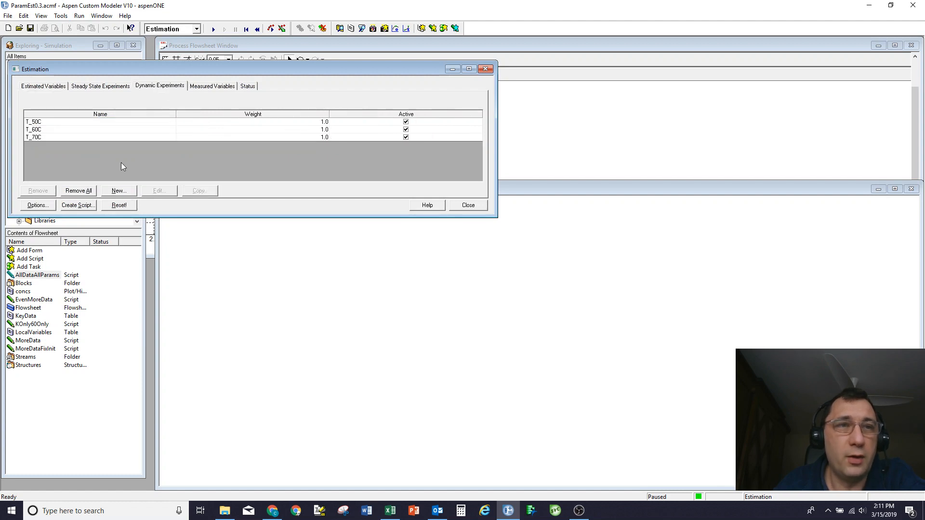
click(457, 206)
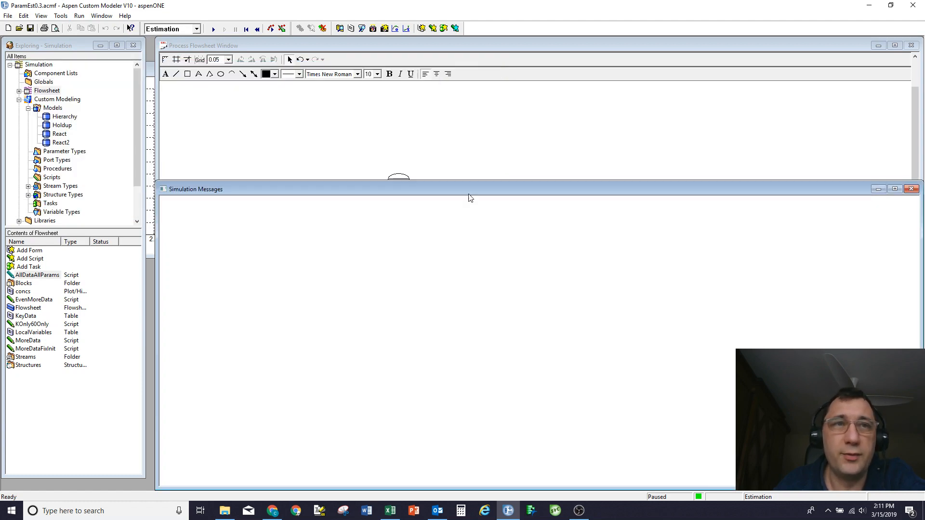
click(214, 30)
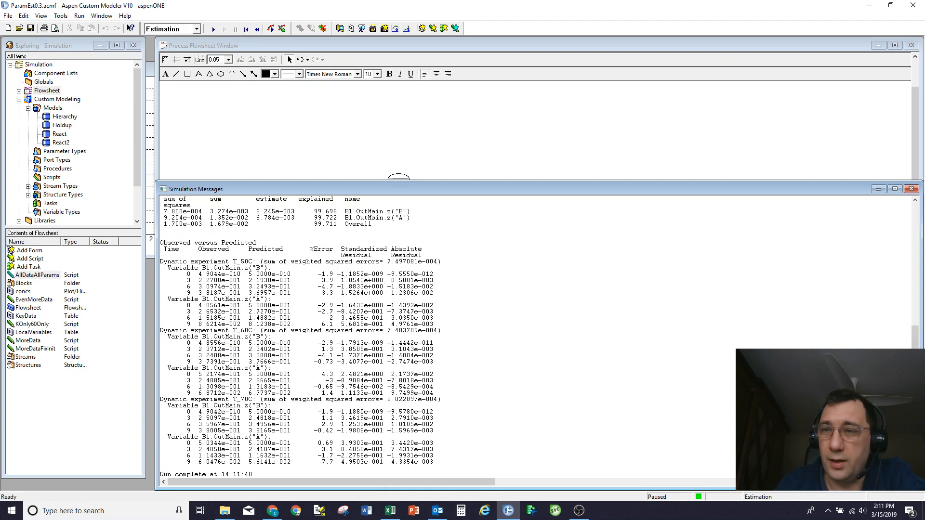
Step: Examine the Ea_T and KRef estimates with their confidence intervals, the correlation matrix and the observed versus predicted values per experiment
scroll(388, 227, up, 13)
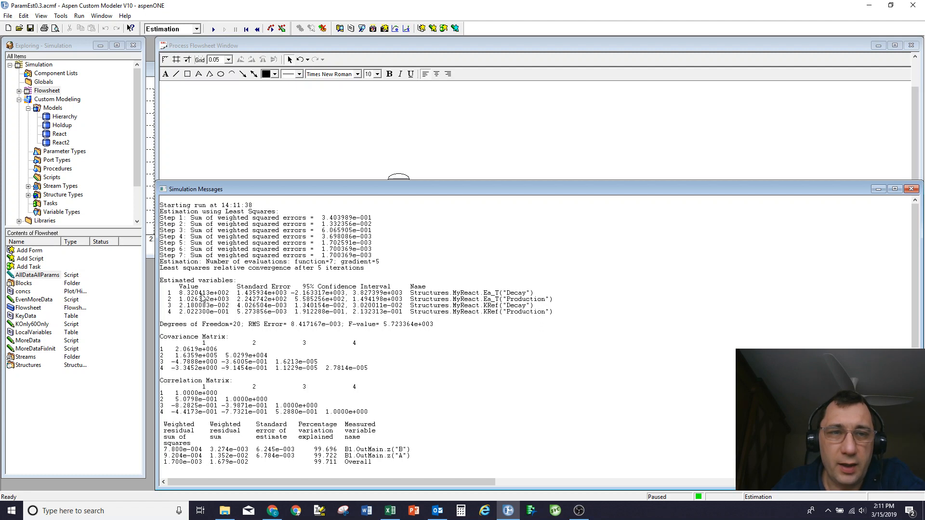
triple_click(215, 296)
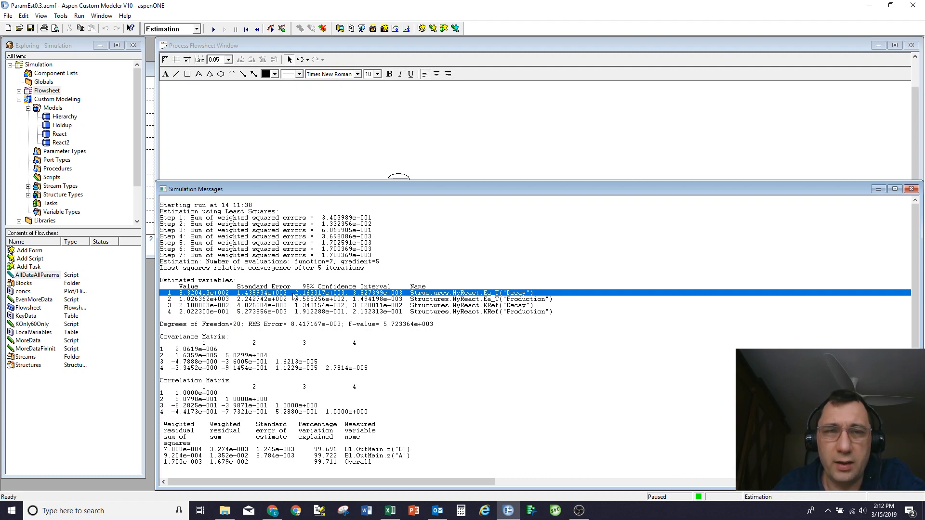
click(198, 301)
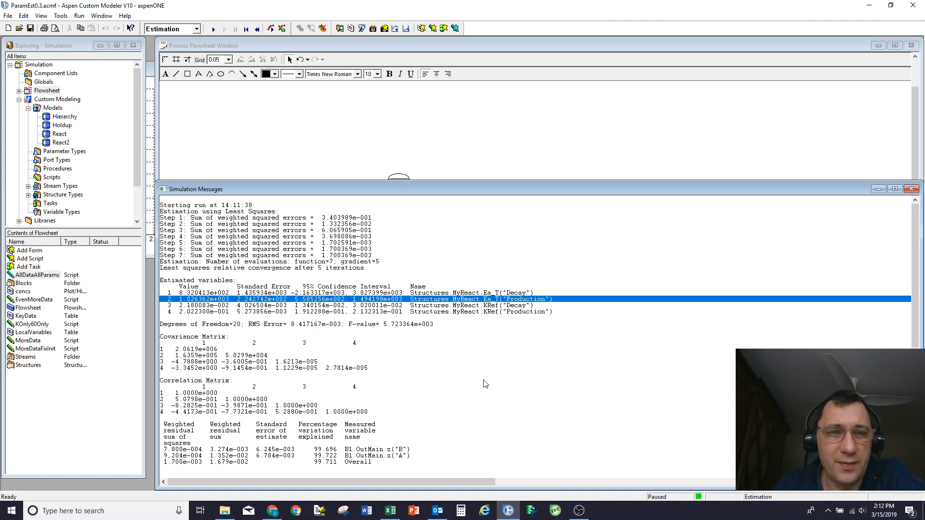
scroll(487, 385, down, 2)
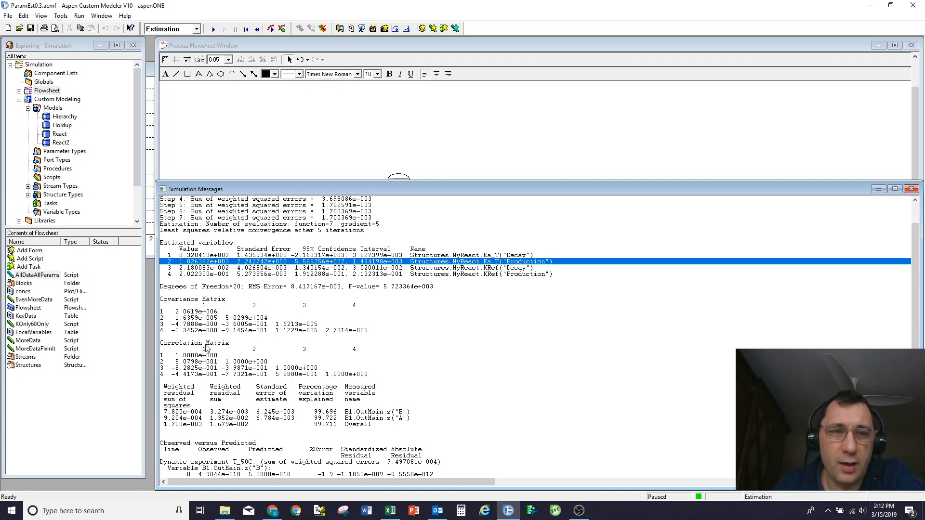
click(188, 369)
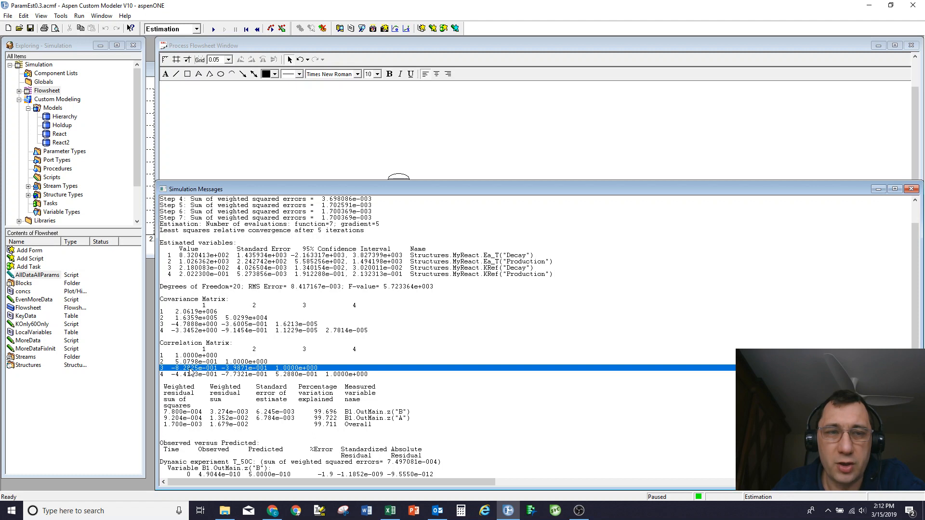
click(246, 376)
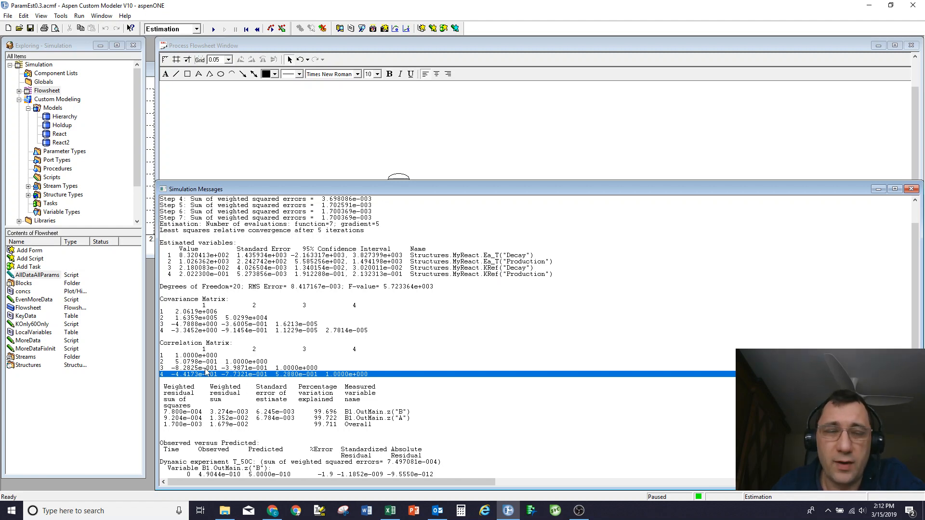
scroll(512, 397, down, 3)
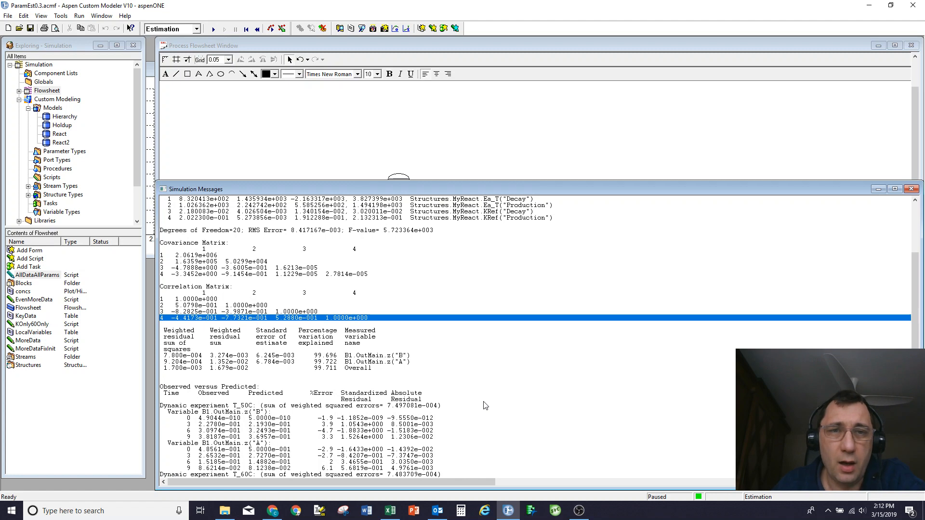
scroll(486, 406, down, 10)
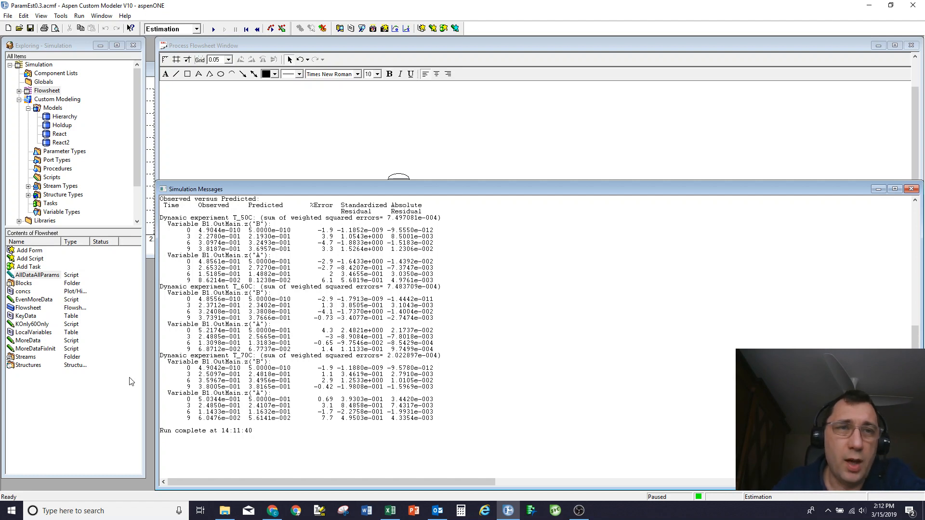
click(150, 72)
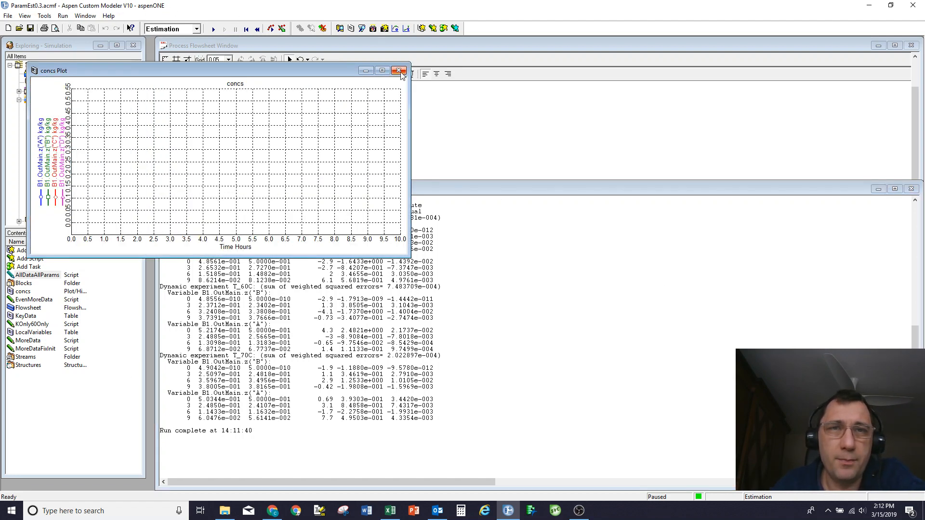
click(523, 281)
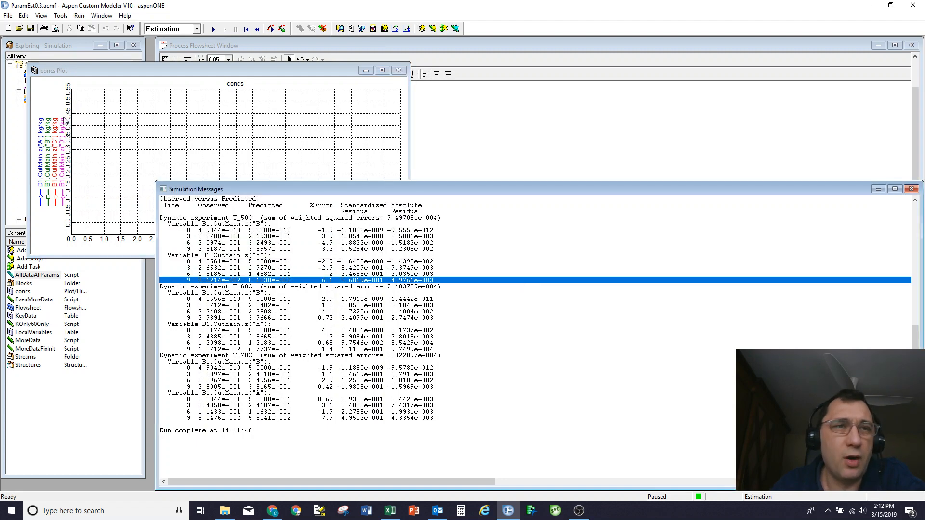
Step: Invoke the MoreData script, and check the loaded estimated variables and the T_50C measured data in the Estimation setup
click(90, 401)
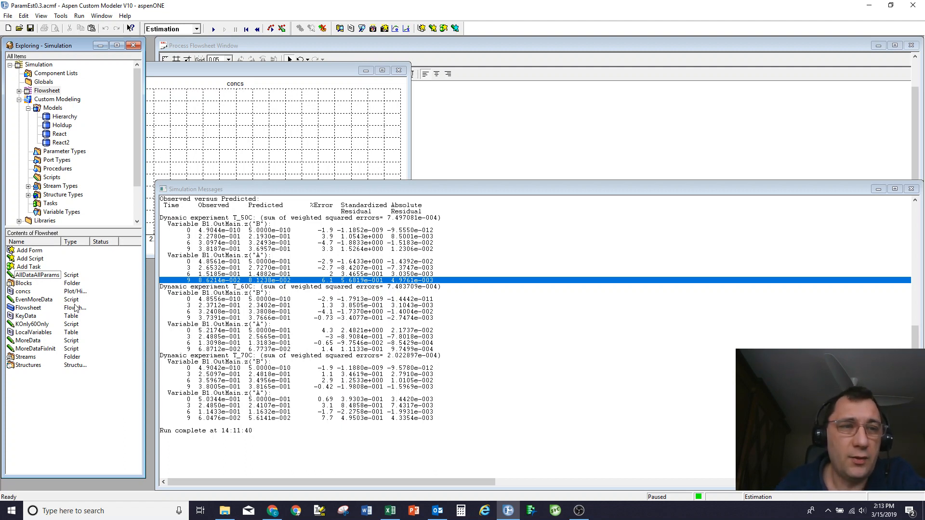
double_click(30, 342)
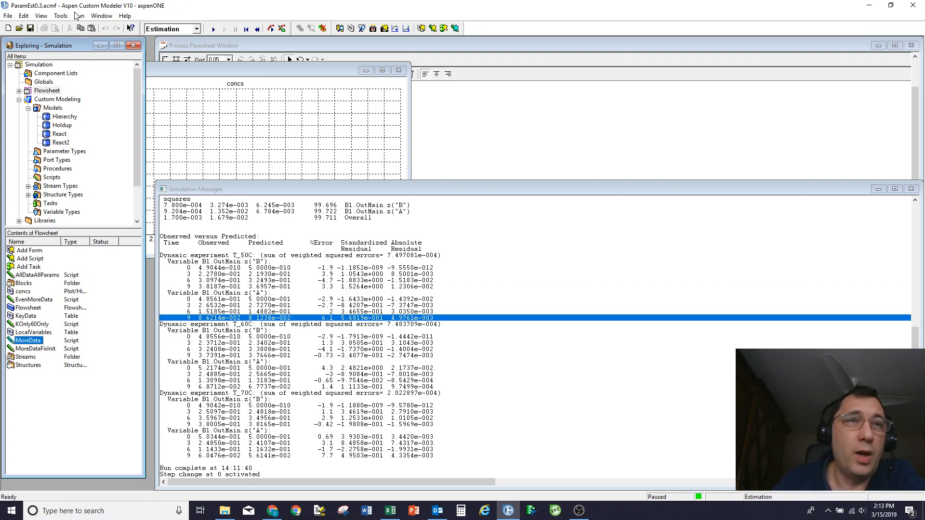
click(61, 16)
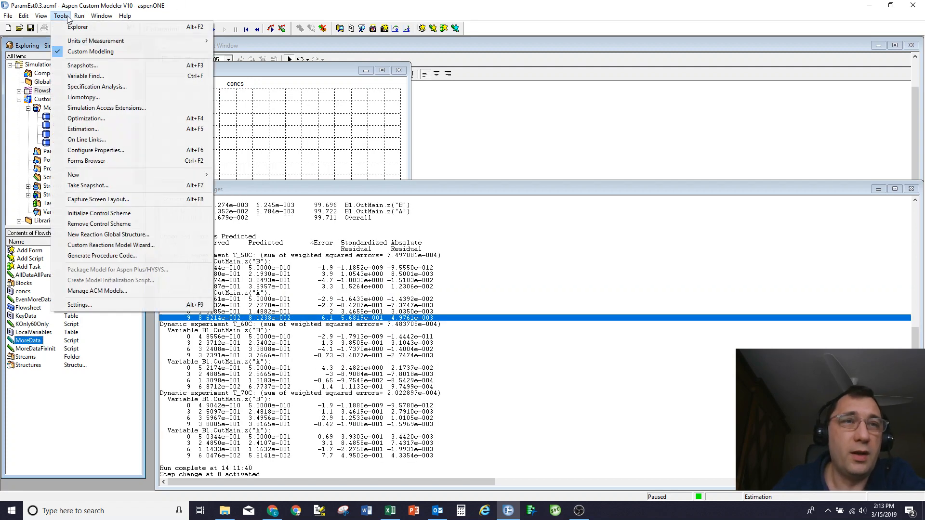
click(100, 128)
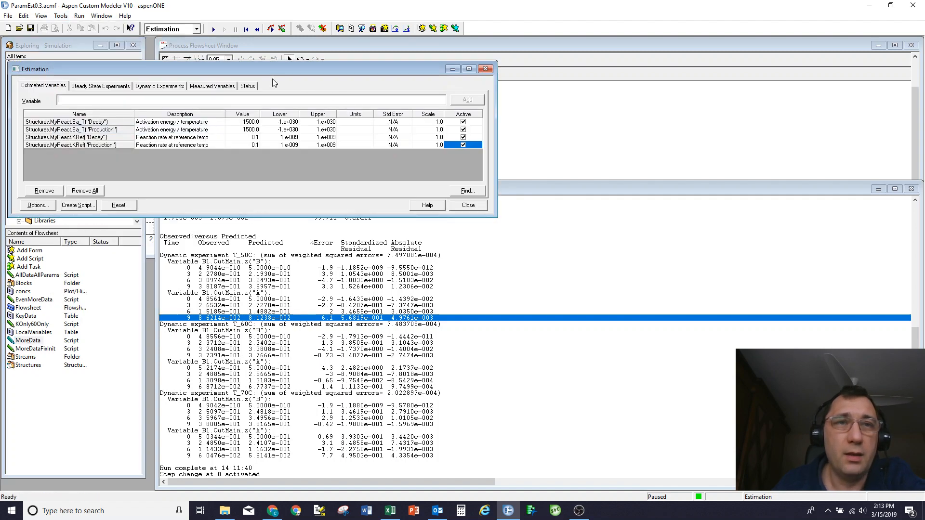
click(160, 87)
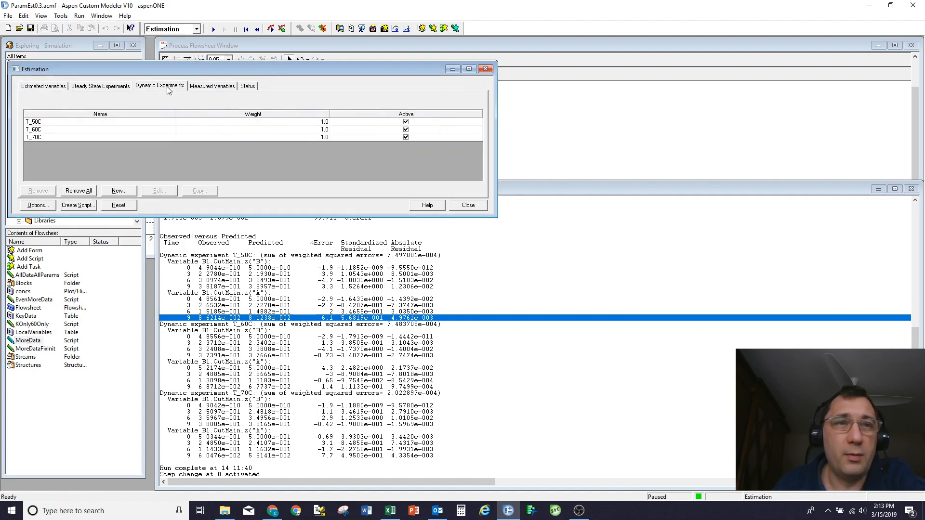
double_click(61, 126)
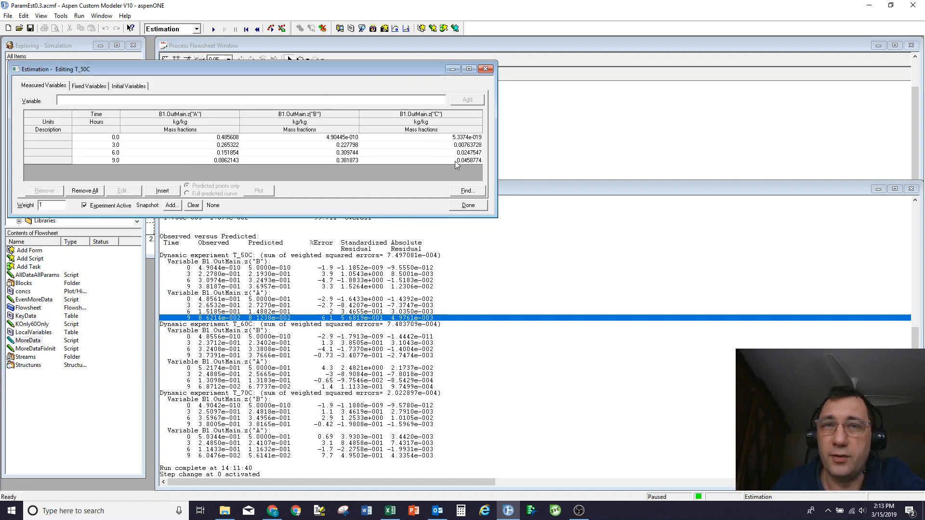
click(481, 208)
Step: Copy the estimated variables table from the last run's simulation messages into a new document in Programmer's File Editor
click(450, 255)
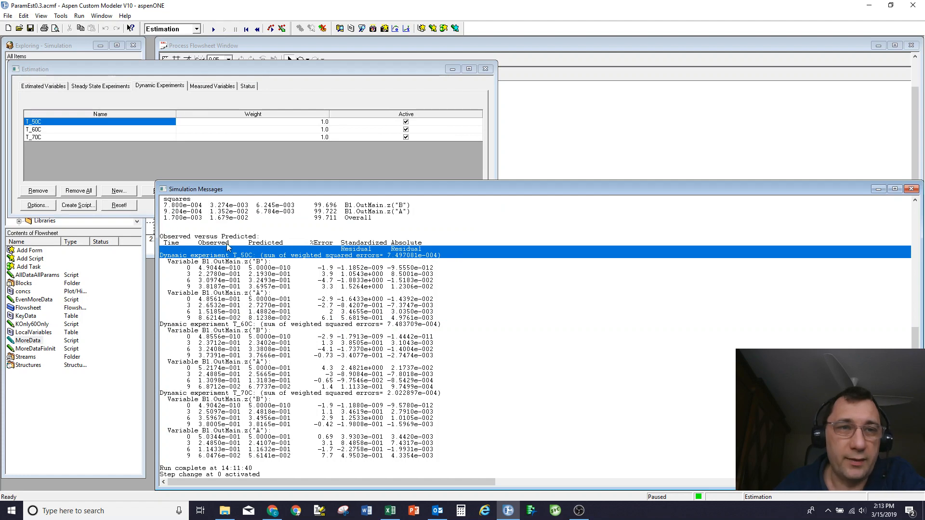
scroll(228, 254, up, 8)
scroll(228, 254, up, 3)
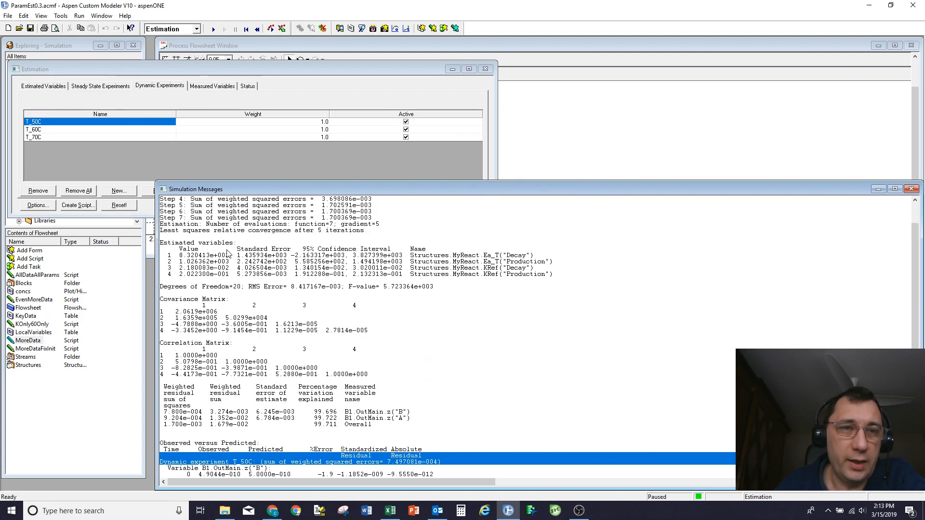
click(168, 250)
drag(168, 252, 167, 275)
key(ctrl+c)
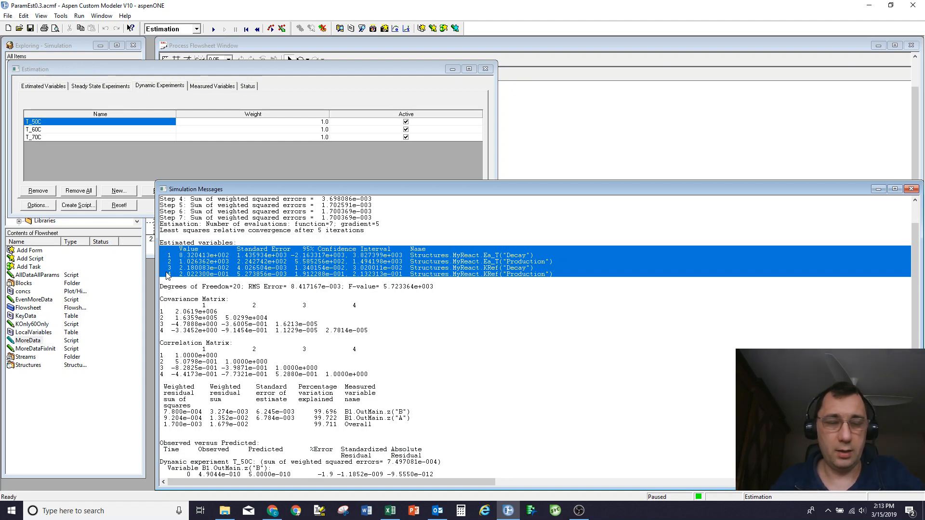
click(319, 510)
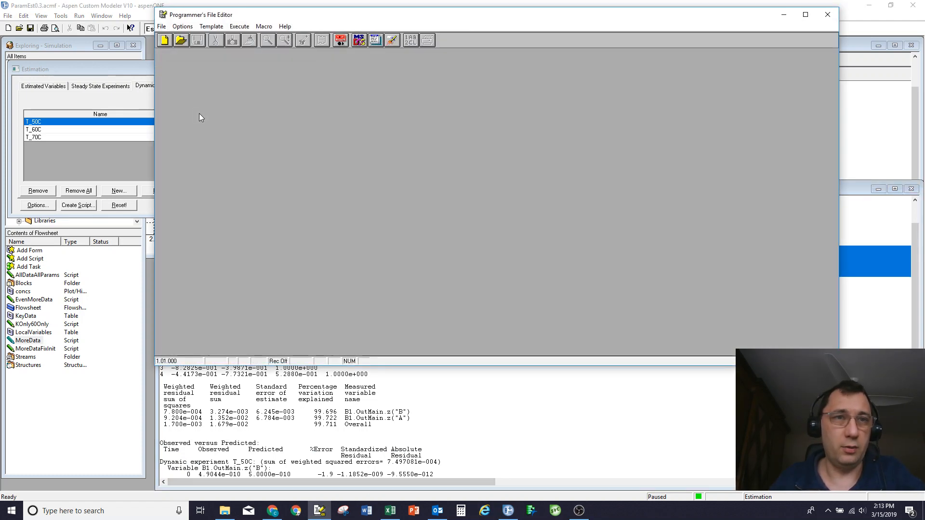
key(ctrl+v)
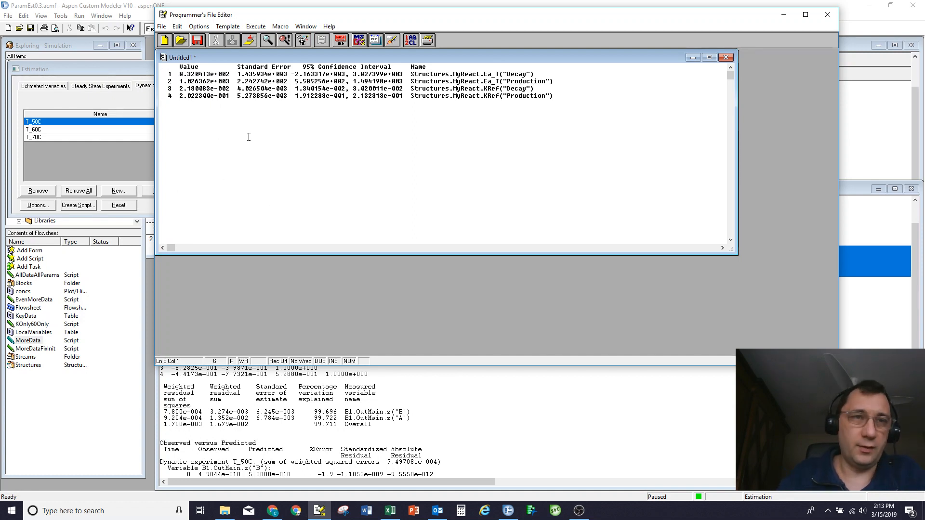
Step: Label the pasted estimates "A,B only" on a heading line above the table
key(Up)
key(Up)
key(Up)
key(Up)
key(Up)
key(Return)
key(Return)
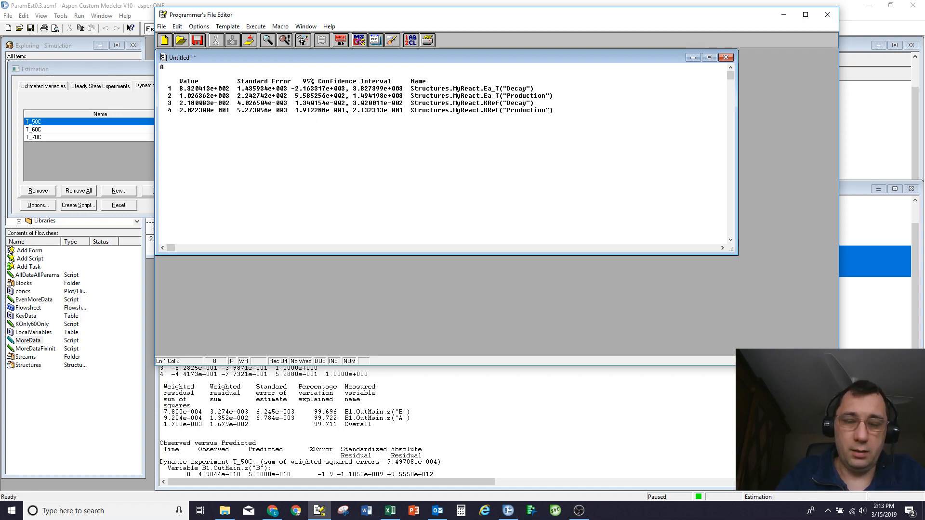
text(A,B only)
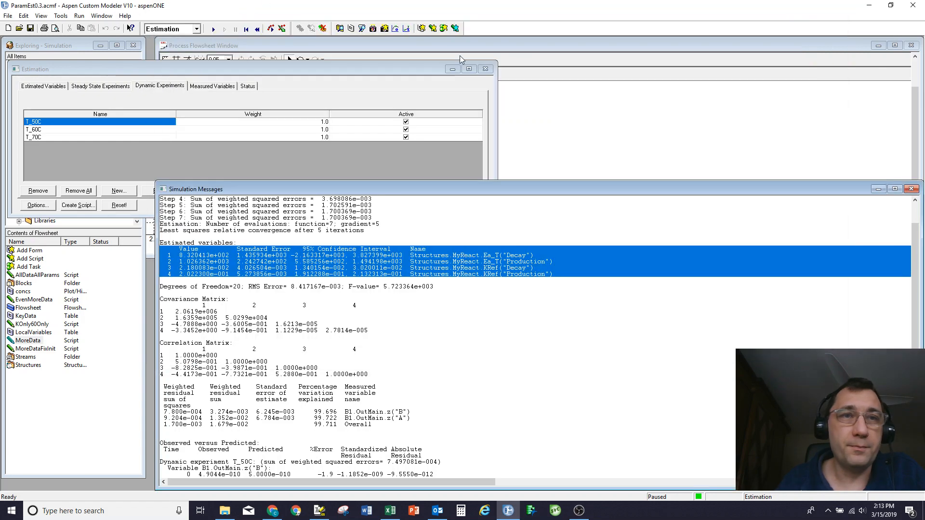
Step: Return to Aspen Custom Modeler, clear the simulation messages and run the parameter estimation on the MoreData setup
click(248, 4)
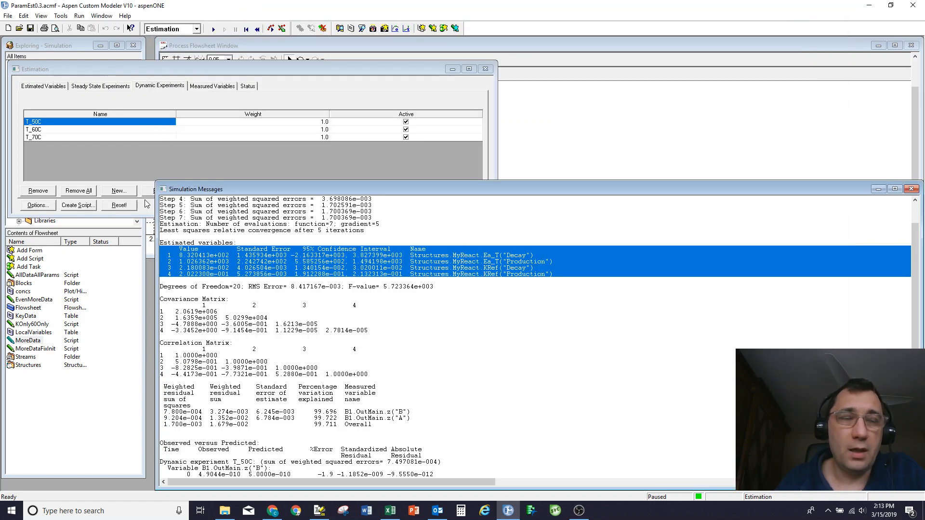
click(388, 366)
key(Delete)
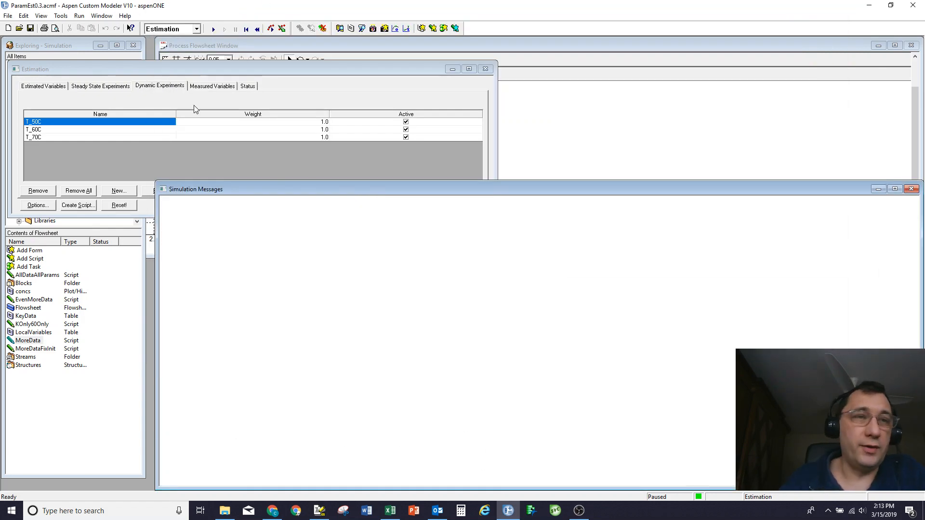
click(213, 29)
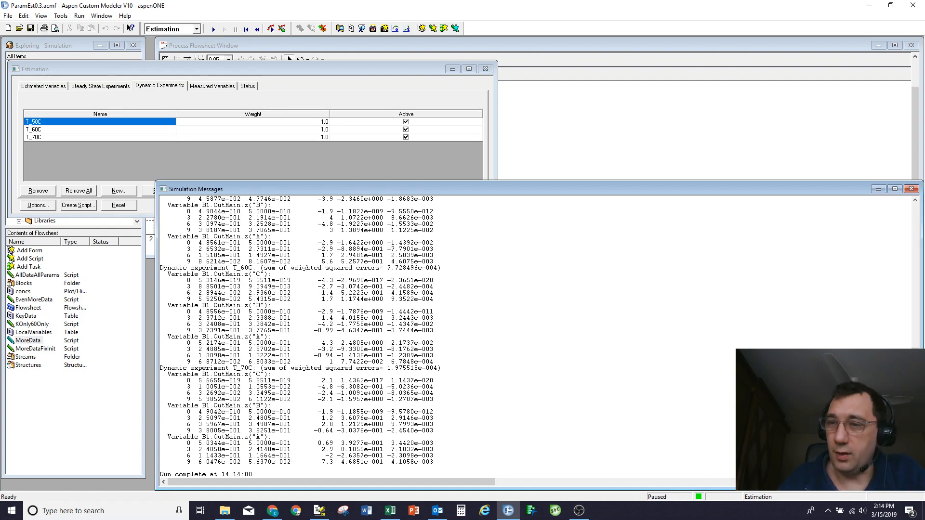
Step: Copy the new run's Estimated variables table into Programmer's File Editor below the "A,B only" results
drag(915, 411, 922, 270)
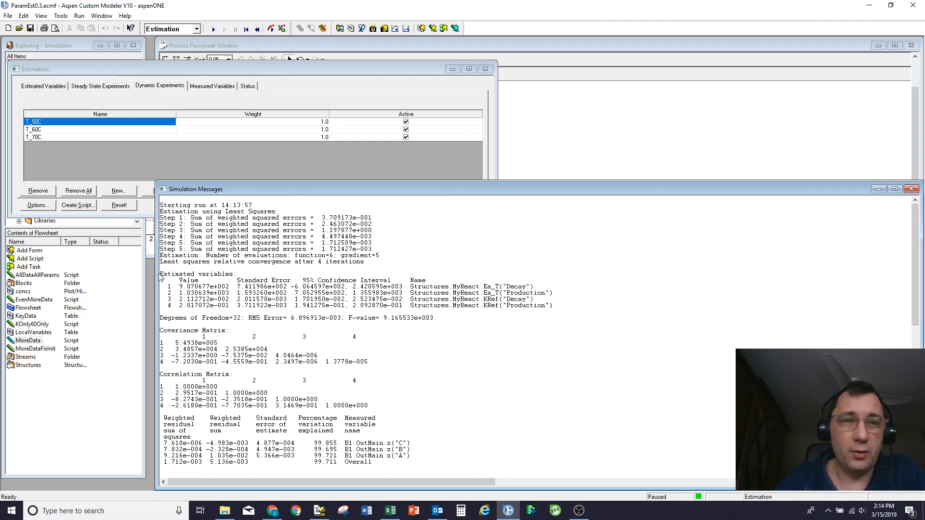
drag(161, 275, 163, 312)
key(ctrl+c)
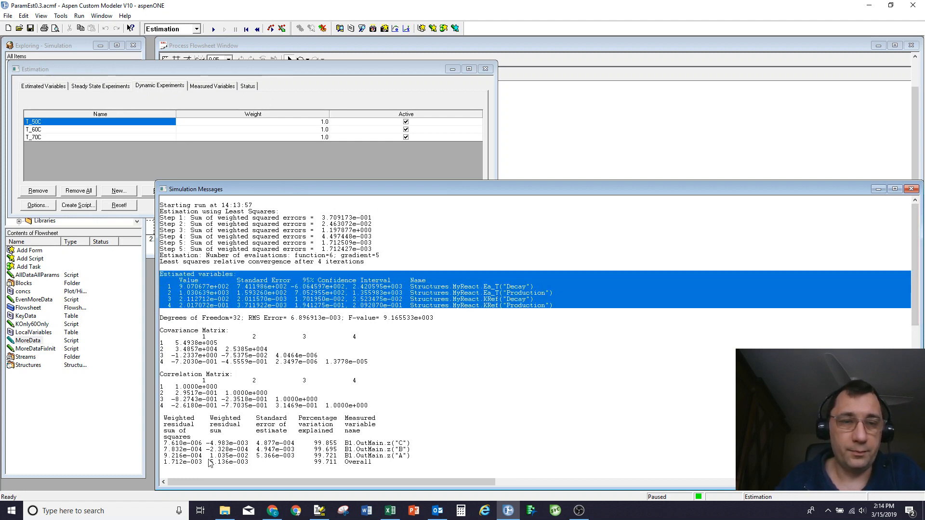
click(319, 511)
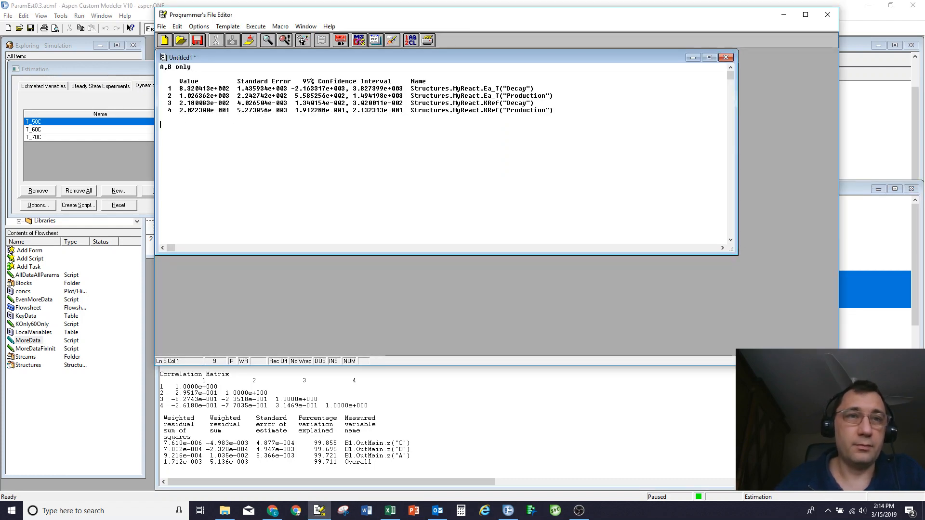
key(ctrl+v)
Step: Add the heading "A,B,C" on its own line above the second estimates table
click(220, 119)
key(Return)
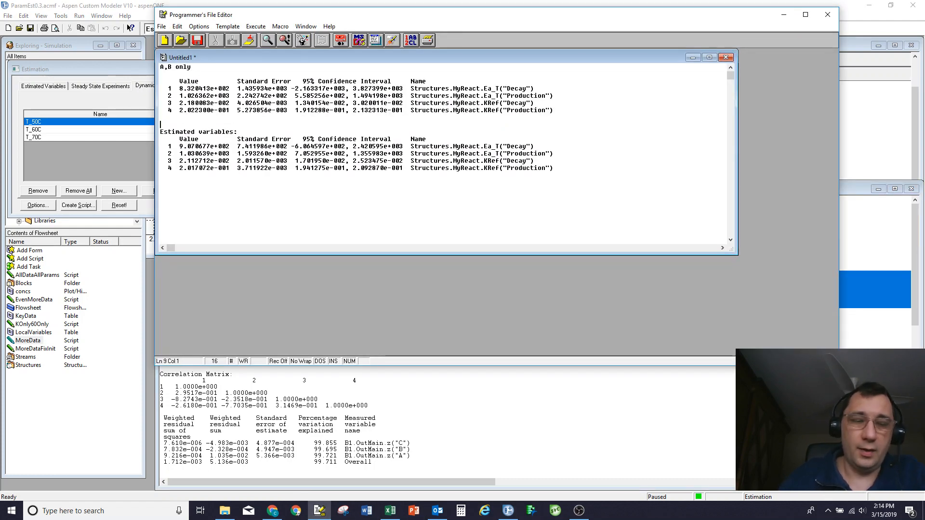
text(A,B,)
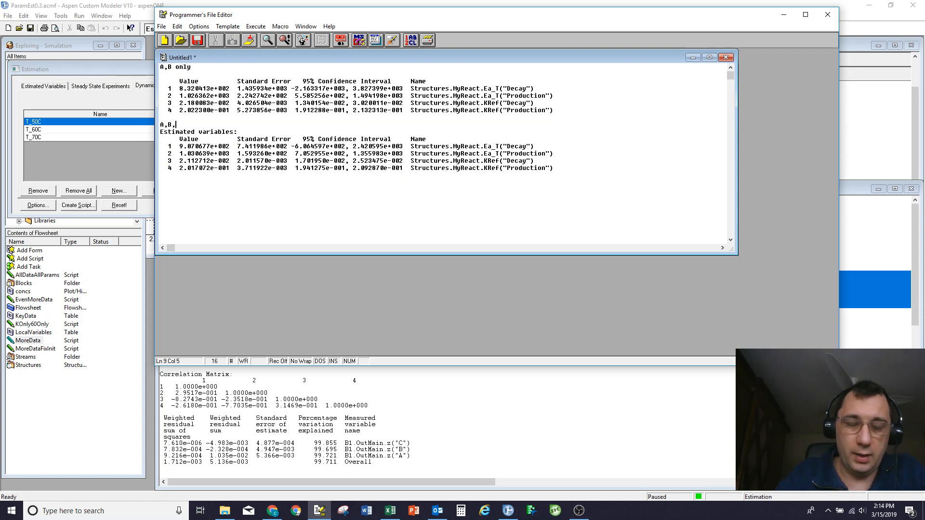
text(C)
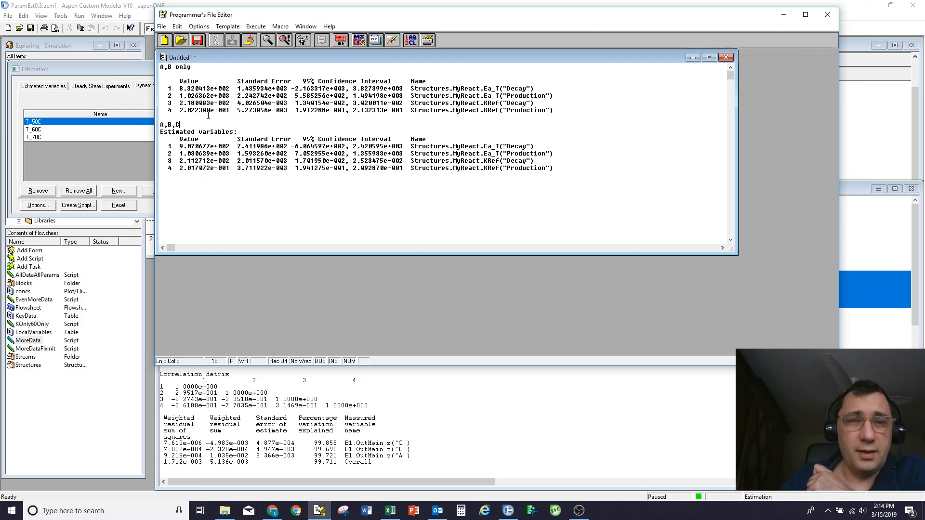
Step: Examine the concentration data at time 0 on the DataToFit sheet of the ParamEst.xlsm workbook in Excel
click(126, 161)
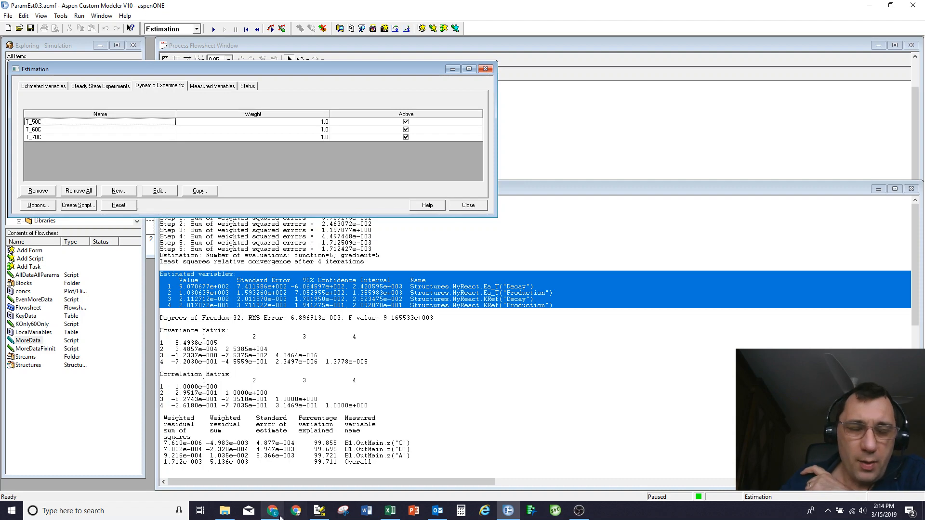
click(390, 511)
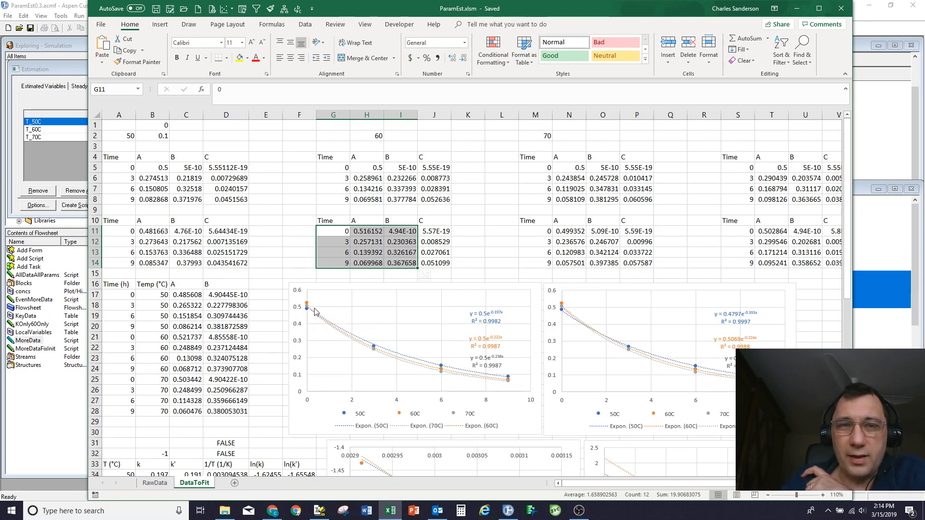
click(74, 154)
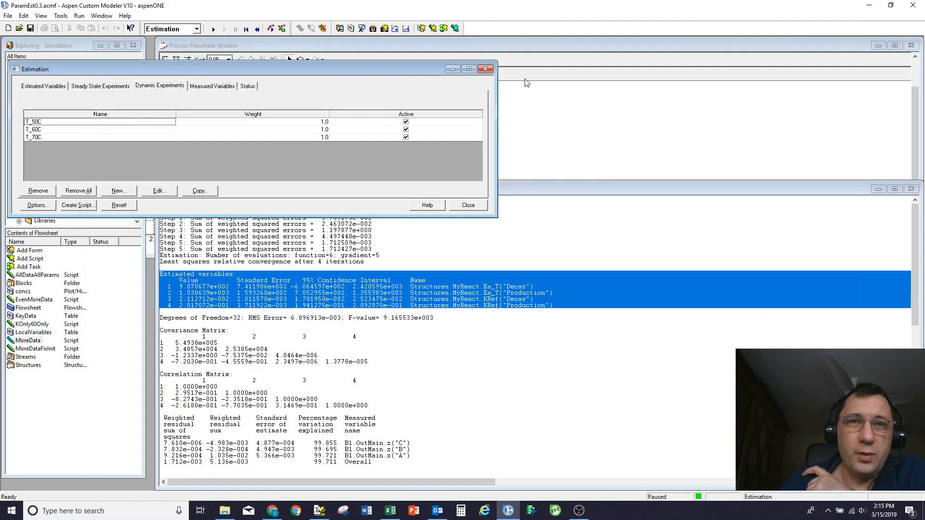
Step: Close the Estimation window, invoke the MoreDataFixInit script and clear the simulation messages
click(485, 69)
click(47, 349)
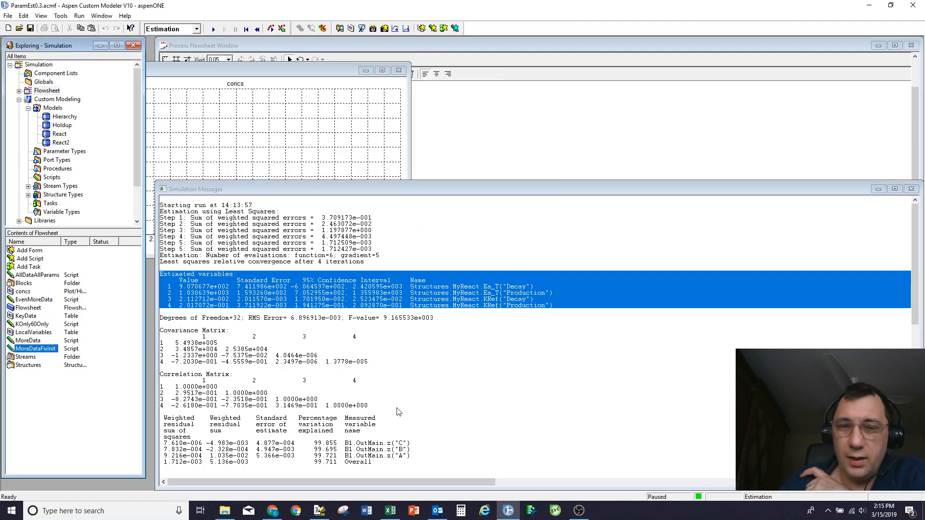
click(385, 389)
key(ctrl+a)
key(Delete)
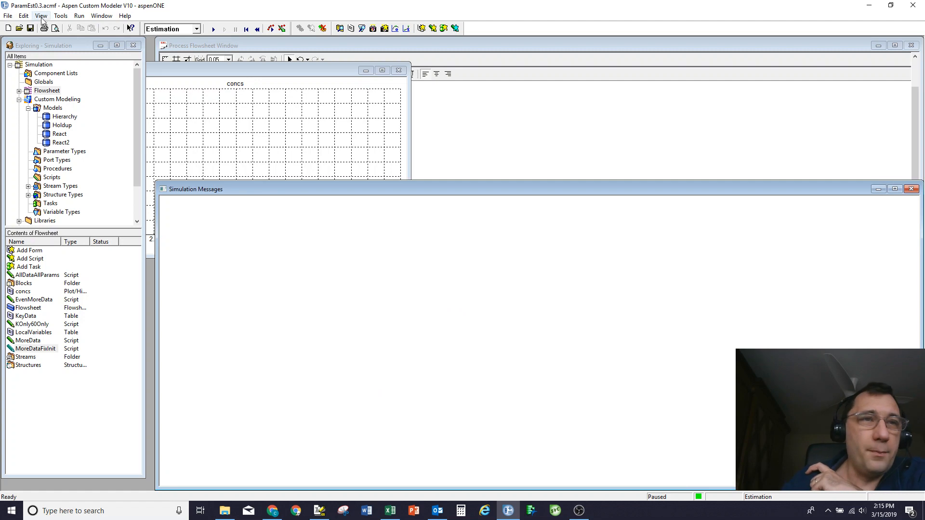
Step: Check the measured mass fractions of the T_50C dynamic experiment in the Estimation setup, especially at time 0, and close the window
click(61, 15)
click(96, 136)
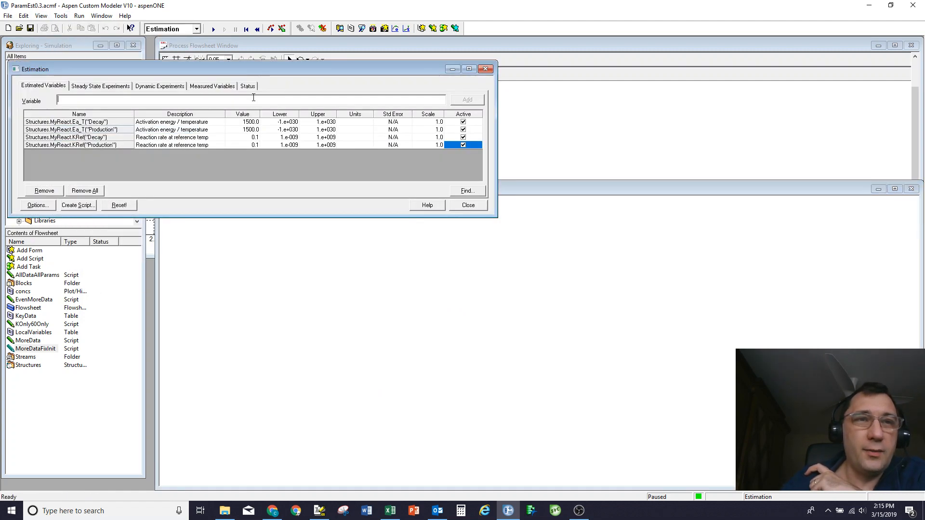
click(162, 86)
click(82, 130)
double_click(83, 124)
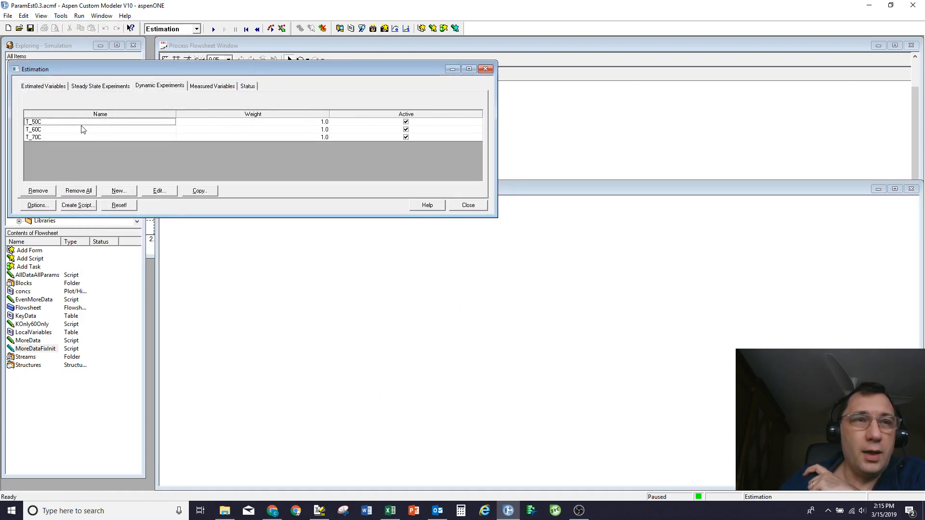
click(228, 139)
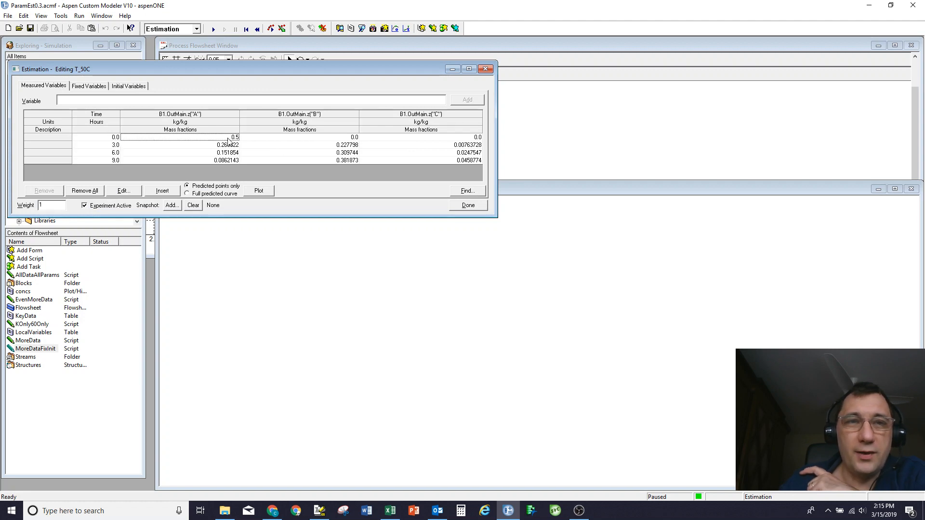
click(487, 68)
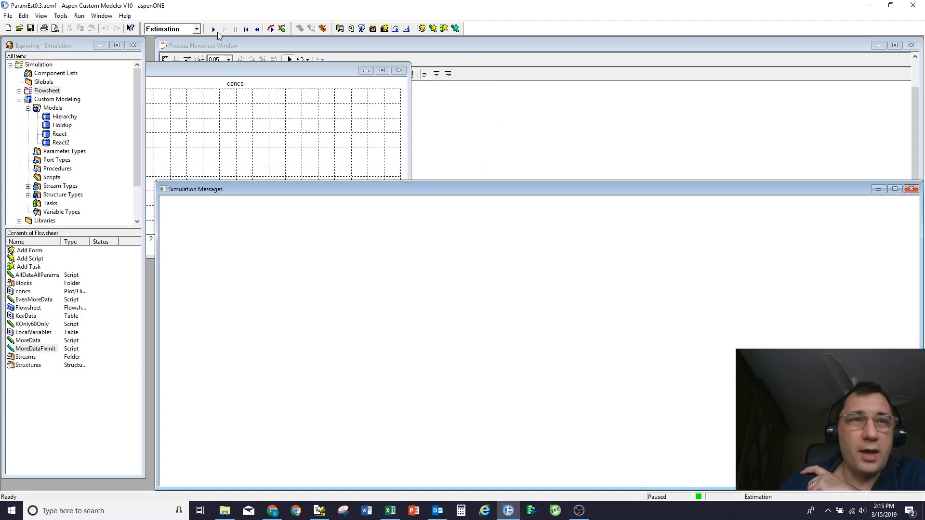
Step: Run the estimation on the MoreDataFixInit dataset and copy the Estimated variables table from the simulation messages
click(214, 30)
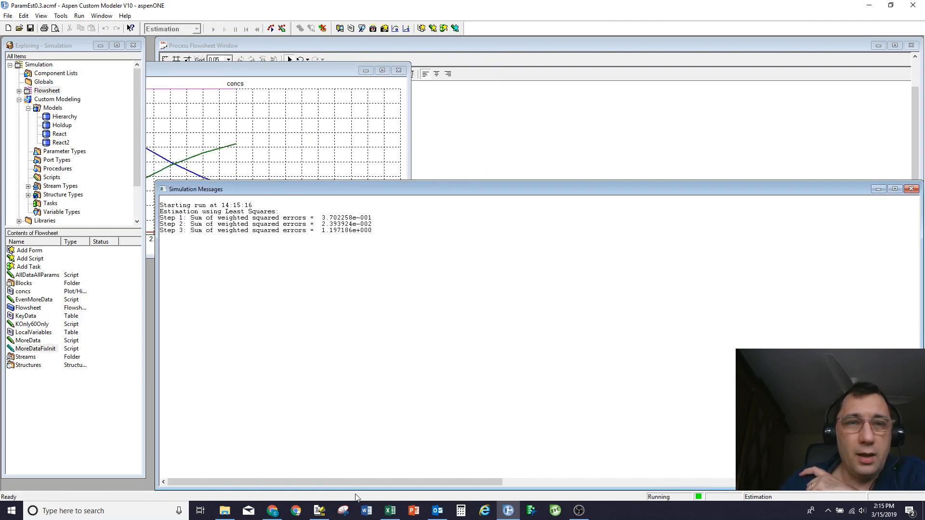
scroll(479, 369, up, 15)
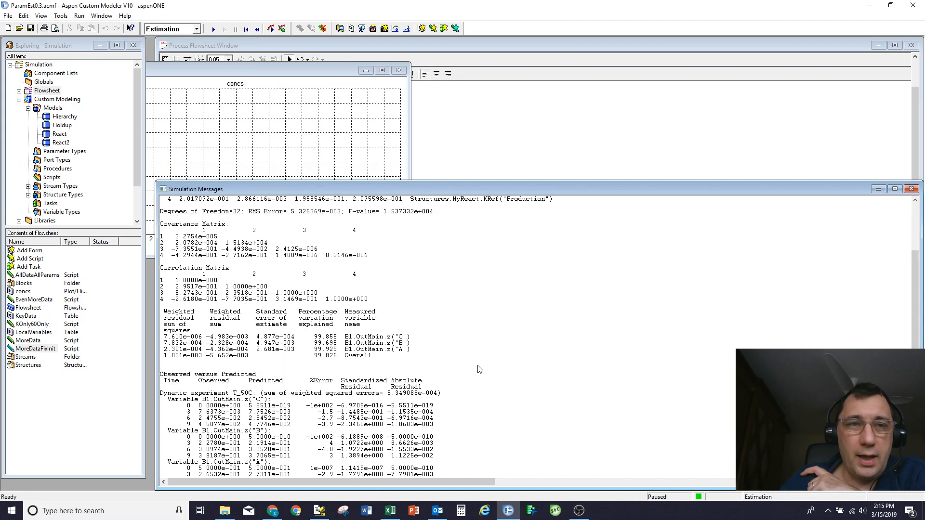
scroll(480, 370, up, 4)
drag(161, 243, 158, 275)
key(ctrl+c)
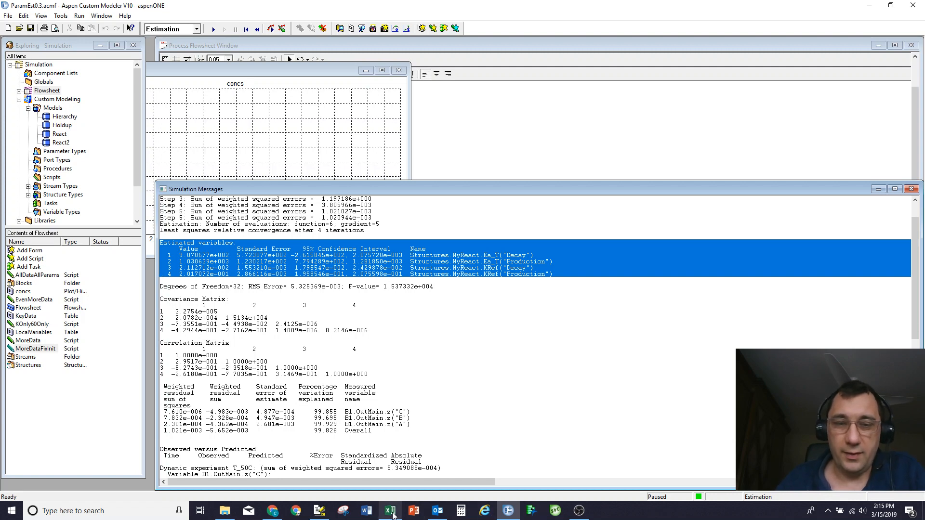
Step: Switch to Programmer's File Editor and paste the copied estimates, separated by blank lines, below the A,B,C table
click(319, 511)
click(189, 216)
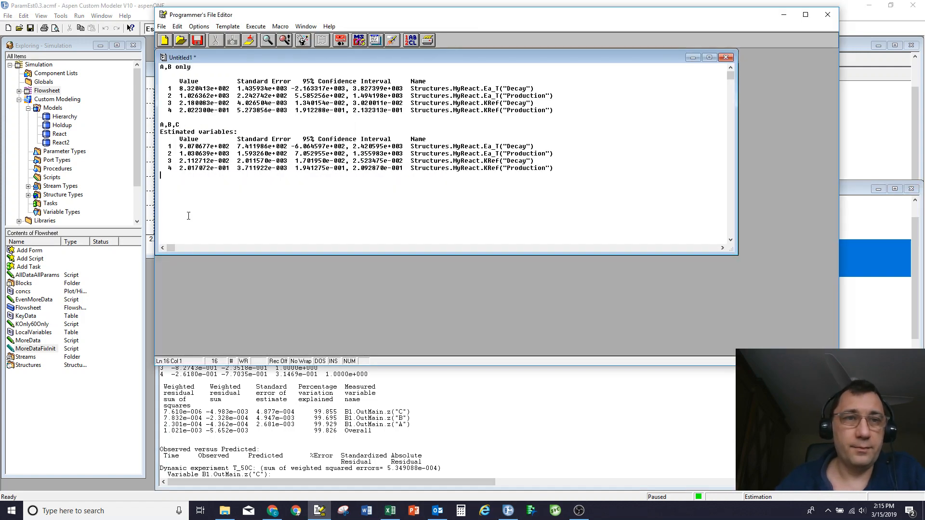
key(Return)
key(Return)
key(ctrl+v)
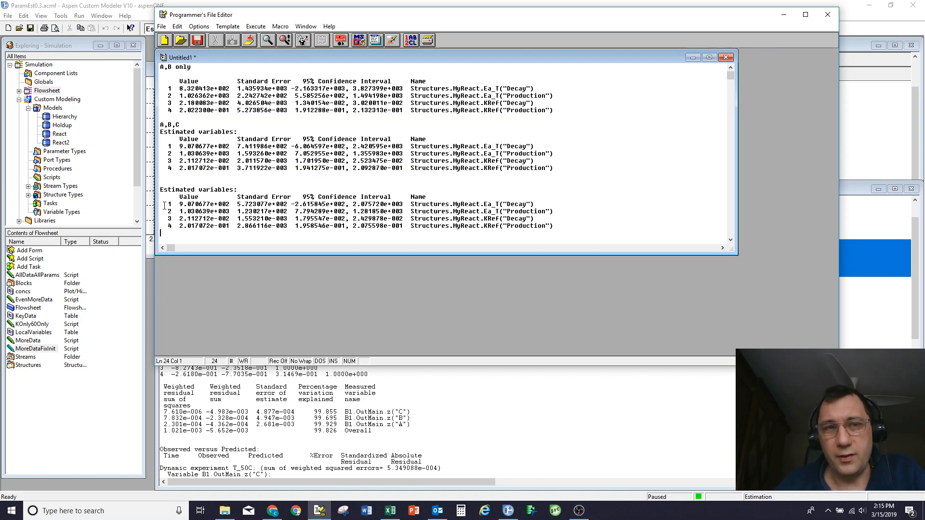
drag(164, 206, 161, 212)
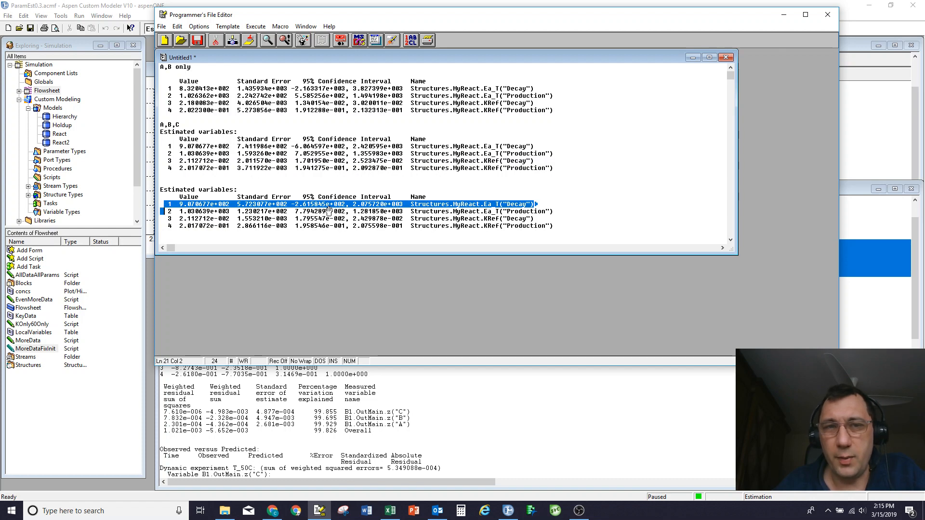
click(256, 205)
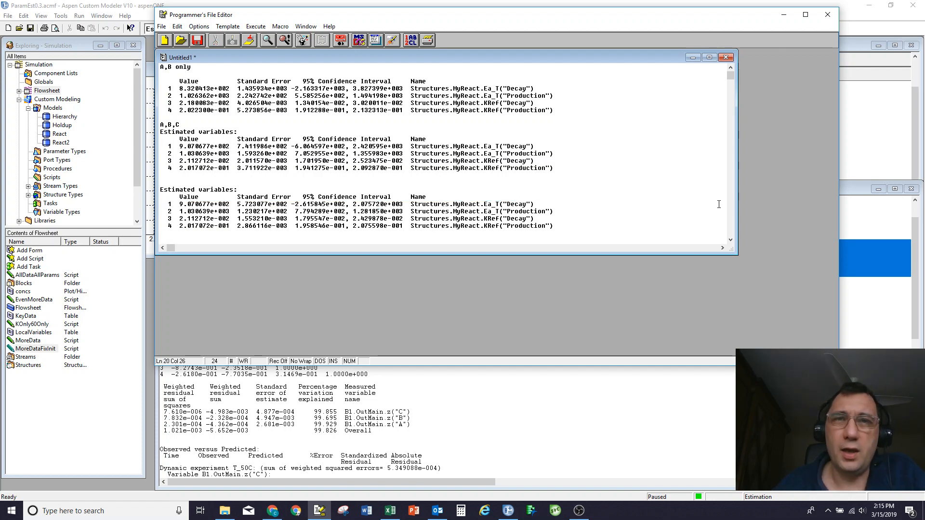
Step: Return to Aspen Custom Modeler, clear the simulation messages and invoke the EvenMoreData script
click(501, 394)
key(ctrl+a)
key(Delete)
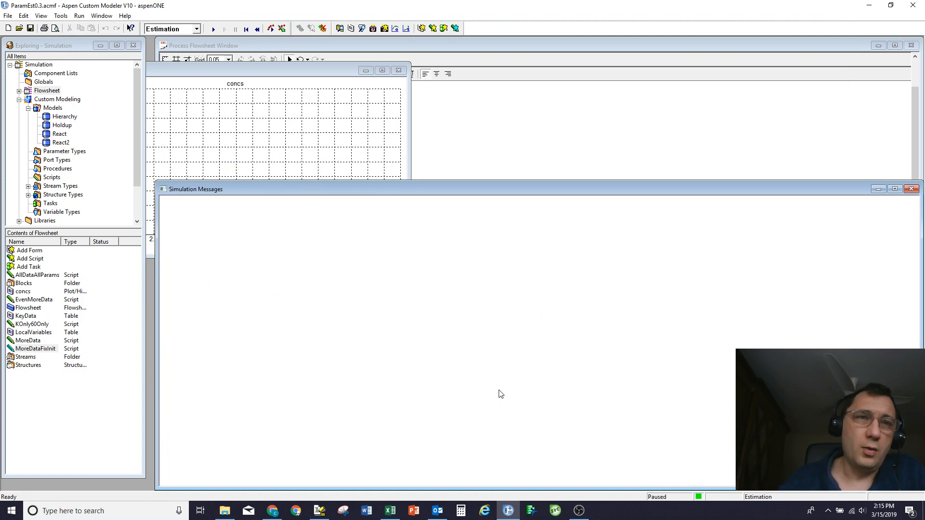
double_click(44, 301)
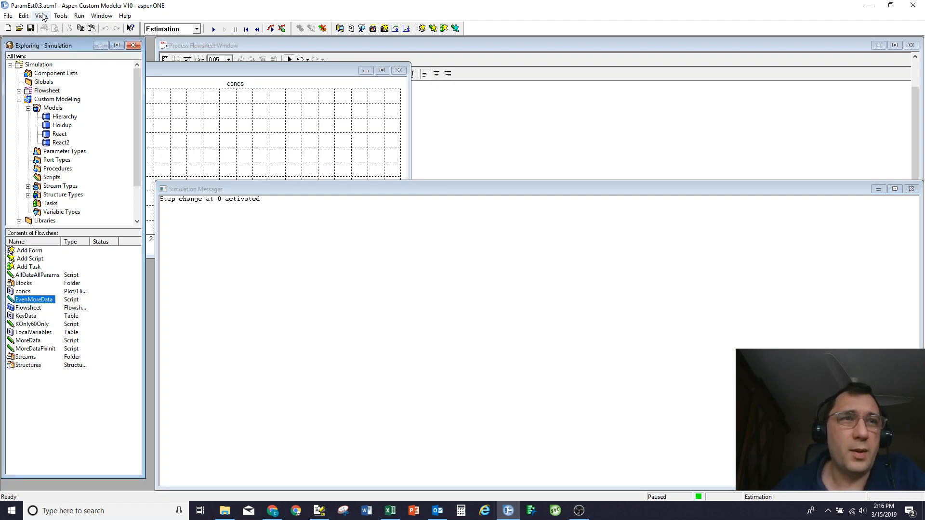
Step: Check the list of dynamic experiments and the measured mass fractions of T_40C in the Estimation setup, and close the window
click(60, 16)
click(83, 130)
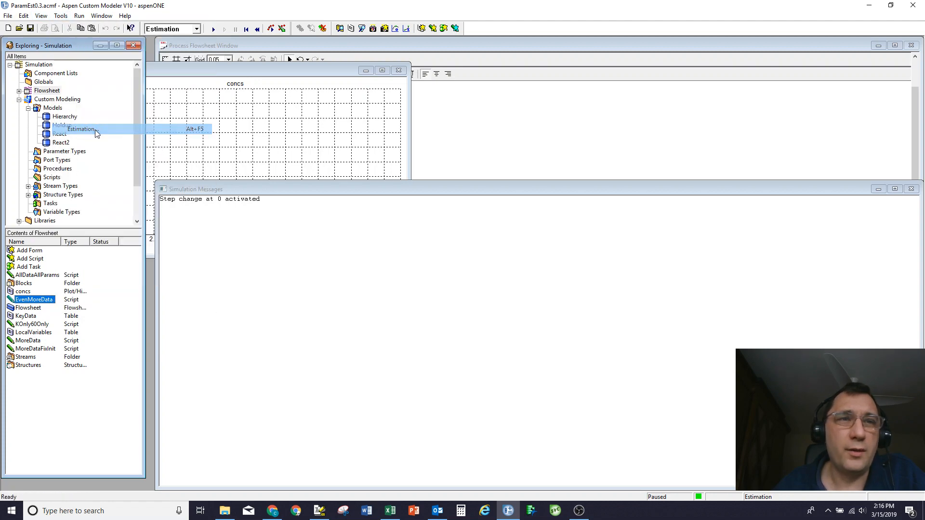
click(164, 87)
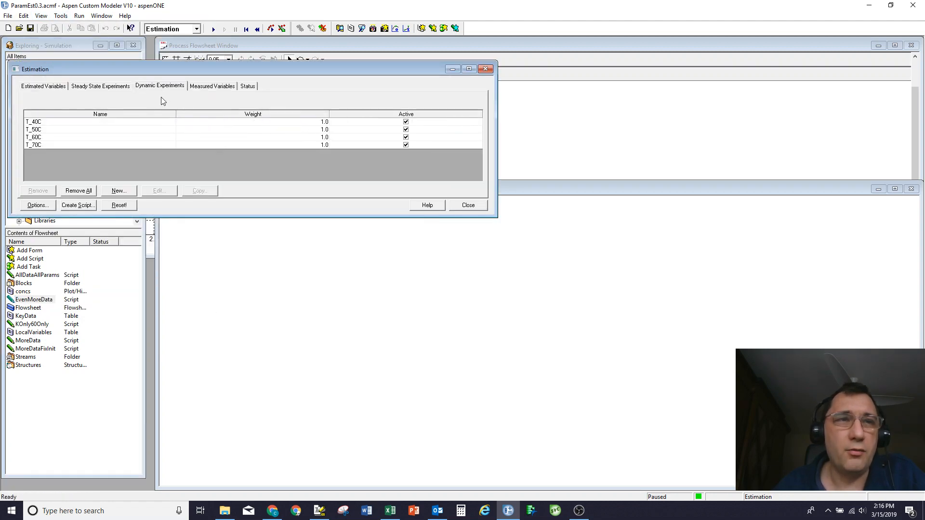
click(58, 116)
click(58, 122)
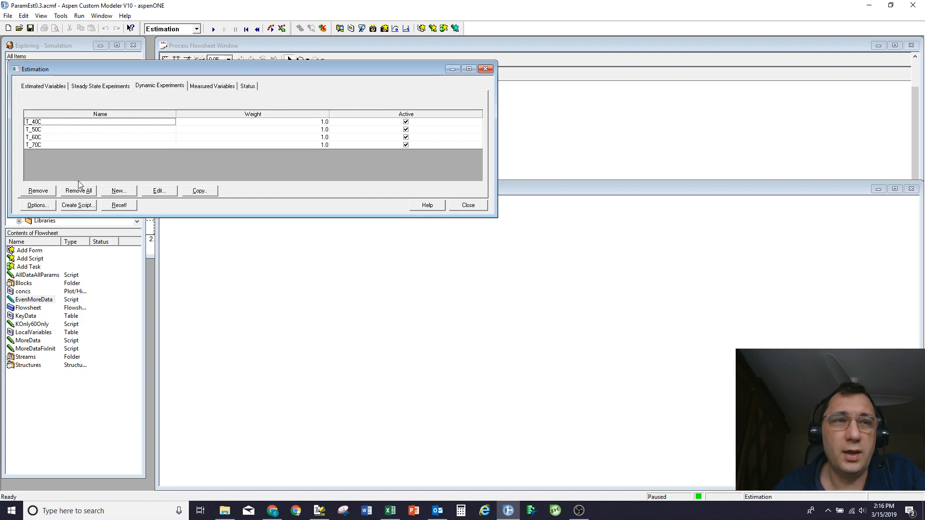
double_click(50, 122)
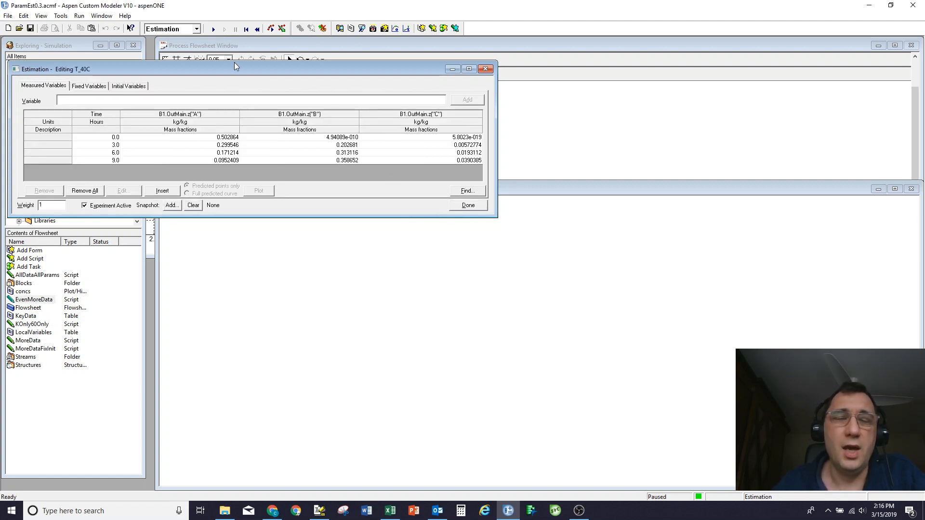
click(486, 69)
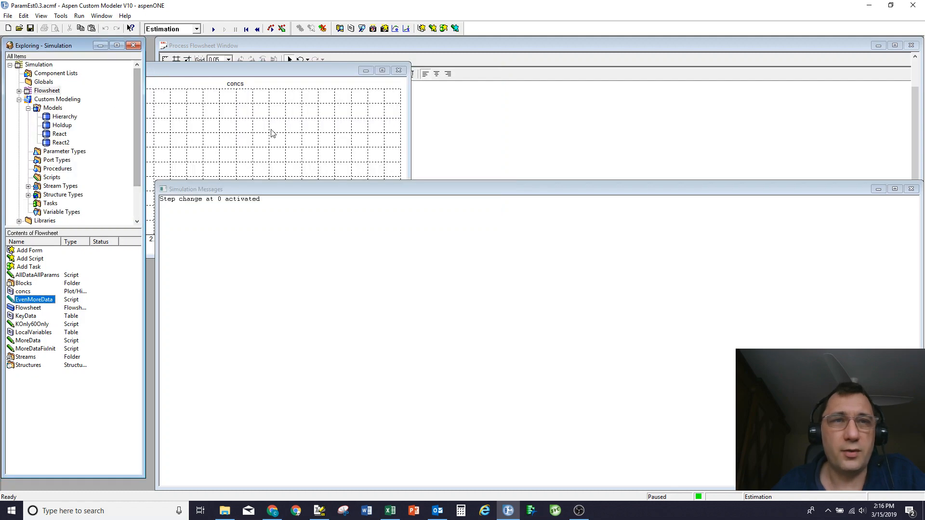
Step: Close the concs plot and look through the run options and the solver's integrator settings
click(289, 79)
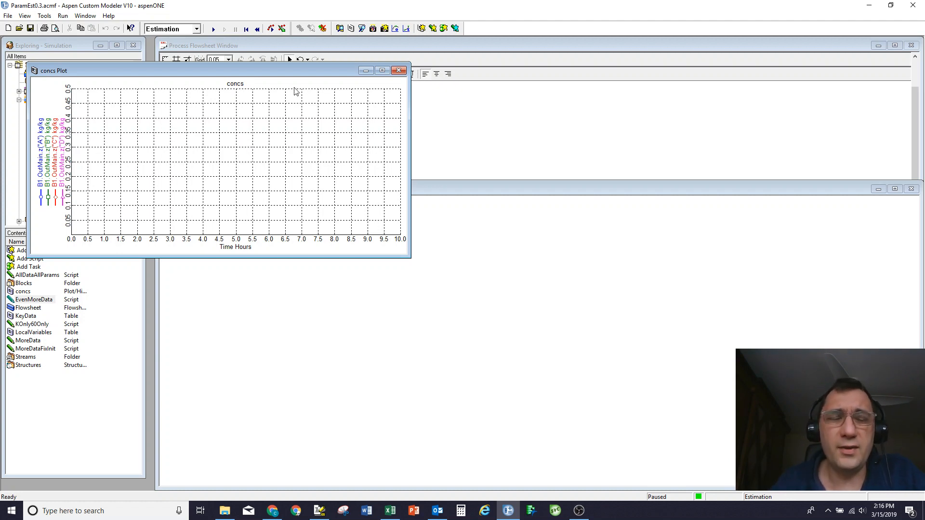
click(398, 71)
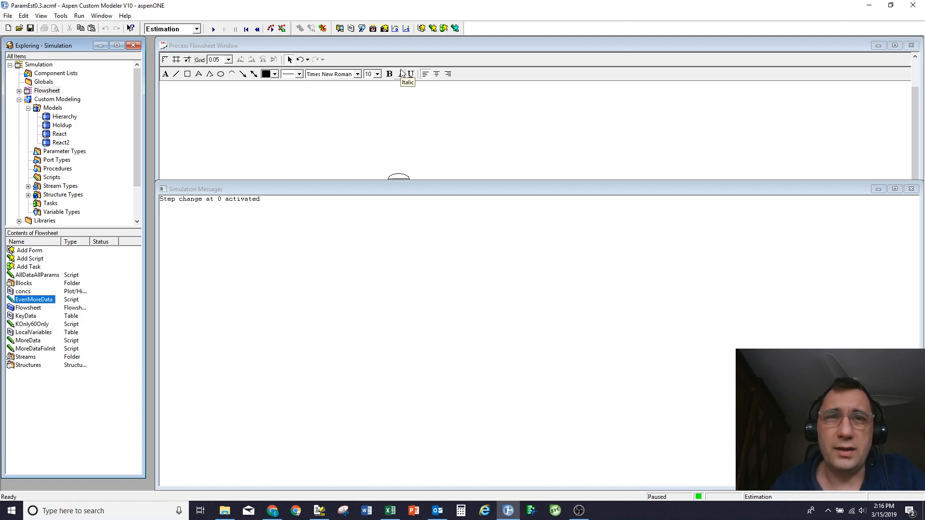
click(271, 28)
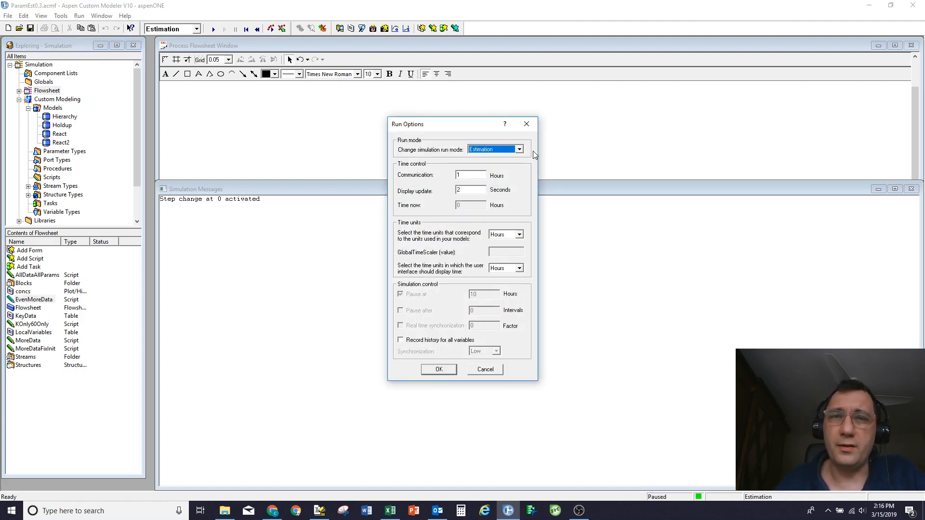
click(529, 124)
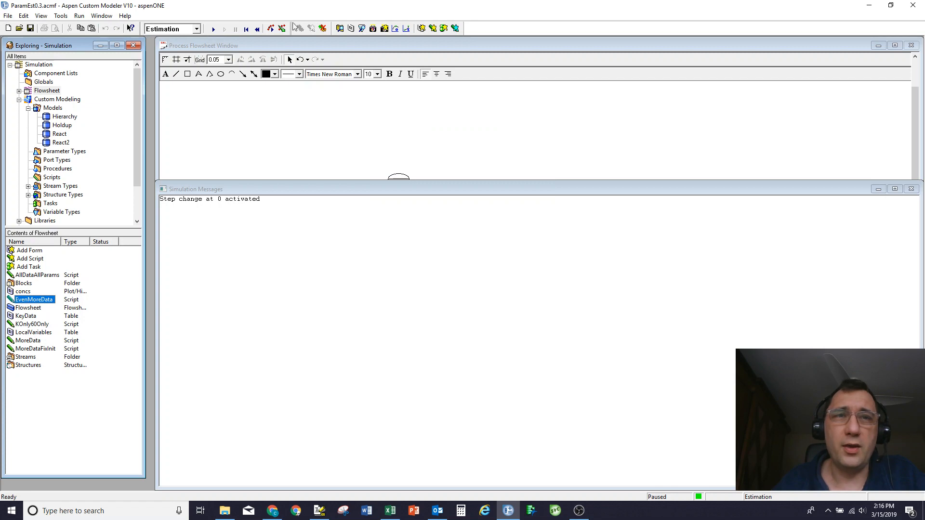
click(282, 28)
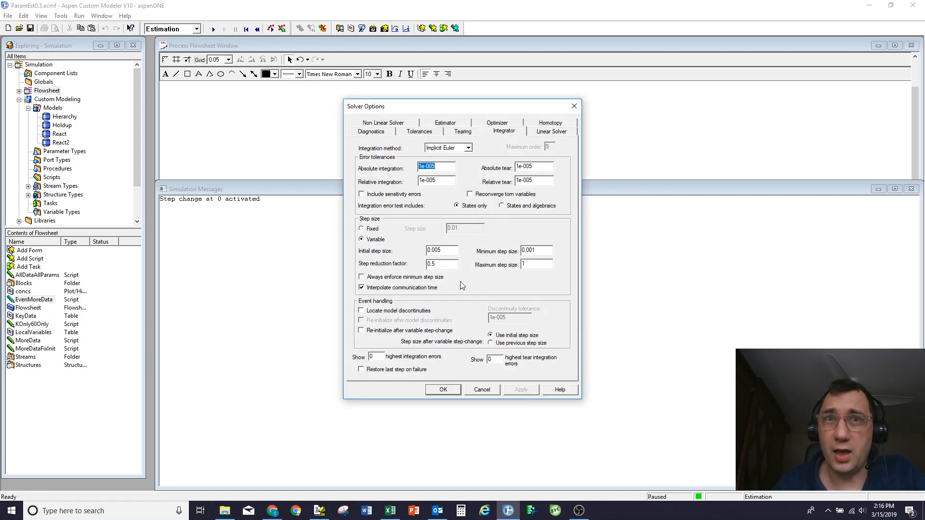
click(488, 391)
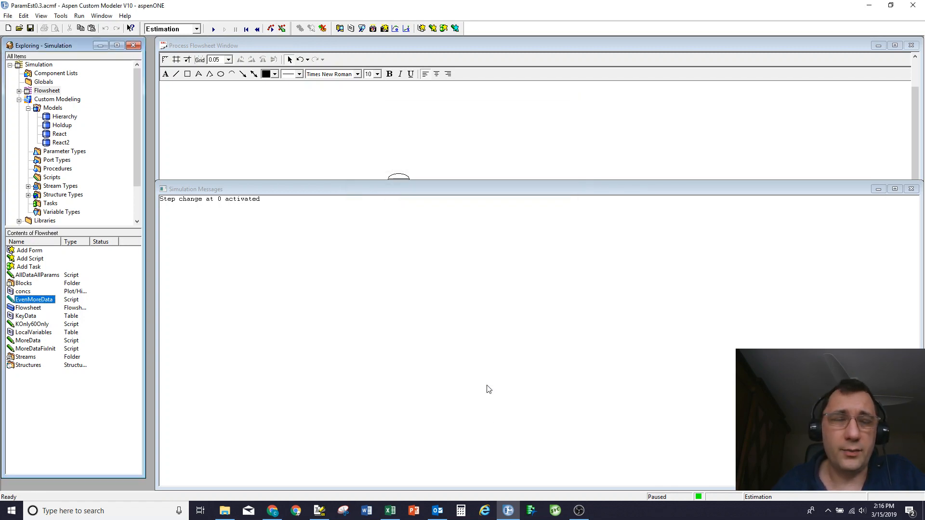
Step: Set the communication interval to 10 hours in the run options
click(270, 29)
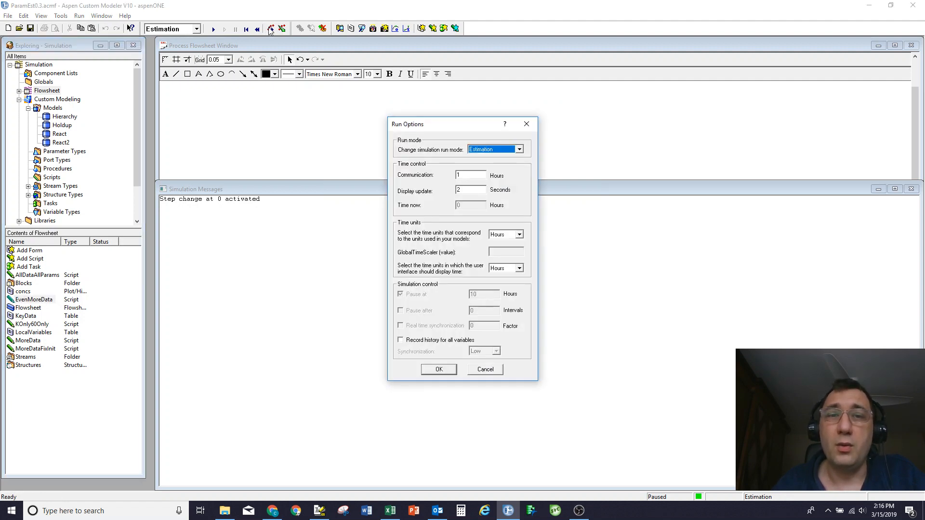
click(483, 177)
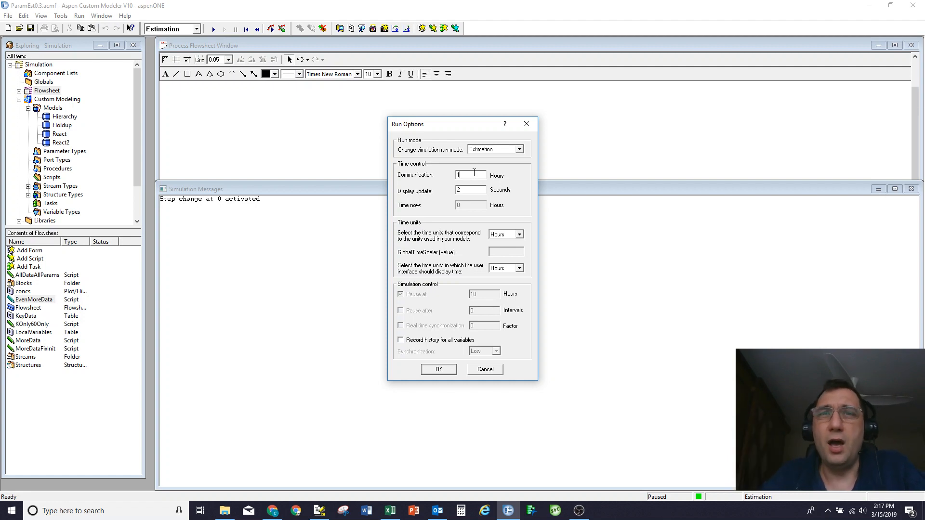
text(0)
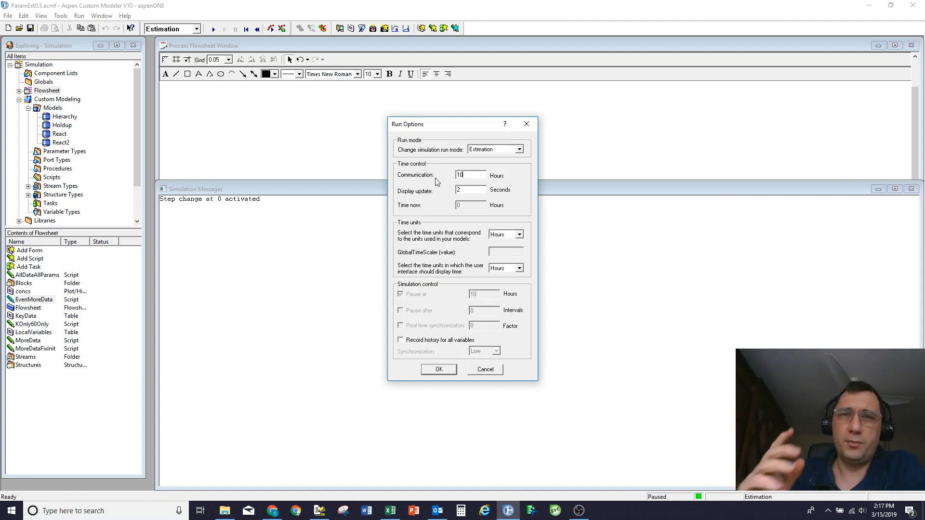
click(444, 371)
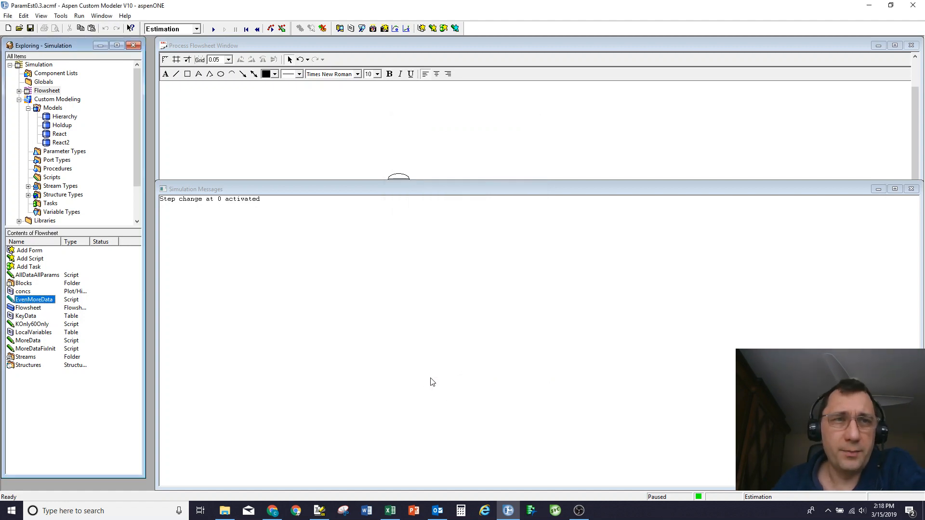
Step: Run the estimation on the EvenMoreData dataset and select its Estimated variables table in the simulation messages for copying
click(215, 29)
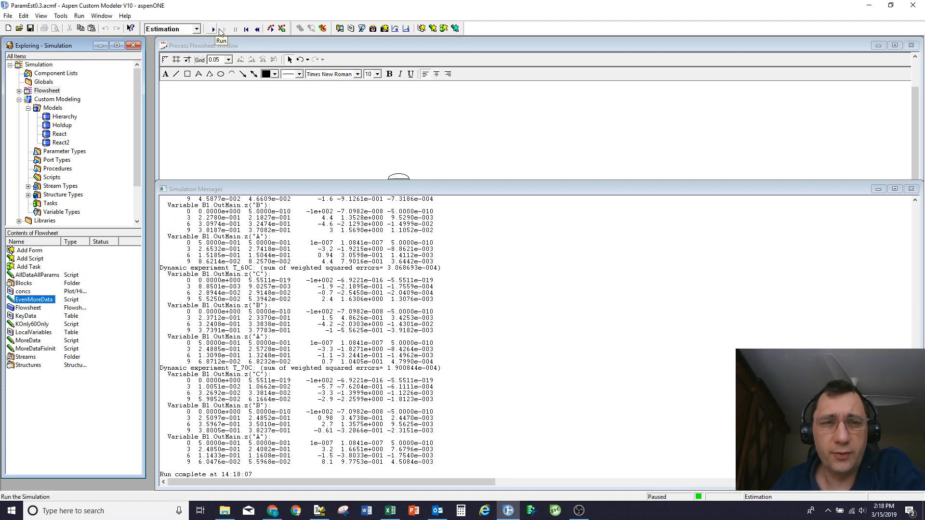
drag(915, 414, 911, 251)
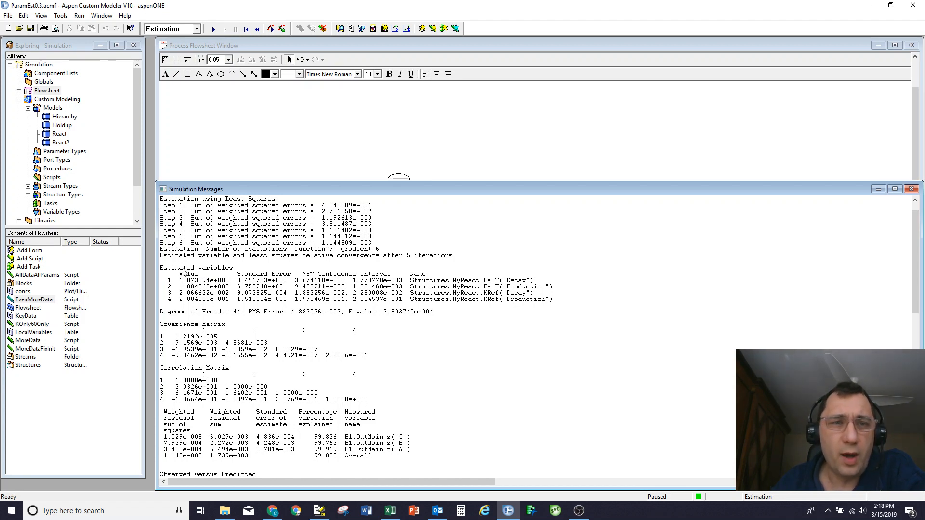
drag(183, 268, 182, 299)
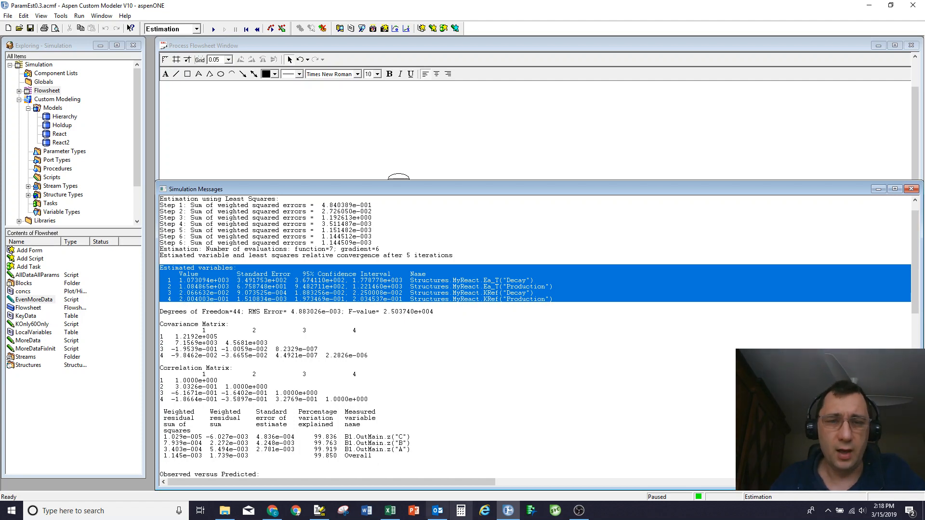
Step: Switch to Programmer's File Editor, enlarge the document window and paste the EvenMoreData estimates below the third table
click(320, 511)
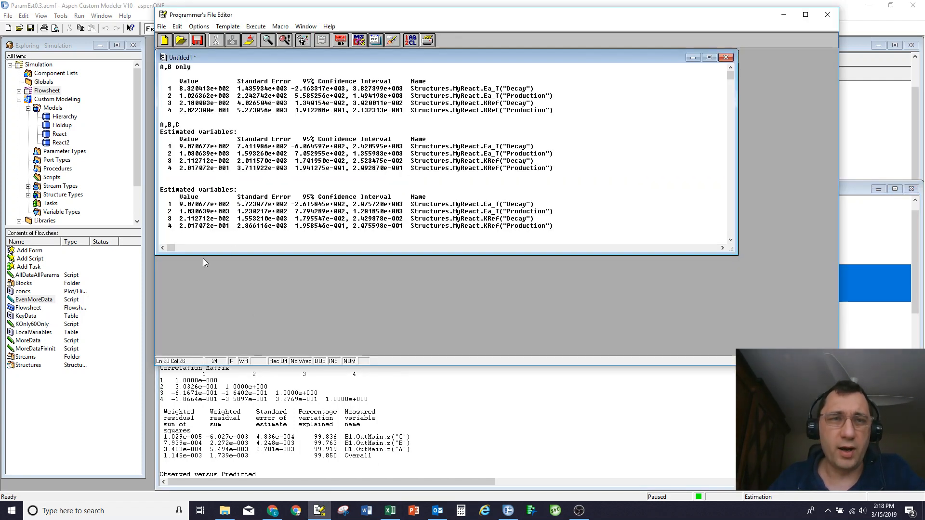
drag(620, 255, 615, 342)
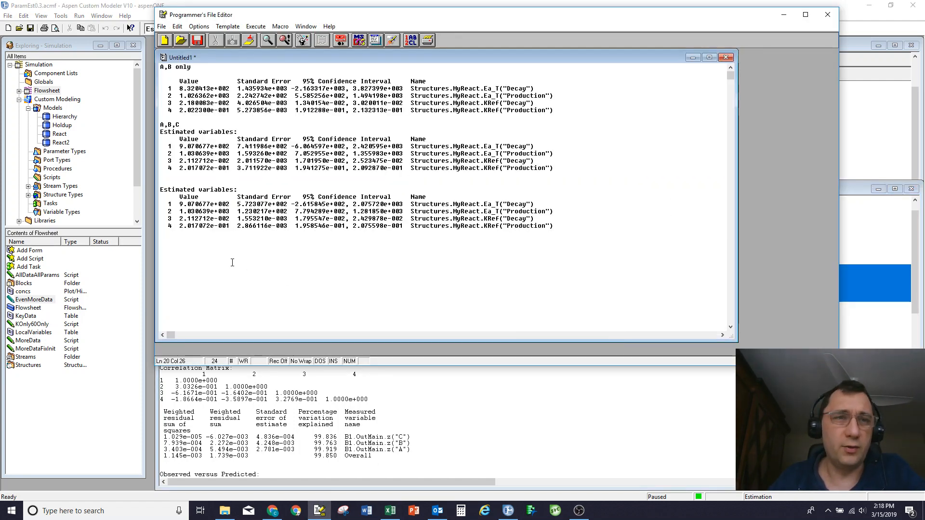
click(232, 262)
text(Estimated variables:      Value          Standard Error   95% Confidence Interval     Name    1 1.073094e+003  3.491753e+002  3.674110e+002, 1.778778e+003  Structures.MyReact.Ea_T("Decay")    2 1.084865e+003  6.757848e+001  9.482711e+002, 1.221460e+003  Structures.MyReact.Ea_T("Production")    3 2.066632e-002  9.073525e-004  1.883256e-002, 2.250008e-002  Structures.MyReact.KRef("Decay")    4 2.004003e-001  1.510834e-003  1.973469e-001, 2.034537e-001  Structures.MyReact.KRef("Production"))
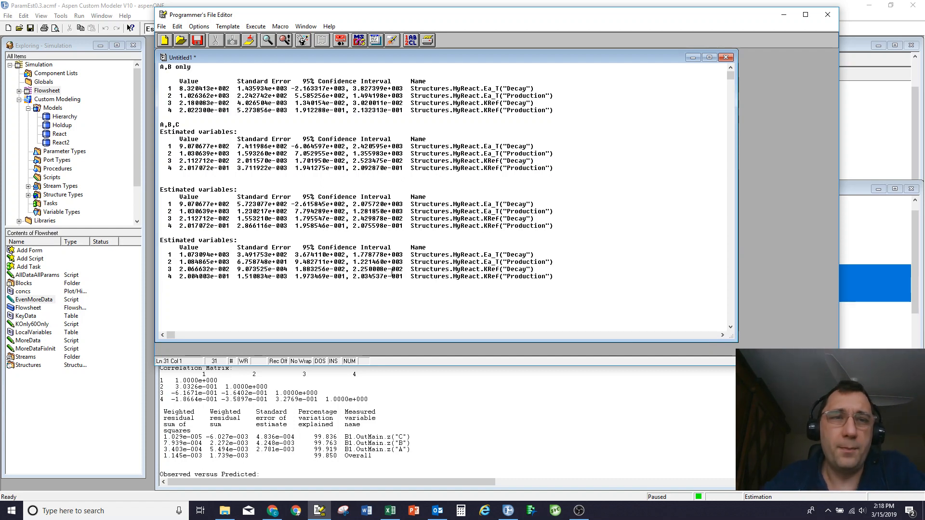